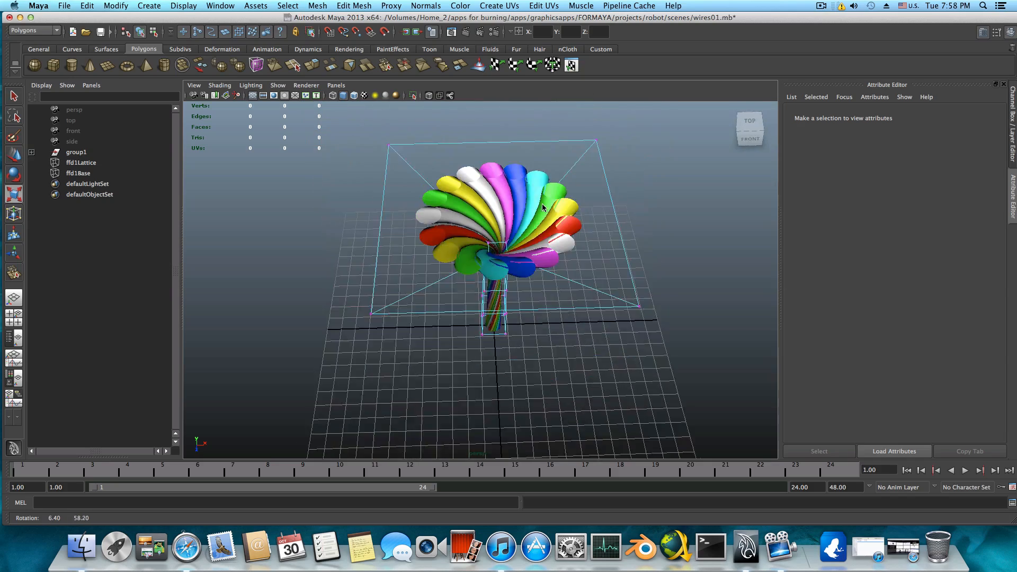
# - Examine the twisted multicoloured wire bundle and its deforming lattice from above, the sides and close up
pyautogui.keyDown('alt'); pyautogui.moveTo(530, 240); pyautogui.dragTo(525, 257, button='right'); pyautogui.keyUp('alt')
pyautogui.keyDown('alt'); pyautogui.moveTo(525, 257); pyautogui.dragTo(535, 238); pyautogui.keyUp('alt')
pyautogui.keyDown('alt'); pyautogui.moveTo(536, 239); pyautogui.dragTo(501, 263, button='right'); pyautogui.keyUp('alt')
pyautogui.moveTo(501, 263)
pyautogui.keyDown('alt'); pyautogui.mouseDown()
pyautogui.moveTo(499, 254)
pyautogui.moveTo(540, 274)
pyautogui.moveTo(529, 253)
pyautogui.moveTo(514, 267)
pyautogui.moveTo(512, 257)
pyautogui.mouseUp(); pyautogui.keyUp('alt')
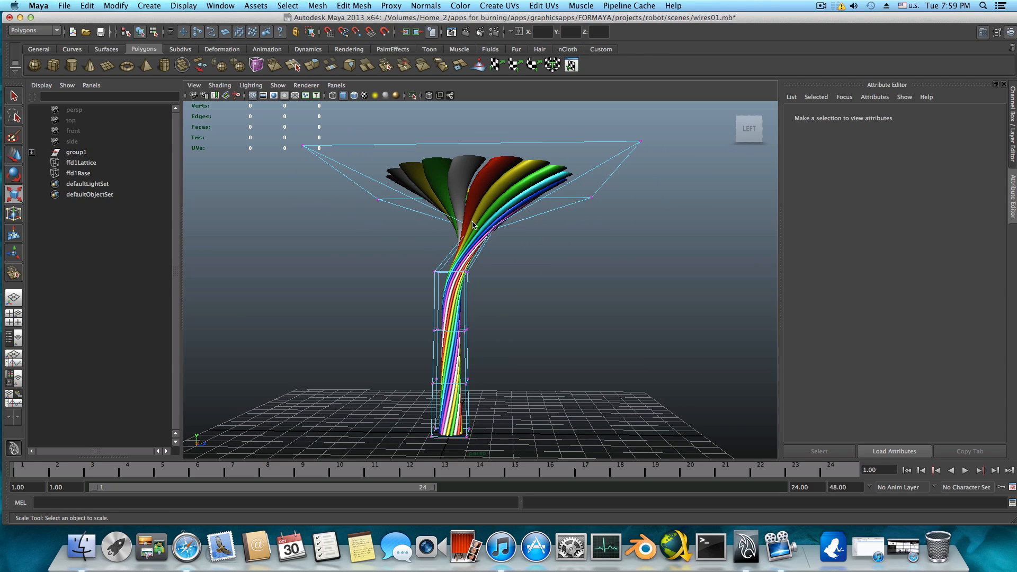
pyautogui.keyDown('alt'); pyautogui.moveTo(474, 225); pyautogui.dragTo(474, 293); pyautogui.keyUp('alt')
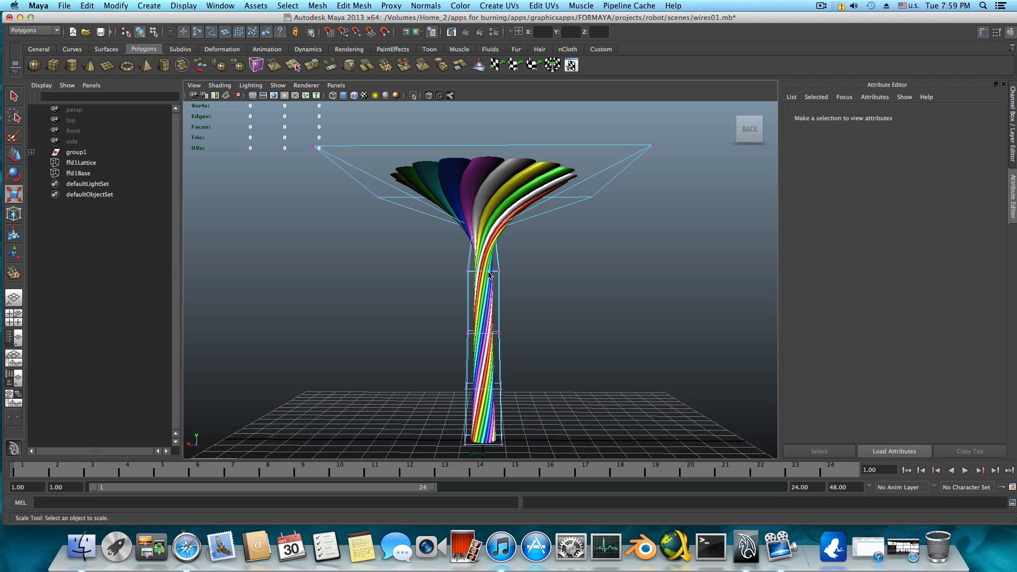
pyautogui.keyDown('alt'); pyautogui.moveTo(480, 359); pyautogui.dragTo(476, 348); pyautogui.keyUp('alt')
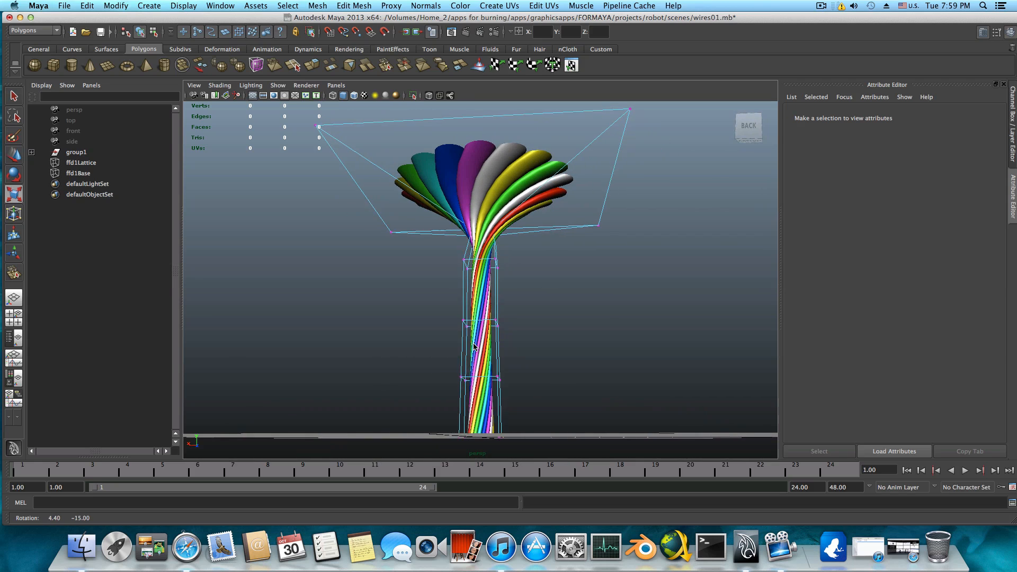
pyautogui.keyDown('alt'); pyautogui.moveTo(452, 297); pyautogui.dragTo(533, 302, button='right'); pyautogui.keyUp('alt')
pyautogui.keyDown('alt'); pyautogui.moveTo(534, 302); pyautogui.dragTo(520, 264, button='middle'); pyautogui.keyUp('alt')
pyautogui.keyDown('alt'); pyautogui.moveTo(520, 263); pyautogui.dragTo(519, 277); pyautogui.keyUp('alt')
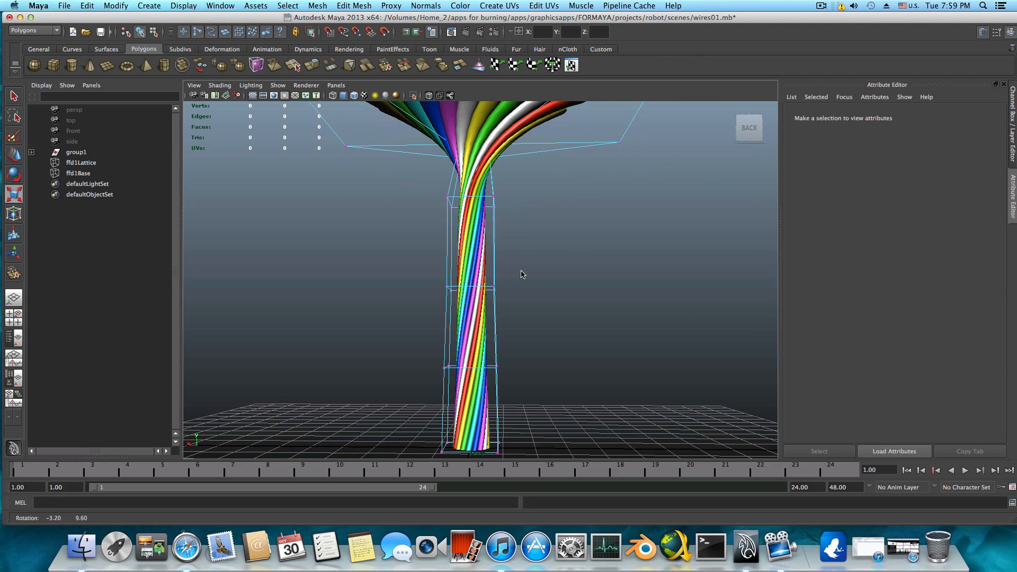
pyautogui.keyDown('alt'); pyautogui.moveTo(492, 245); pyautogui.dragTo(488, 246); pyautogui.keyUp('alt')
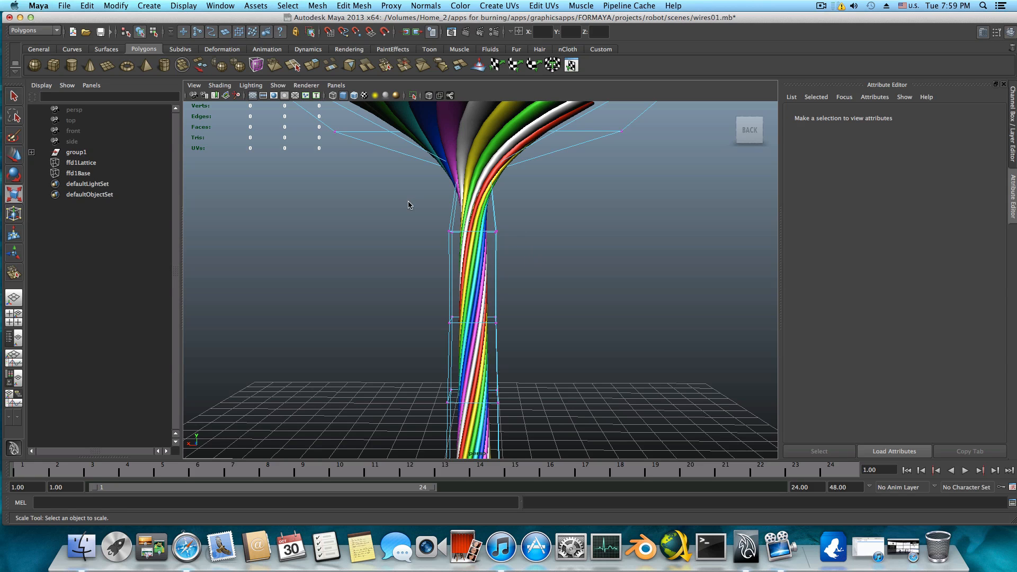
pyautogui.keyDown('alt'); pyautogui.moveTo(537, 235); pyautogui.dragTo(471, 269); pyautogui.keyUp('alt')
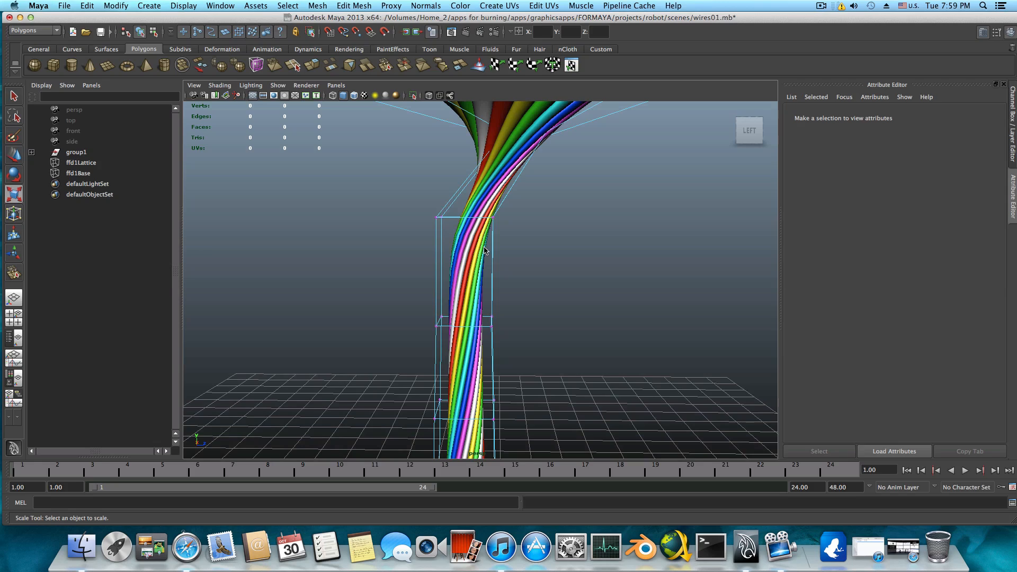
pyautogui.keyDown('alt'); pyautogui.moveTo(489, 250); pyautogui.dragTo(511, 220); pyautogui.keyUp('alt')
pyautogui.keyDown('alt'); pyautogui.moveTo(510, 220); pyautogui.dragTo(558, 245, button='right'); pyautogui.keyUp('alt')
pyautogui.keyDown('alt'); pyautogui.moveTo(558, 246); pyautogui.dragTo(464, 235); pyautogui.keyUp('alt')
pyautogui.keyDown('alt'); pyautogui.moveTo(464, 236); pyautogui.dragTo(461, 246, button='middle'); pyautogui.keyUp('alt')
pyautogui.keyDown('alt'); pyautogui.moveTo(462, 246); pyautogui.dragTo(492, 249); pyautogui.keyUp('alt')
pyautogui.moveTo(493, 249)
pyautogui.keyDown('alt'); pyautogui.mouseDown(button='right')
pyautogui.moveTo(479, 299)
pyautogui.moveTo(575, 306)
pyautogui.moveTo(487, 243)
pyautogui.mouseUp(button='right'); pyautogui.keyUp('alt')
pyautogui.keyDown('alt'); pyautogui.moveTo(514, 271); pyautogui.dragTo(503, 307); pyautogui.keyUp('alt')
pyautogui.keyDown('alt'); pyautogui.moveTo(503, 306); pyautogui.dragTo(504, 305, button='right'); pyautogui.keyUp('alt')
pyautogui.keyDown('alt'); pyautogui.moveTo(505, 304); pyautogui.dragTo(523, 290); pyautogui.keyUp('alt')
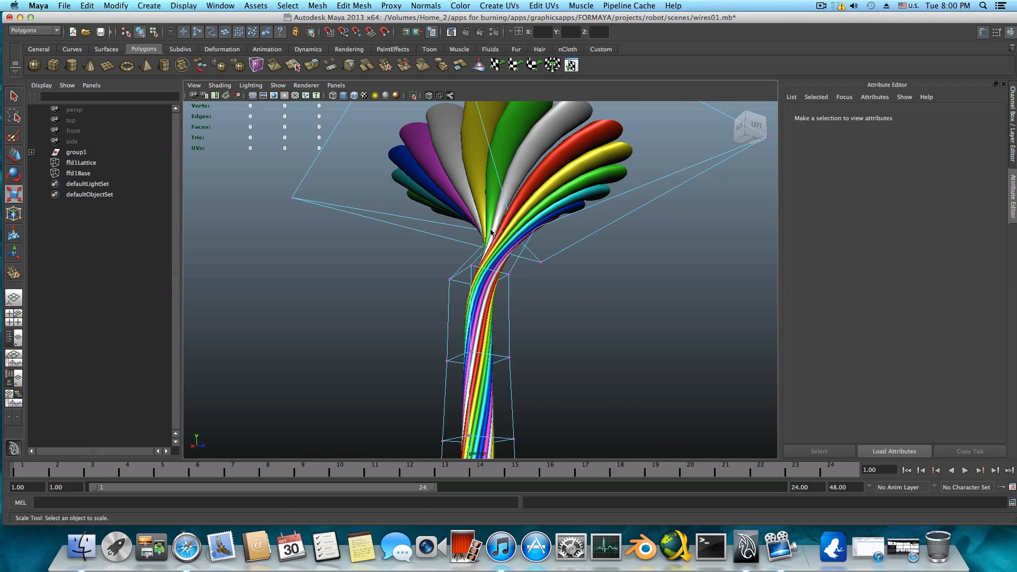
pyautogui.keyDown('alt'); pyautogui.moveTo(490, 232); pyautogui.dragTo(401, 175); pyautogui.keyUp('alt')
pyautogui.keyDown('alt'); pyautogui.moveTo(535, 302); pyautogui.dragTo(517, 290); pyautogui.keyUp('alt')
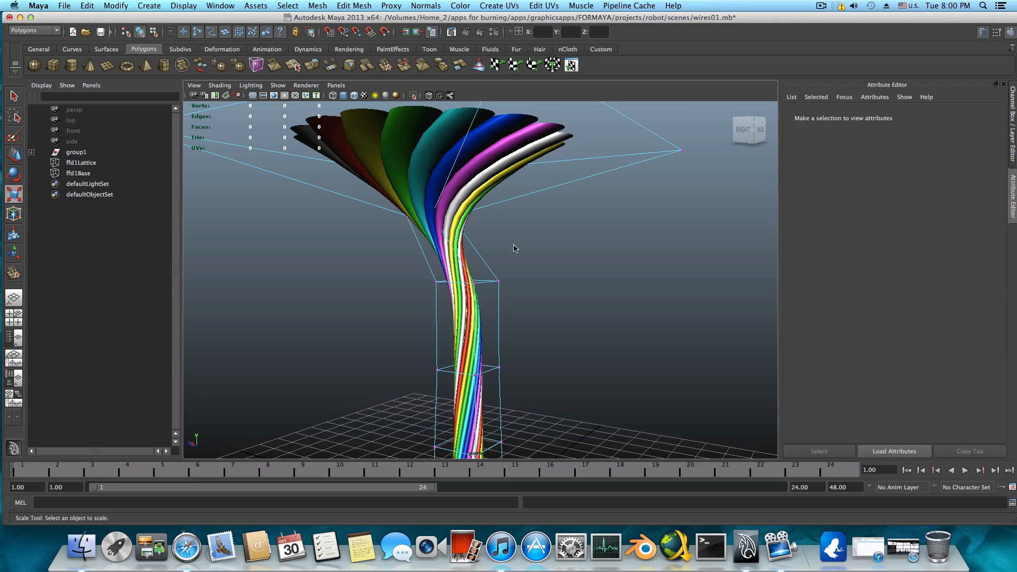
pyautogui.moveTo(514, 248)
pyautogui.keyDown('alt'); pyautogui.mouseDown()
pyautogui.moveTo(503, 271)
pyautogui.moveTo(512, 269)
pyautogui.mouseUp(); pyautogui.keyUp('alt')
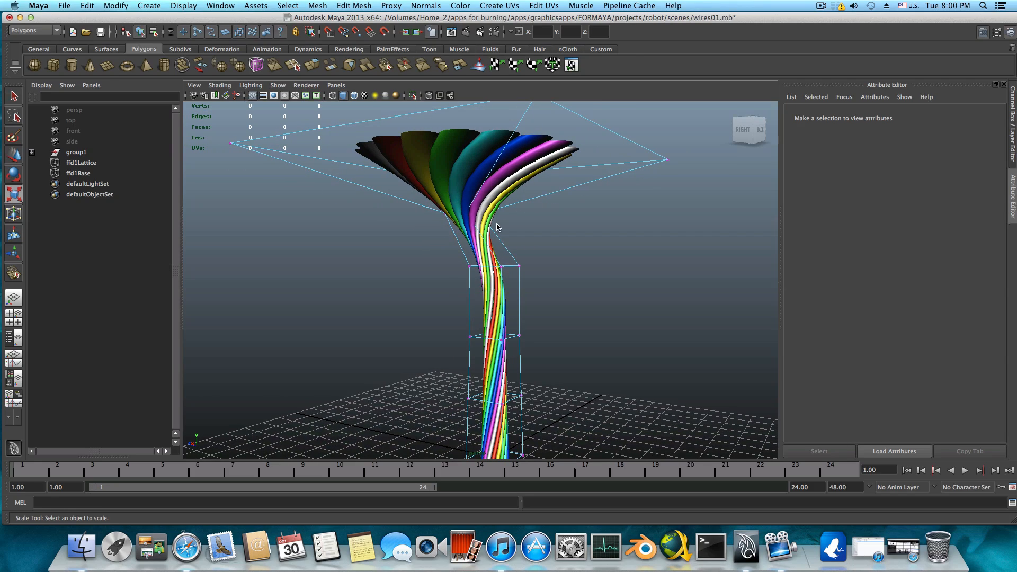
pyautogui.keyDown('alt'); pyautogui.moveTo(504, 197); pyautogui.dragTo(518, 318); pyautogui.keyUp('alt')
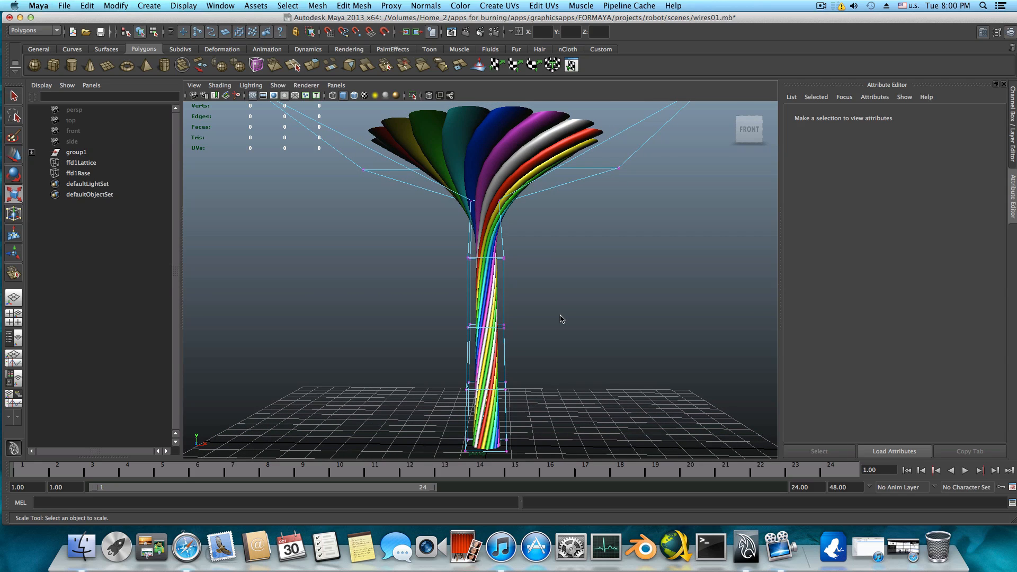
pyautogui.keyDown('alt'); pyautogui.moveTo(562, 318); pyautogui.dragTo(561, 318); pyautogui.keyUp('alt')
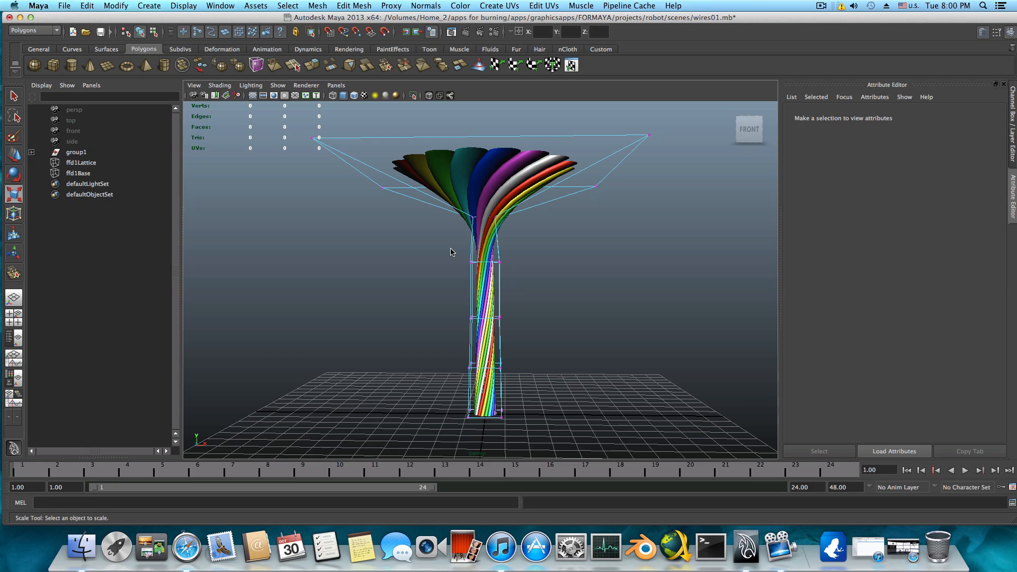
pyautogui.keyDown('alt'); pyautogui.moveTo(451, 253); pyautogui.dragTo(451, 250); pyautogui.keyUp('alt')
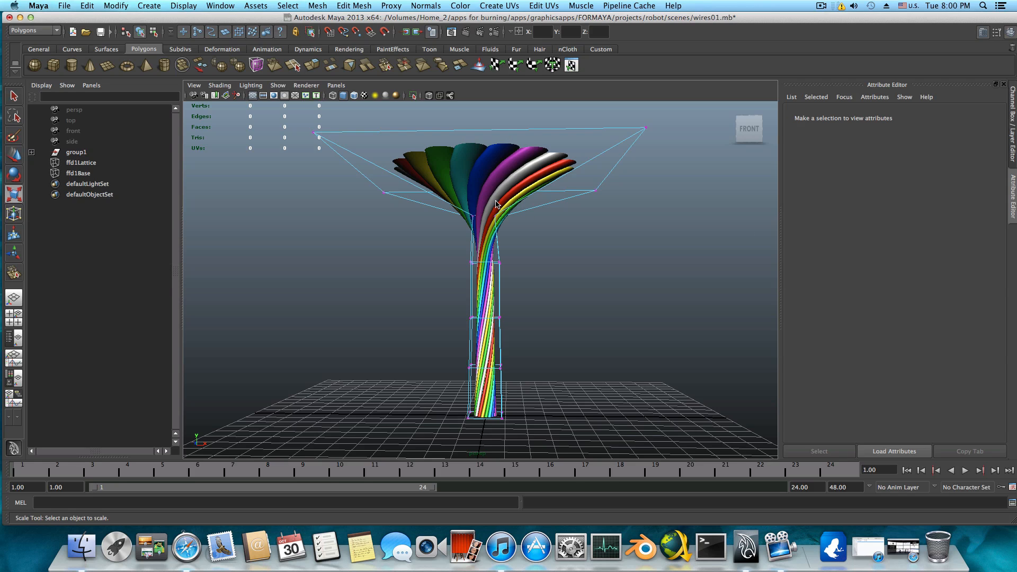
pyautogui.keyDown('alt'); pyautogui.moveTo(475, 252); pyautogui.dragTo(429, 250); pyautogui.keyUp('alt')
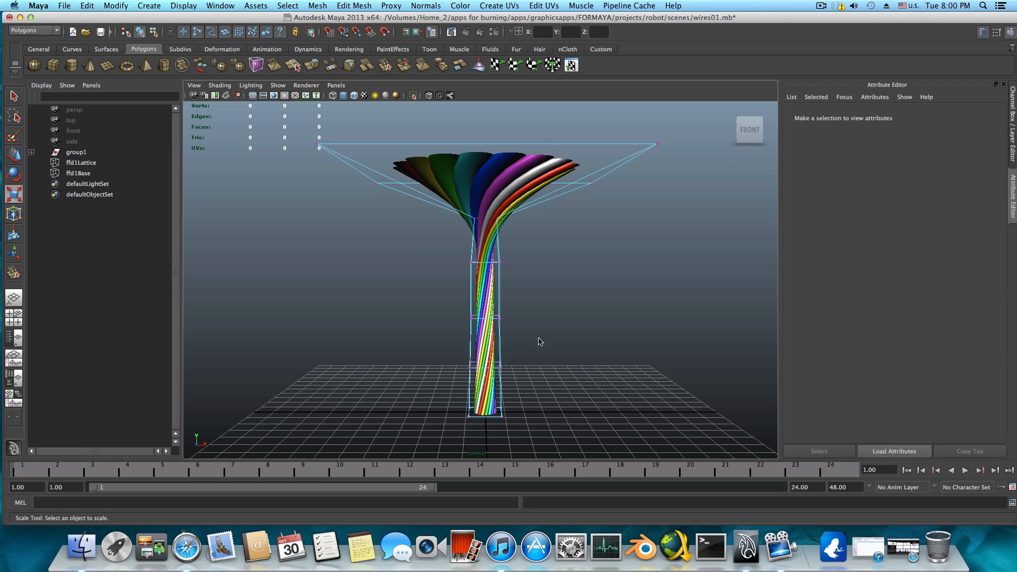
pyautogui.keyDown('alt'); pyautogui.moveTo(475, 352); pyautogui.dragTo(545, 347); pyautogui.keyUp('alt')
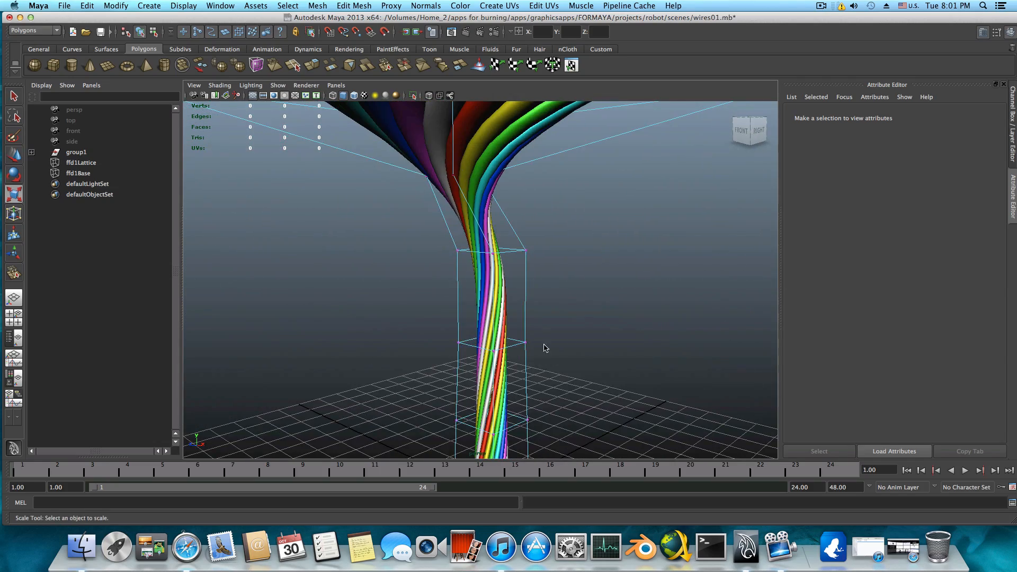
pyautogui.keyDown('alt'); pyautogui.moveTo(546, 348); pyautogui.dragTo(532, 320, button='right'); pyautogui.keyUp('alt')
pyautogui.keyDown('alt'); pyautogui.moveTo(531, 319); pyautogui.dragTo(553, 307); pyautogui.keyUp('alt')
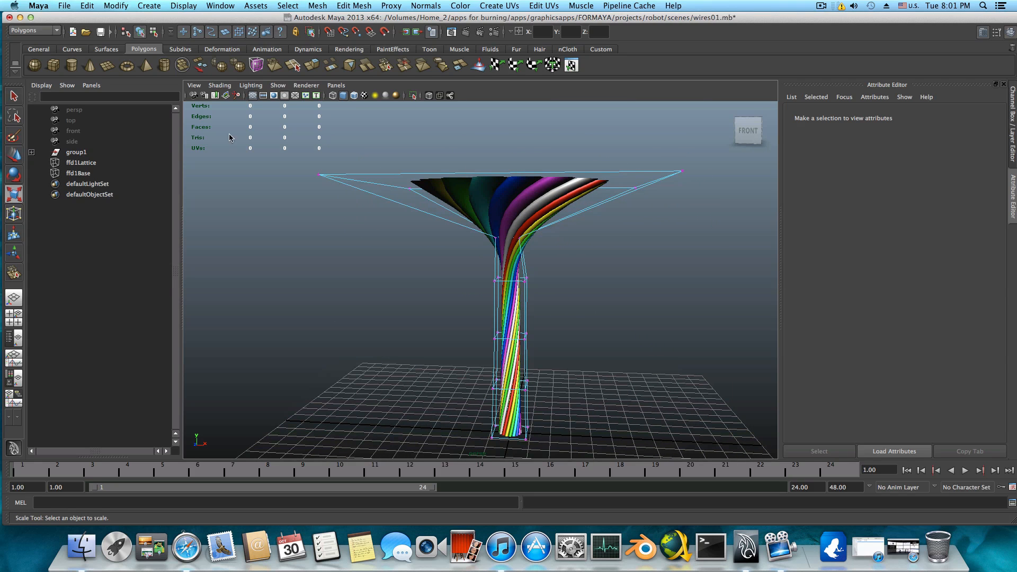
# - Create a new empty scene, discarding the unsaved changes to wires01.mb
pyautogui.click(63, 5)
pyautogui.click(75, 24)
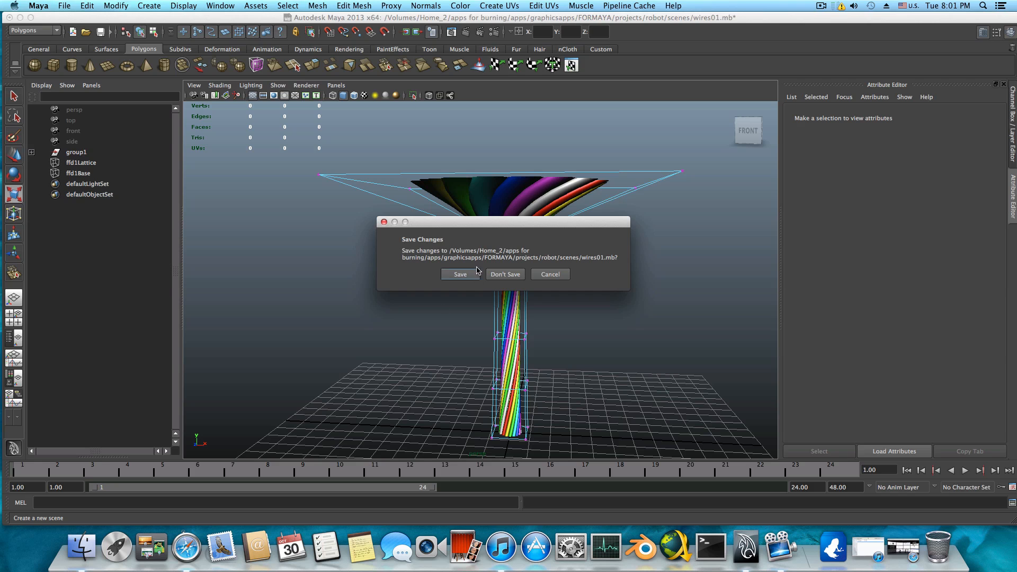
pyautogui.click(505, 275)
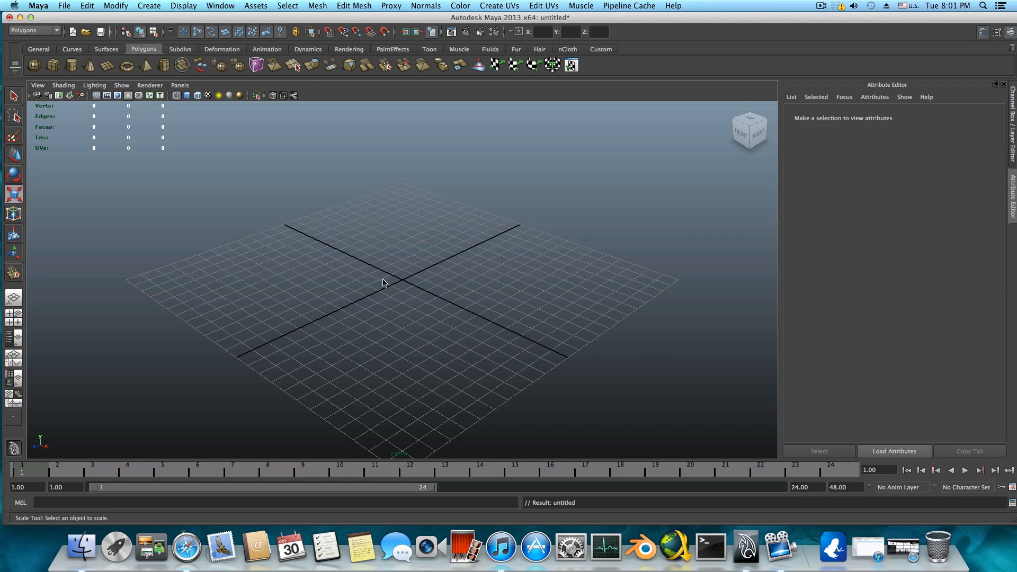
# - Turn on smooth wireframe display in the perspective view
pyautogui.keyDown('alt'); pyautogui.moveTo(383, 283); pyautogui.dragTo(461, 306); pyautogui.keyUp('alt')
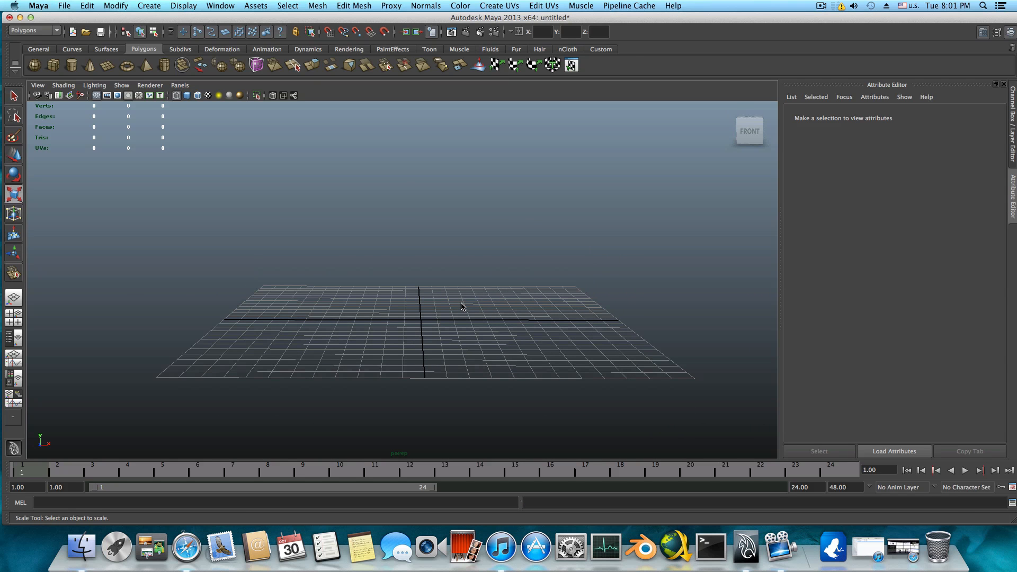
pyautogui.click(63, 86)
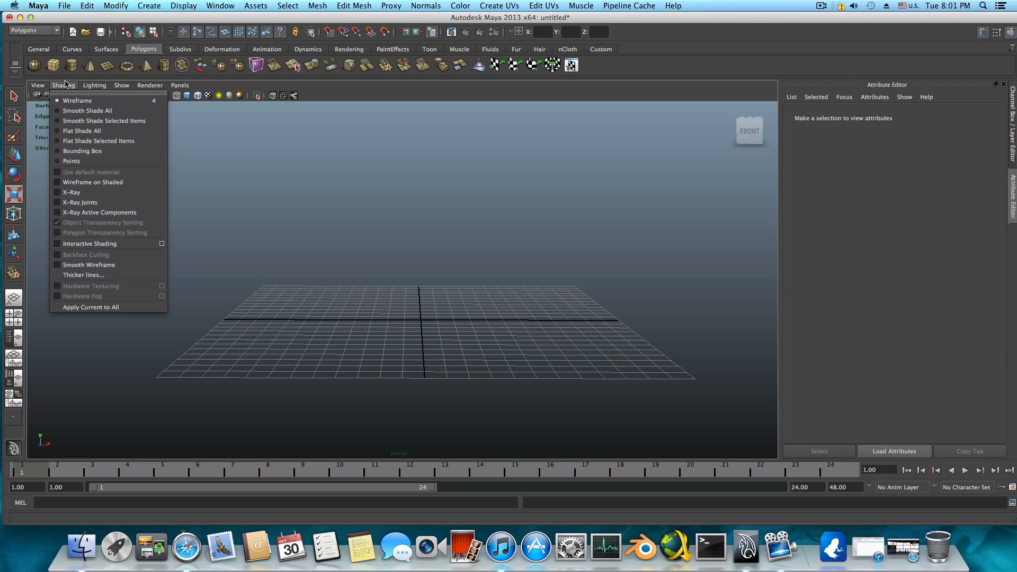
pyautogui.click(87, 265)
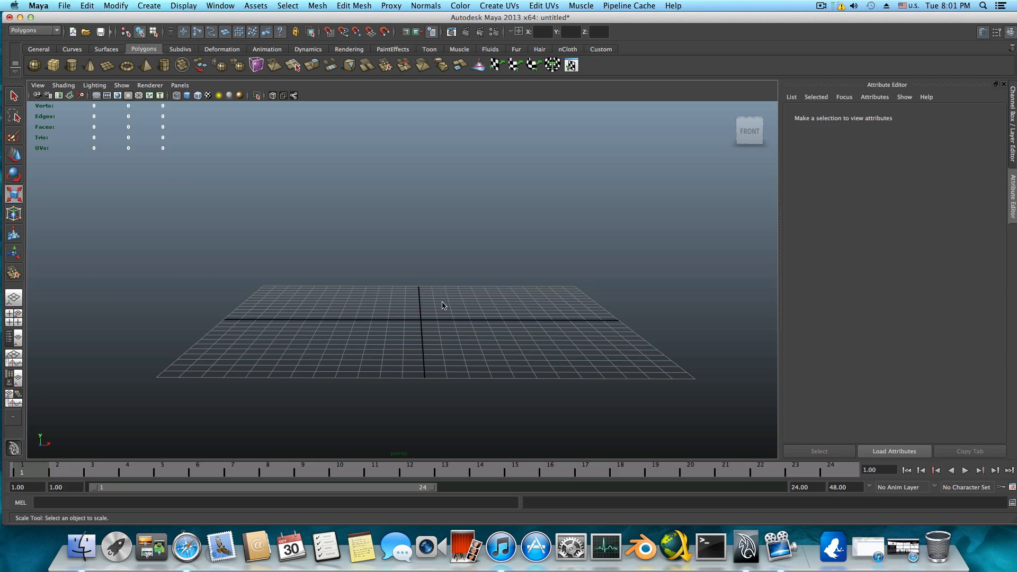
# - Draw a tall, narrow NURBS cylinder standing upright at the centre of the grid
pyautogui.keyDown('alt'); pyautogui.moveTo(404, 199); pyautogui.dragTo(530, 259, button='middle'); pyautogui.keyUp('alt')
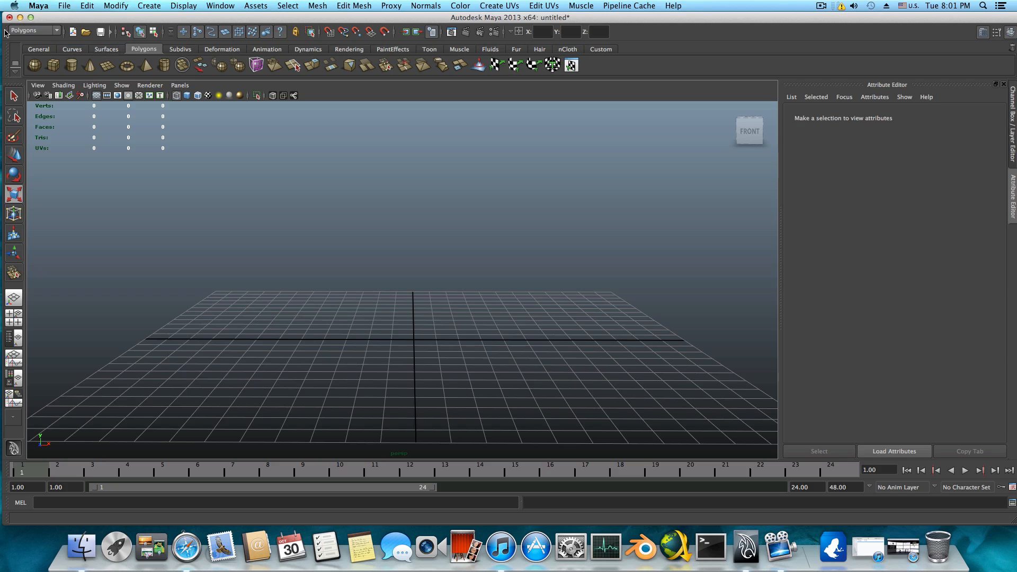
pyautogui.click(24, 33)
pyautogui.click(106, 49)
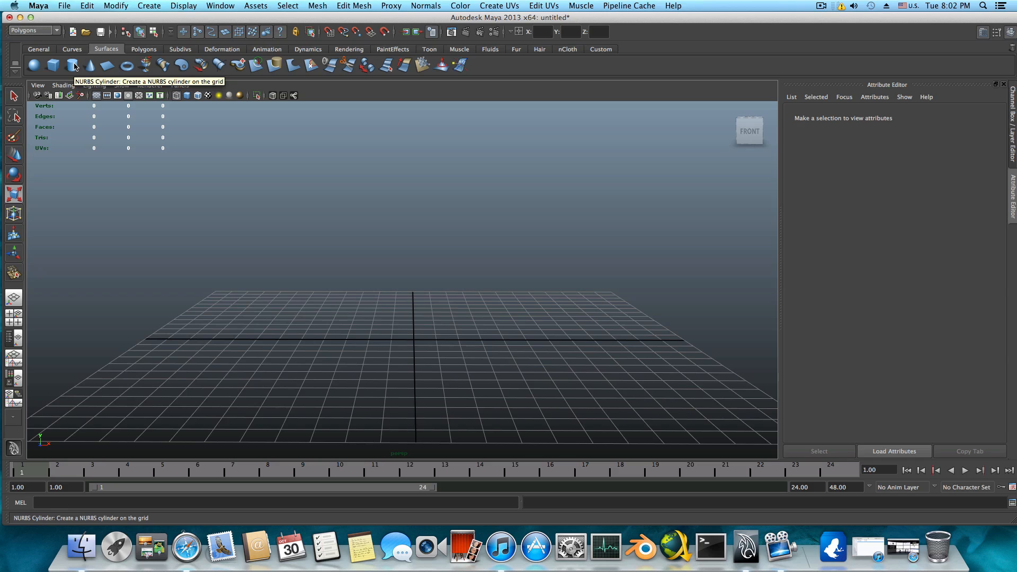
pyautogui.click(75, 67)
pyautogui.scroll(8, 416, 339)
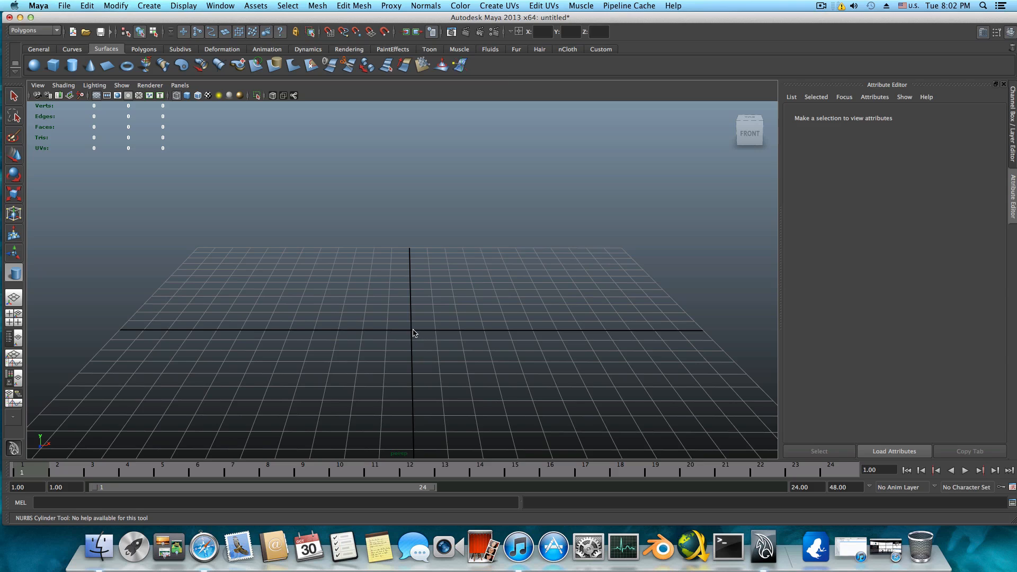
pyautogui.click(414, 334)
pyautogui.moveTo(411, 333)
pyautogui.mouseDown()
pyautogui.moveTo(432, 343)
pyautogui.moveTo(414, 333)
pyautogui.moveTo(430, 340)
pyautogui.moveTo(419, 342)
pyautogui.mouseUp()
pyautogui.moveTo(419, 342); pyautogui.dragTo(419, 342)
pyautogui.moveTo(419, 343); pyautogui.dragTo(421, 189)
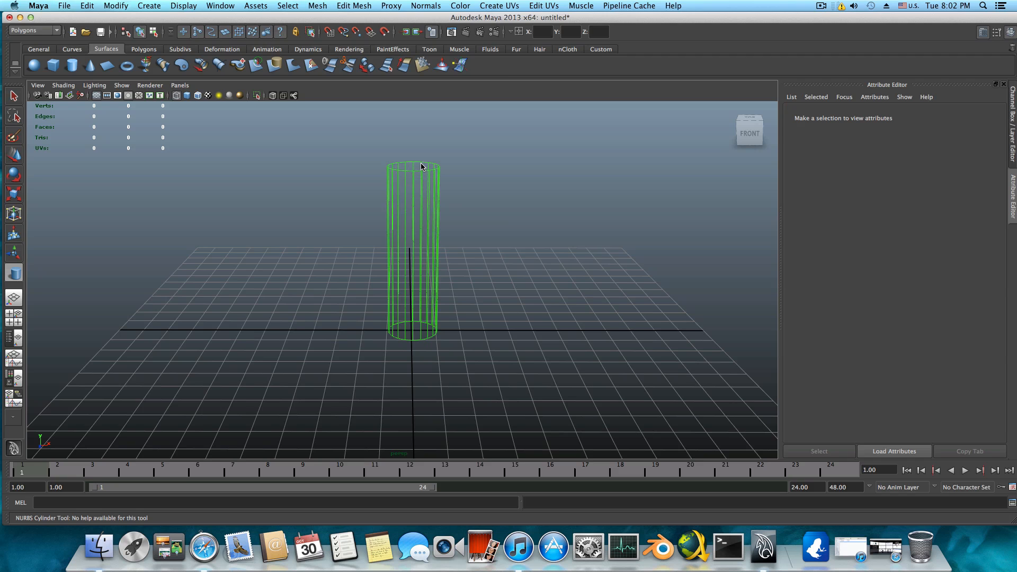
pyautogui.moveTo(421, 161); pyautogui.dragTo(447, 218)
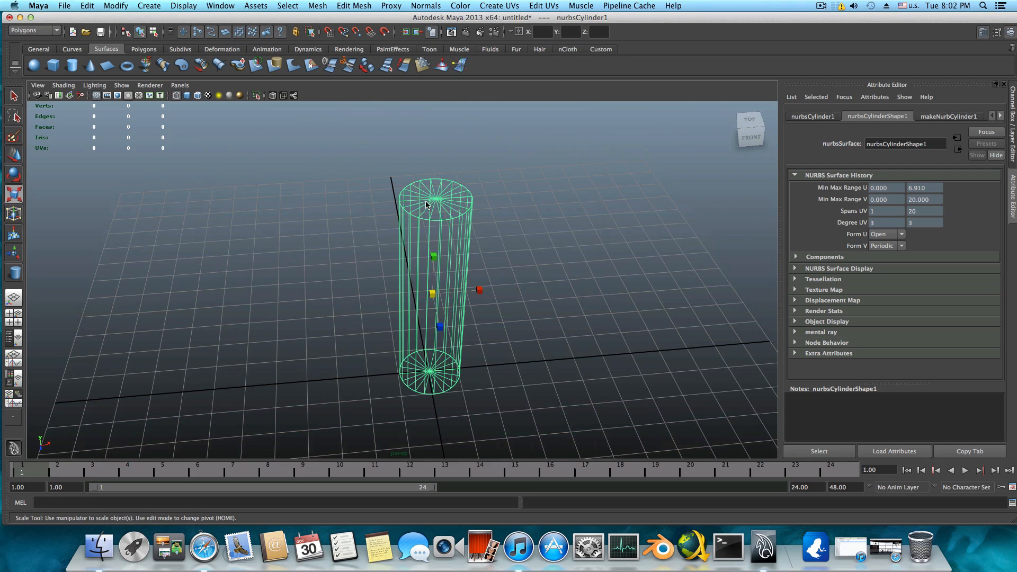
# - Switch the view to shaded display and undo the end caps of the NURBS cylinder
pyautogui.press('5')
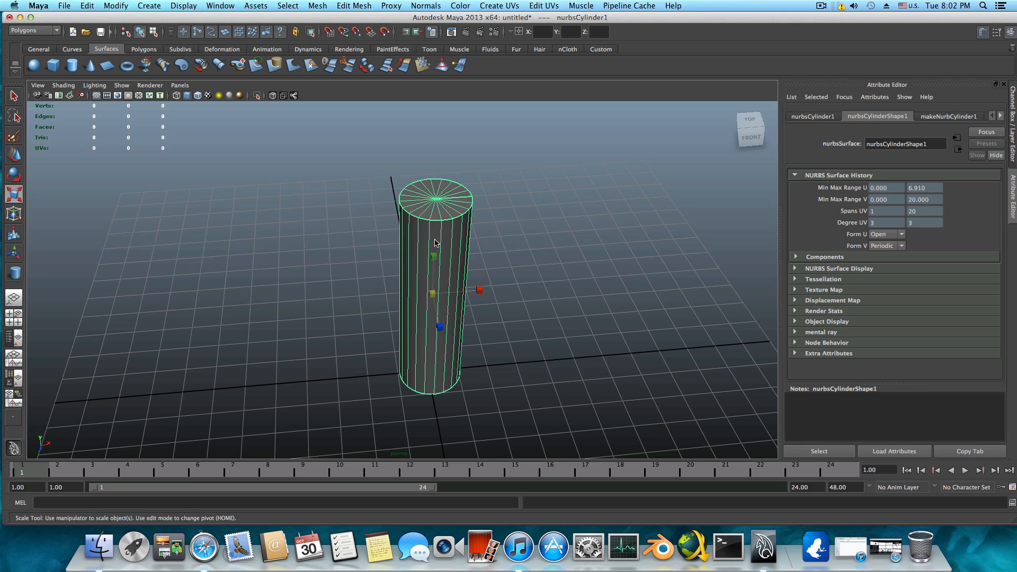
pyautogui.keyDown('alt'); pyautogui.moveTo(477, 244); pyautogui.dragTo(413, 214); pyautogui.keyUp('alt')
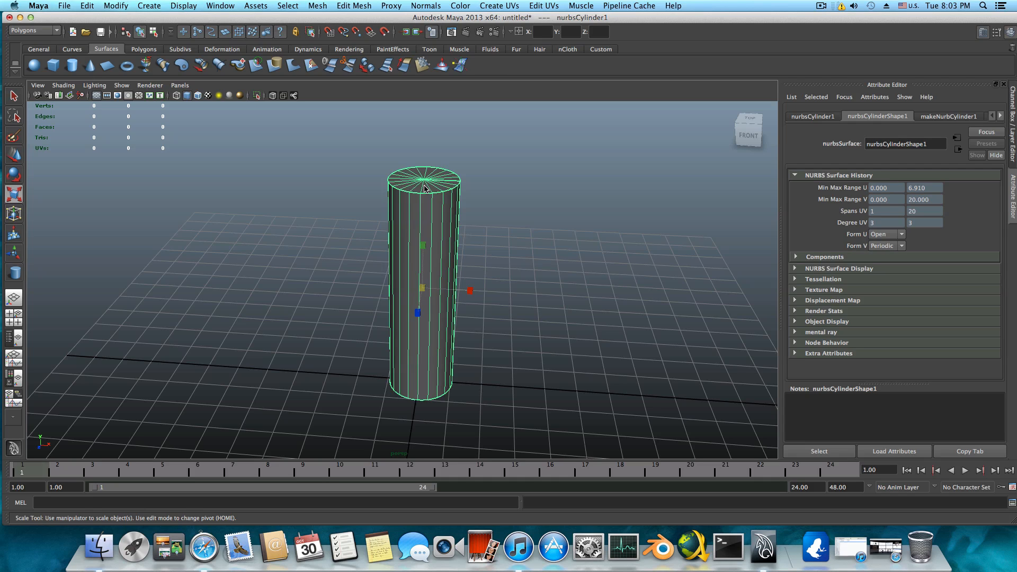
pyautogui.hotkey('ctrl', 'z')
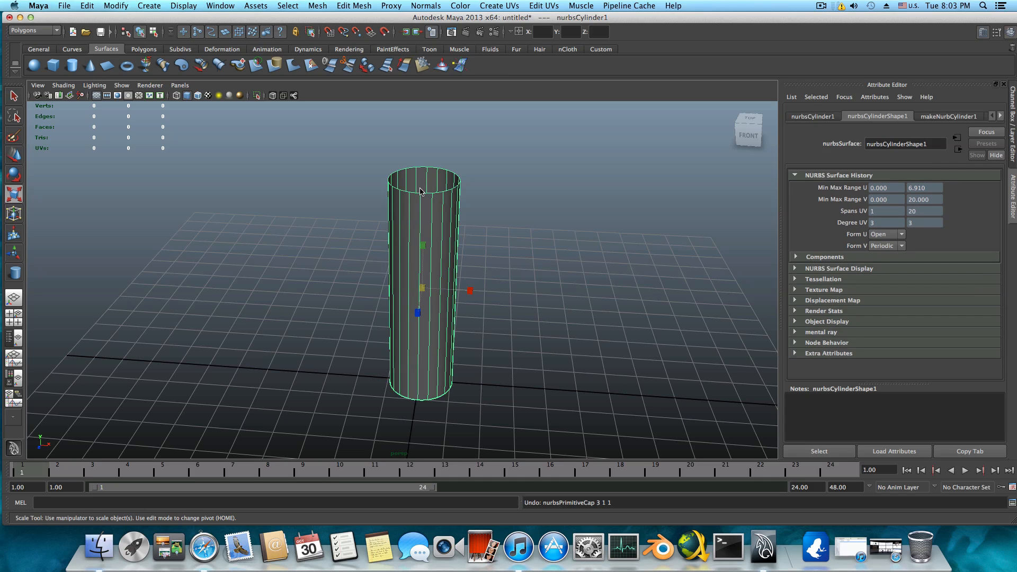
# - Inspect the uncapped cylinder and its open upper end from several angles
pyautogui.click(500, 229)
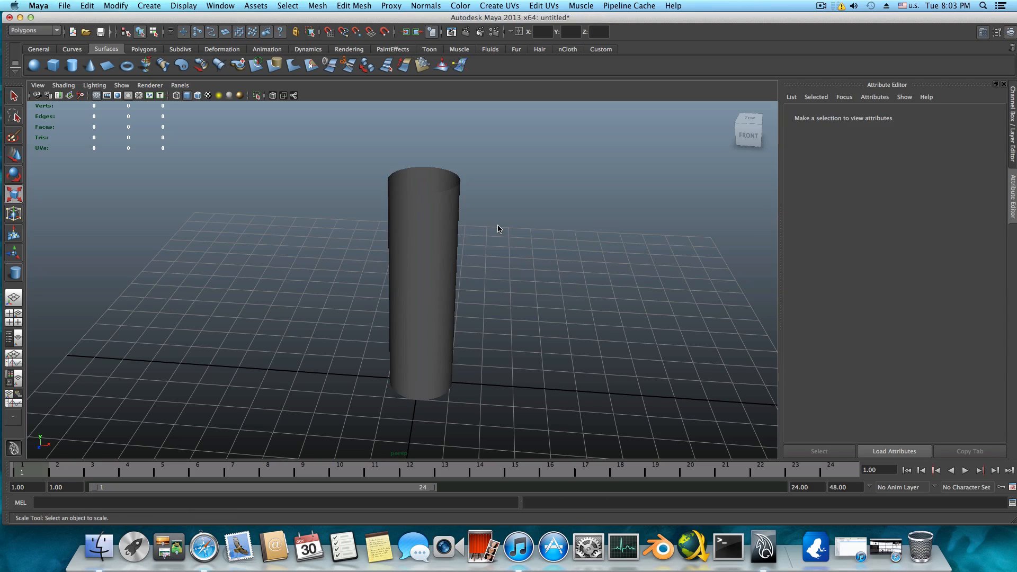
pyautogui.click(438, 267)
pyautogui.keyDown('alt'); pyautogui.moveTo(438, 267); pyautogui.dragTo(420, 207); pyautogui.keyUp('alt')
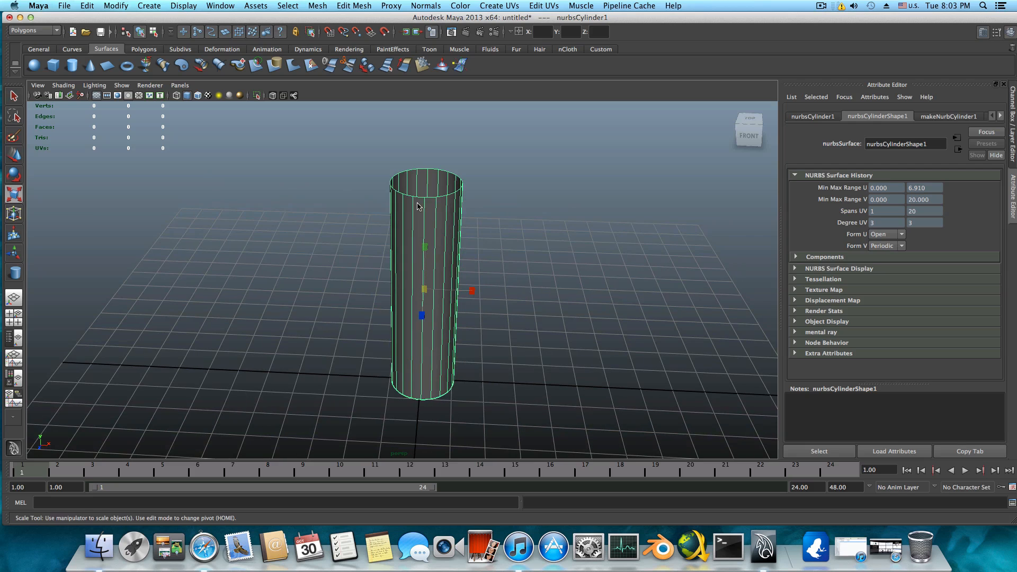
pyautogui.keyDown('alt'); pyautogui.moveTo(426, 272); pyautogui.dragTo(430, 264); pyautogui.keyUp('alt')
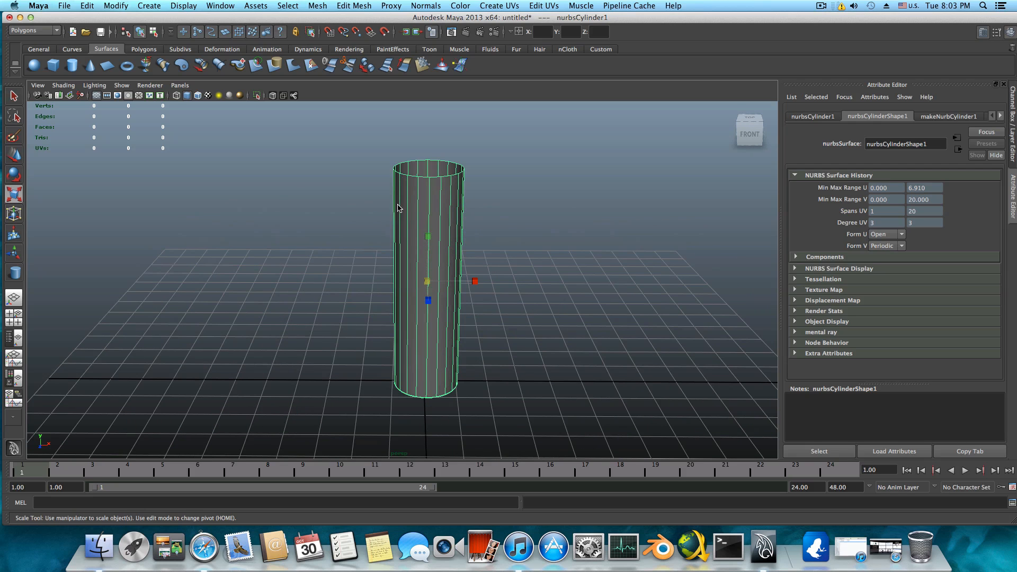
pyautogui.keyDown('alt'); pyautogui.moveTo(419, 201); pyautogui.dragTo(395, 196); pyautogui.keyUp('alt')
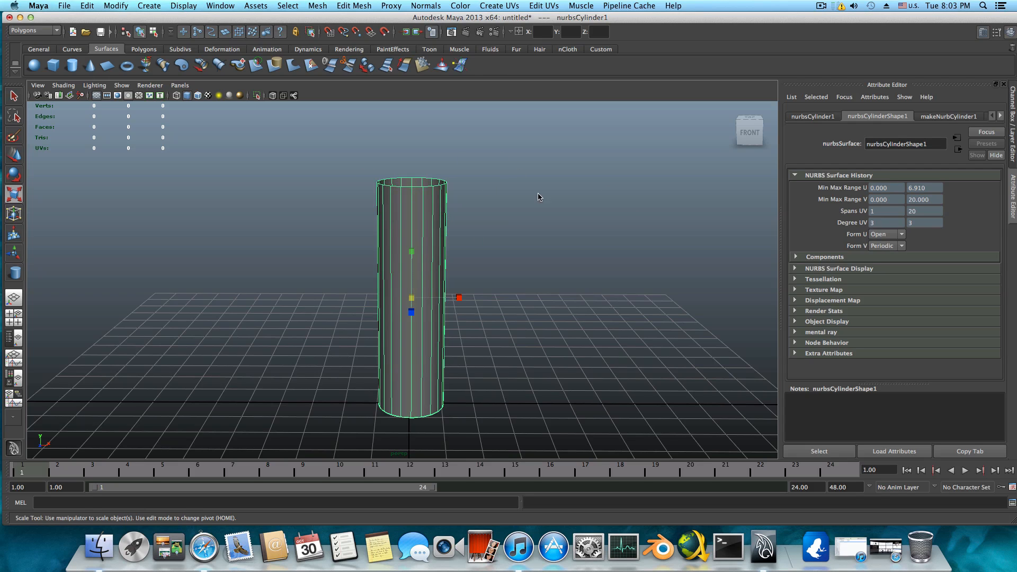
pyautogui.keyDown('alt'); pyautogui.moveTo(423, 197); pyautogui.dragTo(409, 226); pyautogui.keyUp('alt')
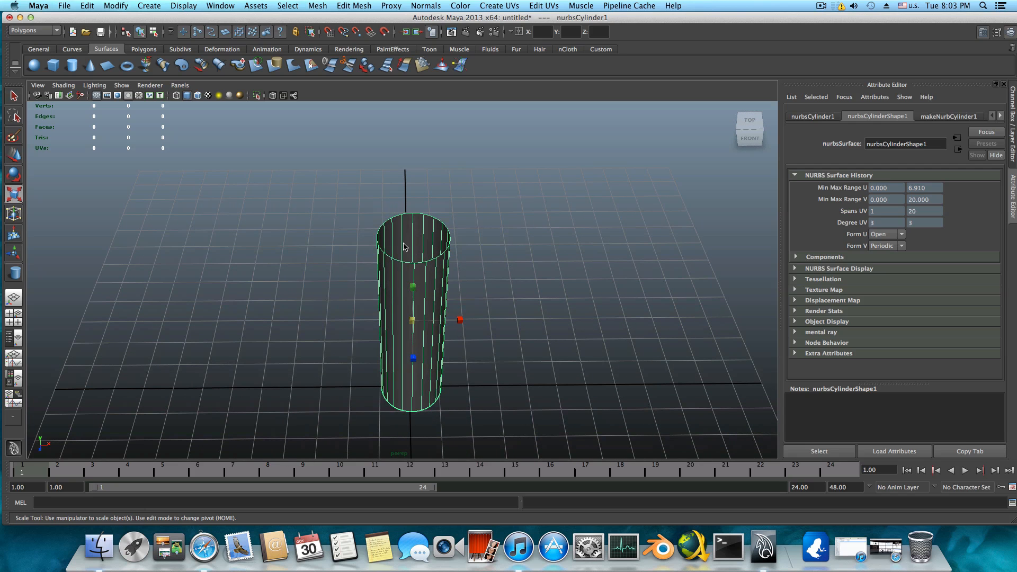
pyautogui.keyDown('alt'); pyautogui.moveTo(408, 276); pyautogui.dragTo(407, 259); pyautogui.keyUp('alt')
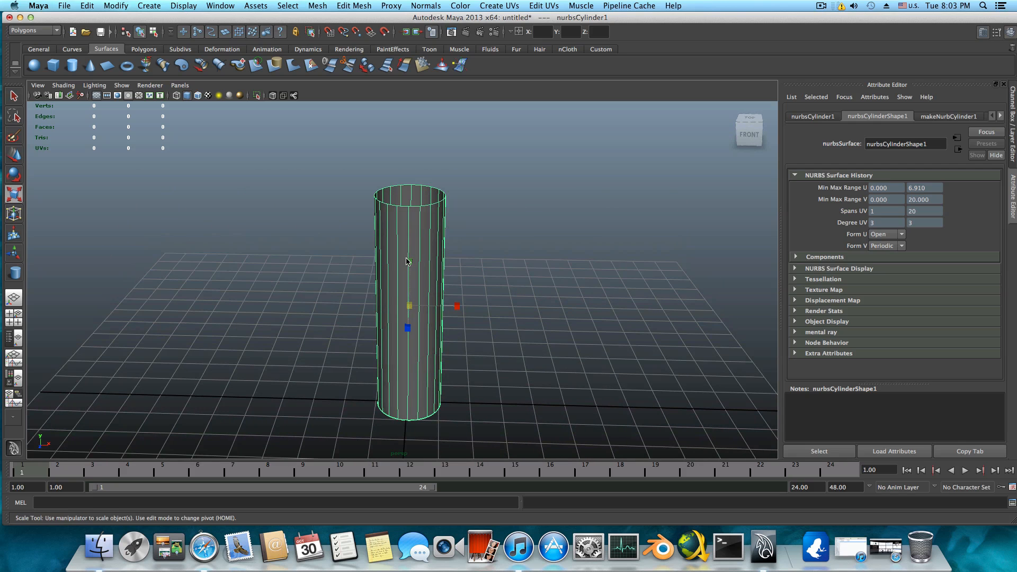
# - Create a small second NURBS cylinder beside the tall one and undo its end caps
pyautogui.click(71, 67)
pyautogui.keyDown('alt'); pyautogui.moveTo(214, 267); pyautogui.dragTo(265, 293); pyautogui.keyUp('alt')
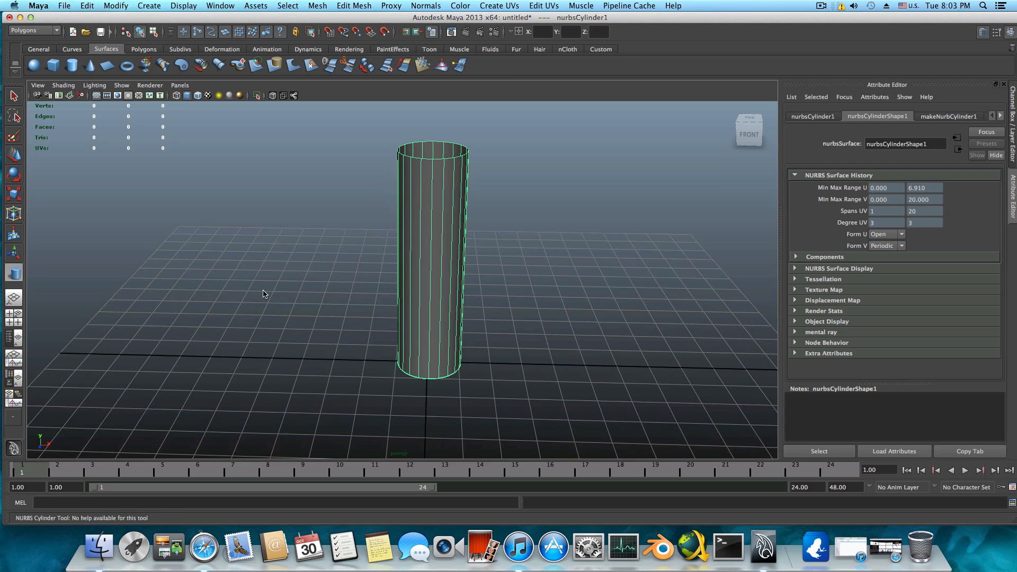
pyautogui.click(254, 337)
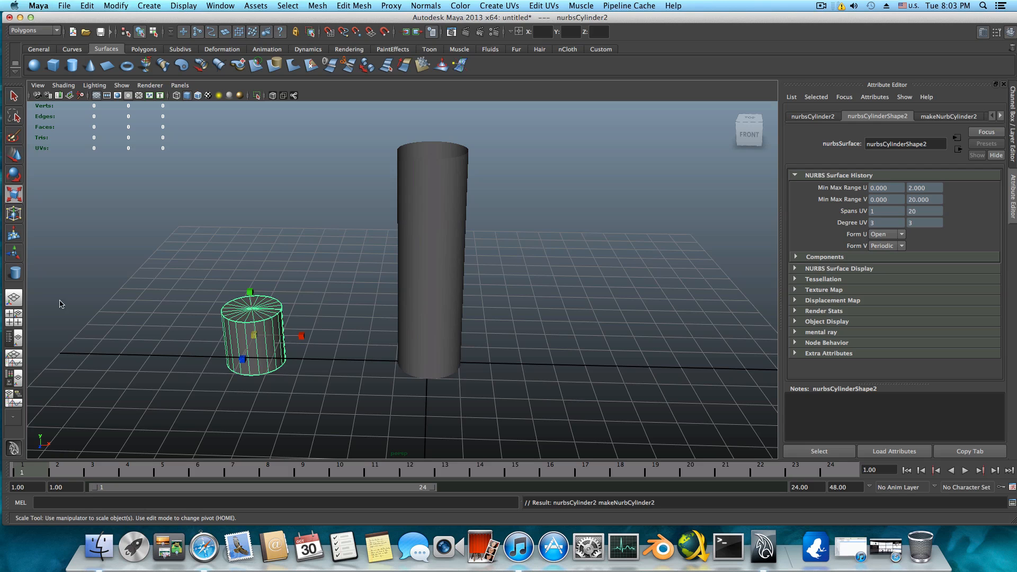
pyautogui.keyDown('alt'); pyautogui.moveTo(242, 417); pyautogui.dragTo(355, 401); pyautogui.keyUp('alt')
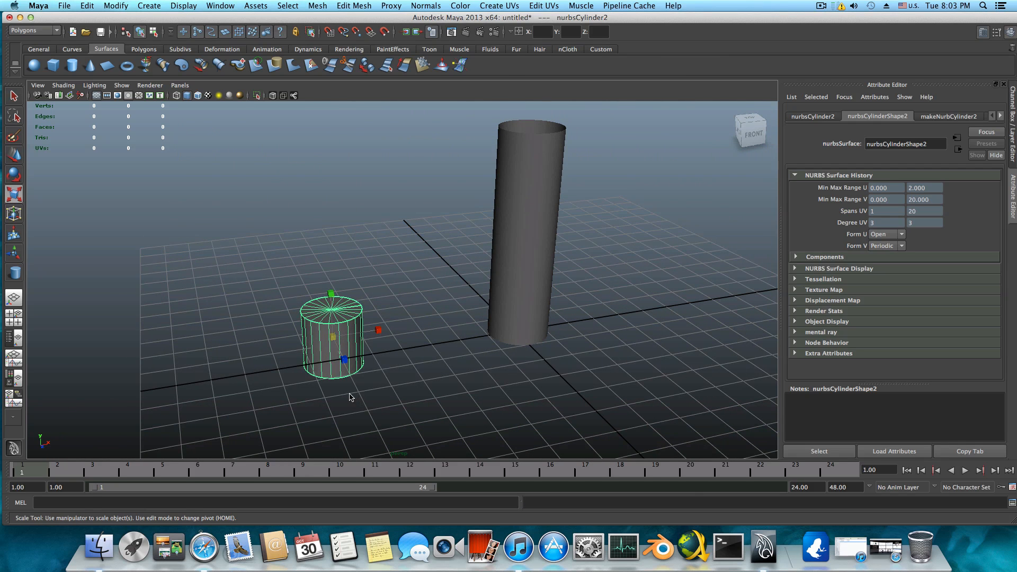
pyautogui.hotkey('ctrl', 'z')
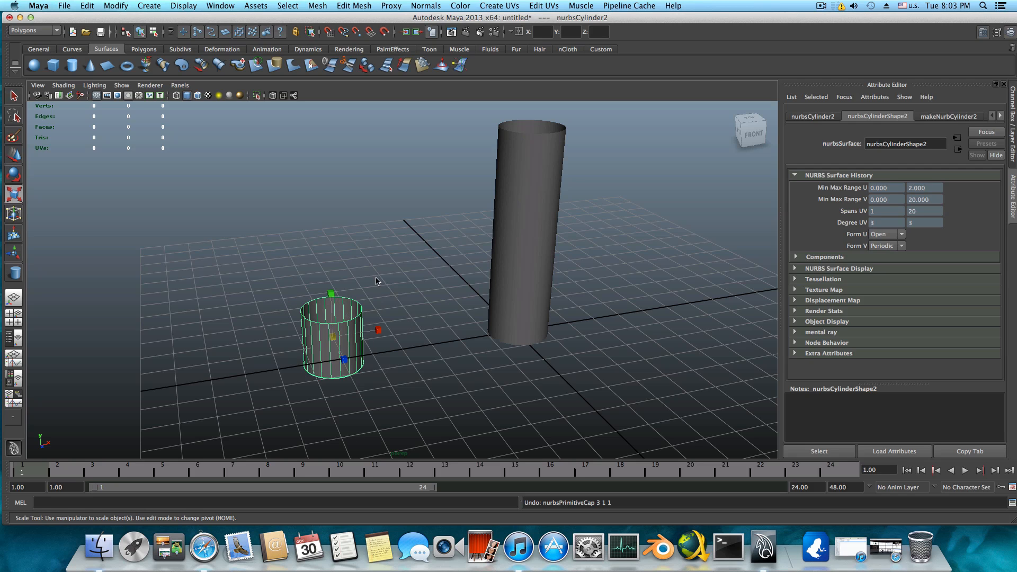
pyautogui.keyDown('alt'); pyautogui.moveTo(362, 328); pyautogui.dragTo(363, 347); pyautogui.keyUp('alt')
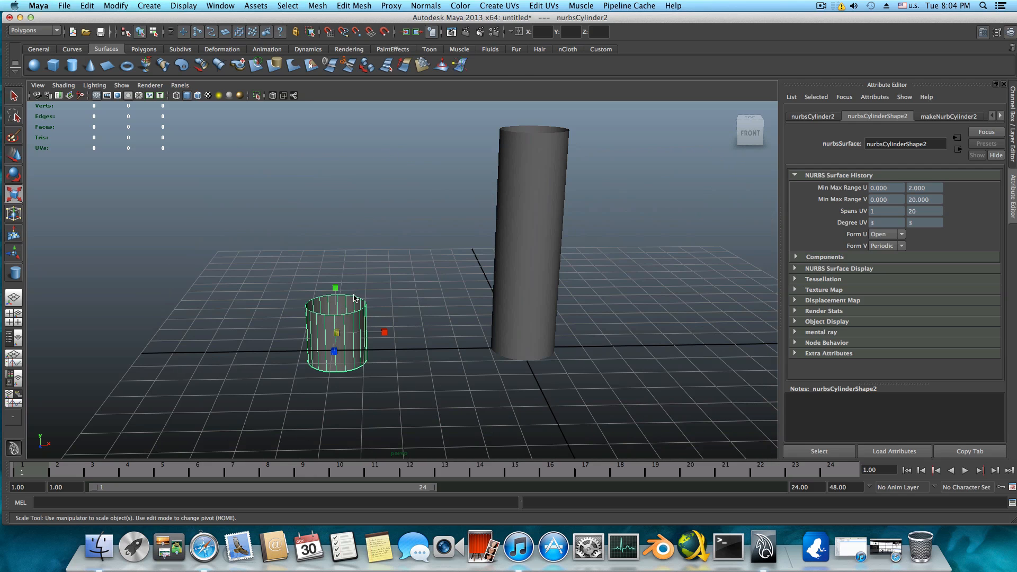
pyautogui.keyDown('alt'); pyautogui.moveTo(345, 323); pyautogui.dragTo(309, 282); pyautogui.keyUp('alt')
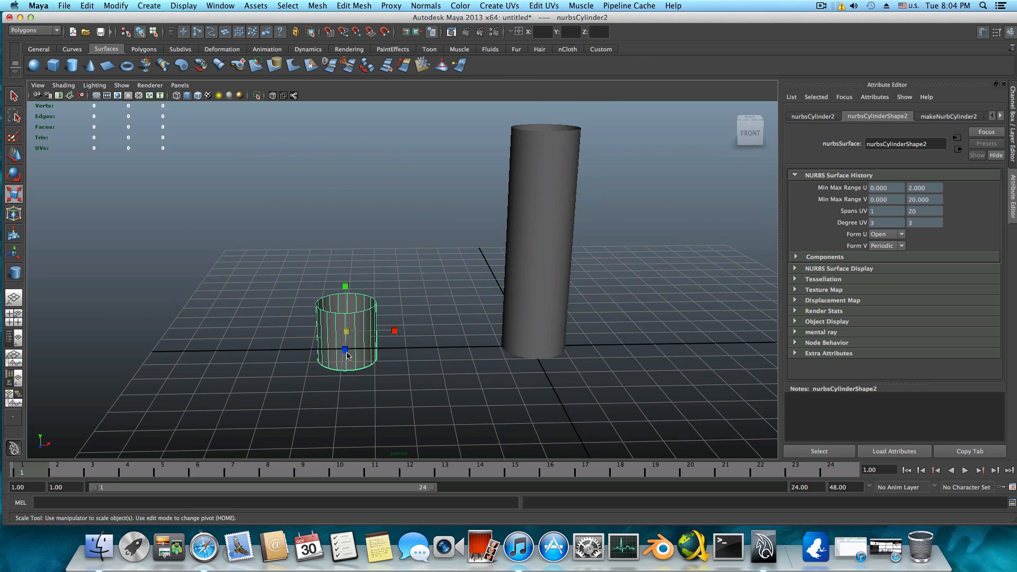
# - Delete the small second NURBS cylinder
pyautogui.click(422, 295)
pyautogui.click(357, 302)
pyautogui.press('Delete')
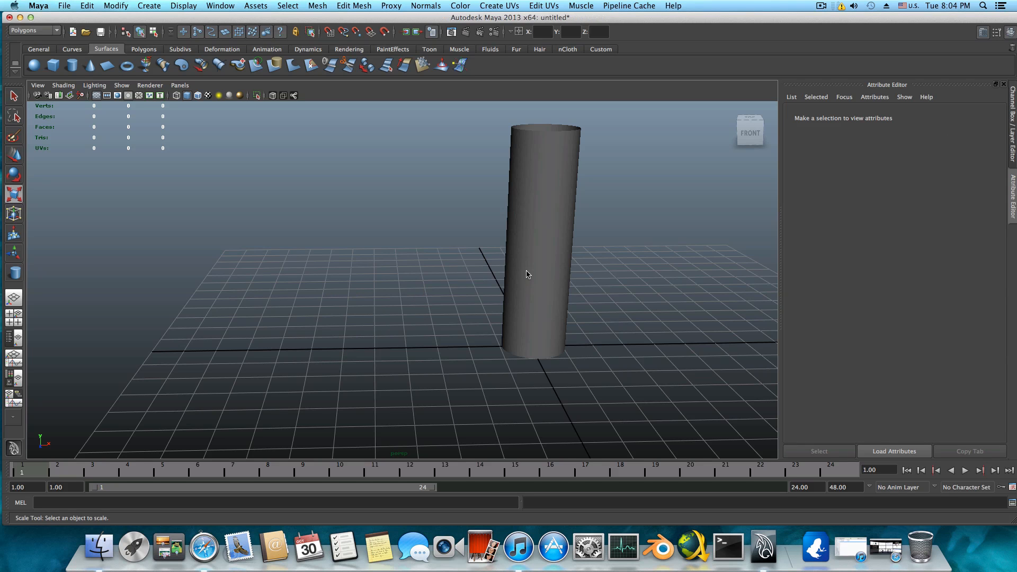
# - Select the tall NURBS cylinder, view it from several angles and locate the construction history toggle
pyautogui.click(526, 273)
pyautogui.keyDown('alt'); pyautogui.moveTo(500, 291); pyautogui.dragTo(477, 306); pyautogui.keyUp('alt')
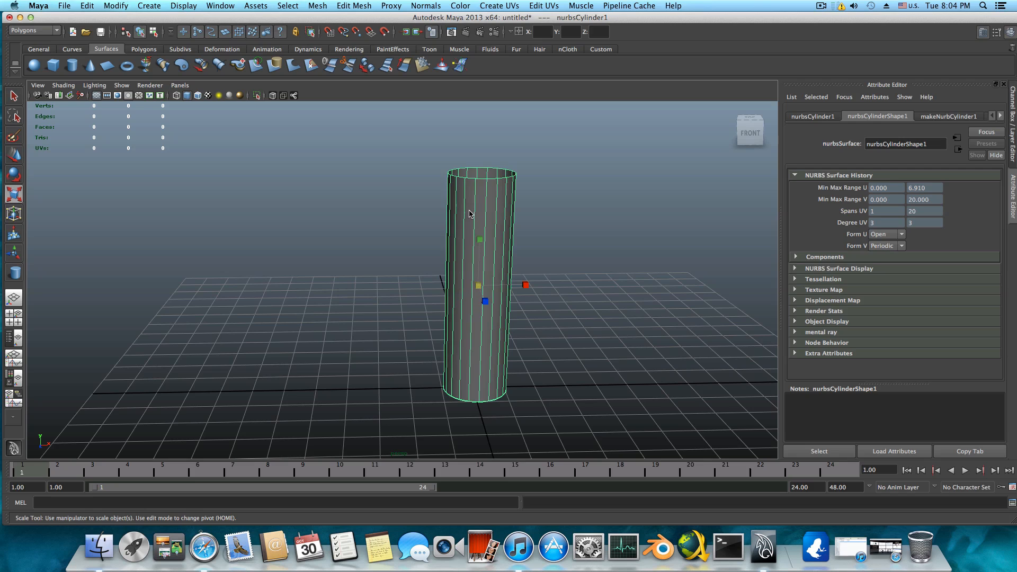
pyautogui.keyDown('alt'); pyautogui.moveTo(475, 213); pyautogui.dragTo(476, 258); pyautogui.keyUp('alt')
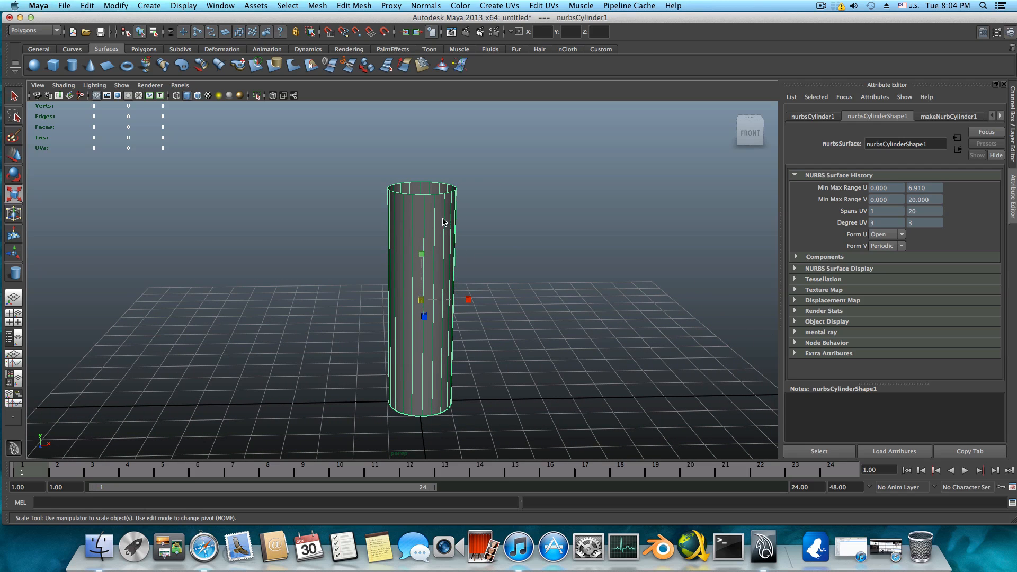
pyautogui.click(432, 33)
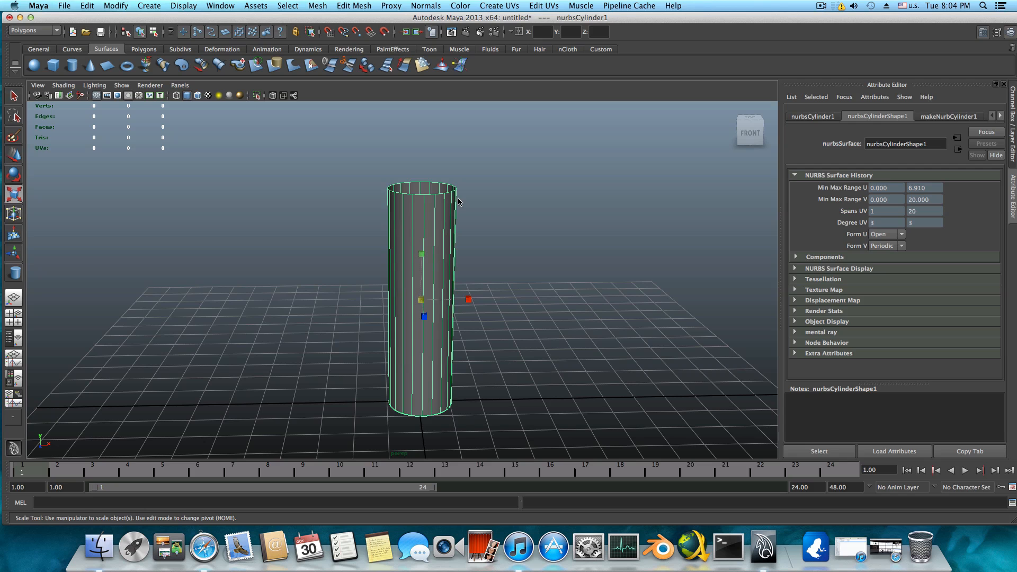
pyautogui.keyDown('alt'); pyautogui.moveTo(459, 202); pyautogui.dragTo(460, 222); pyautogui.keyUp('alt')
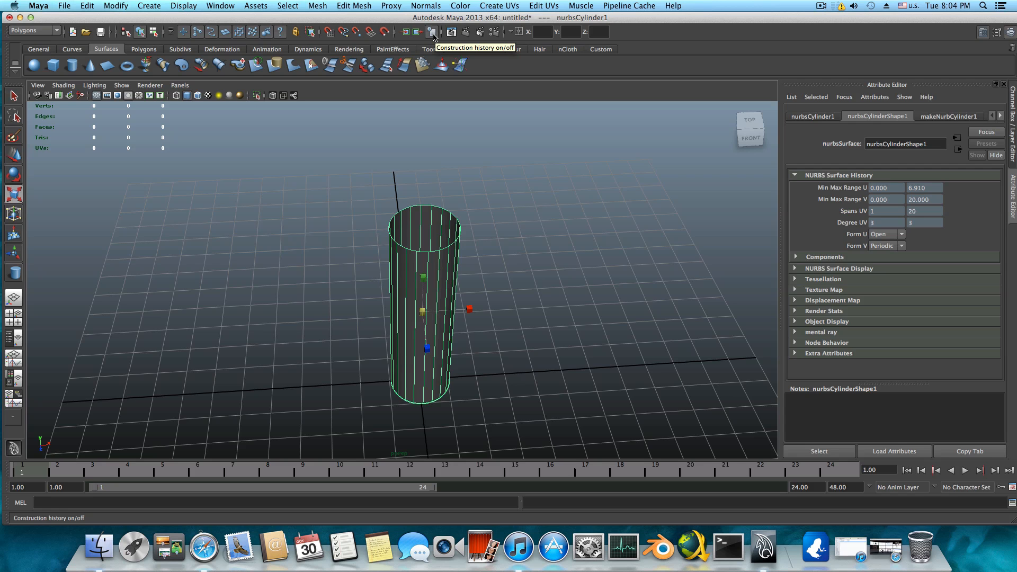
pyautogui.keyDown('alt'); pyautogui.moveTo(485, 367); pyautogui.dragTo(466, 352); pyautogui.keyUp('alt')
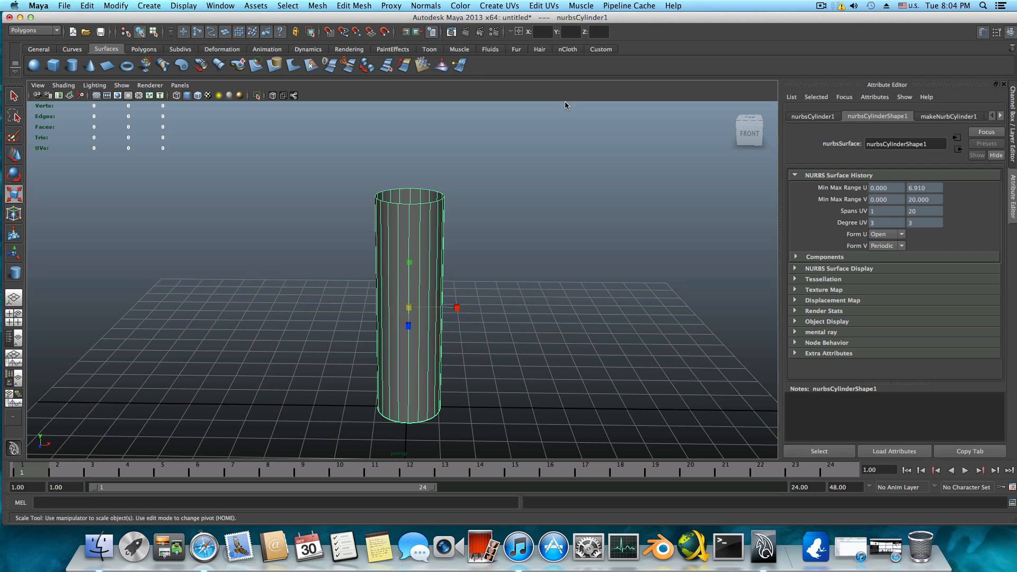
# - Move the tall NURBS cylinder along the X axis away from the grid's centre
pyautogui.click(140, 49)
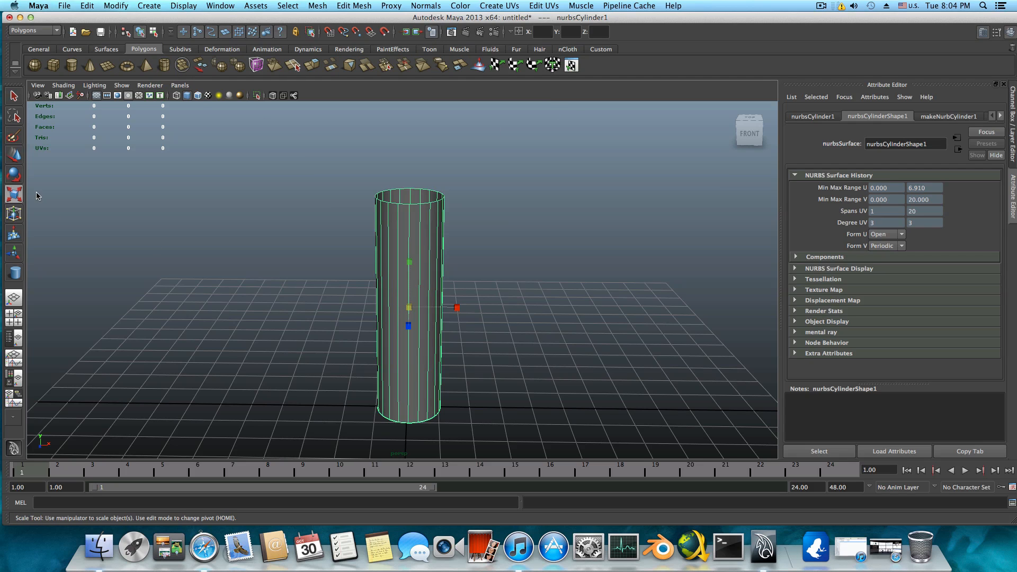
pyautogui.click(14, 156)
pyautogui.moveTo(450, 307); pyautogui.dragTo(260, 310)
# - Create a polygon cylinder with radius 1 and height 2 at the grid's centre and move it straight up
pyautogui.click(71, 65)
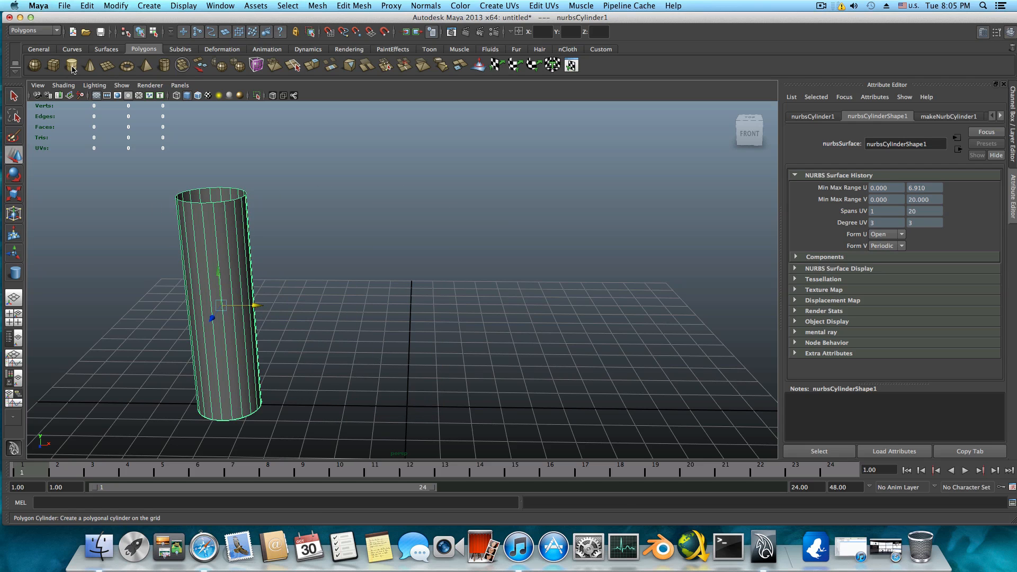
pyautogui.moveTo(407, 377); pyautogui.dragTo(424, 244)
pyautogui.keyDown('alt'); pyautogui.moveTo(400, 269); pyautogui.dragTo(468, 285, button='right'); pyautogui.keyUp('alt')
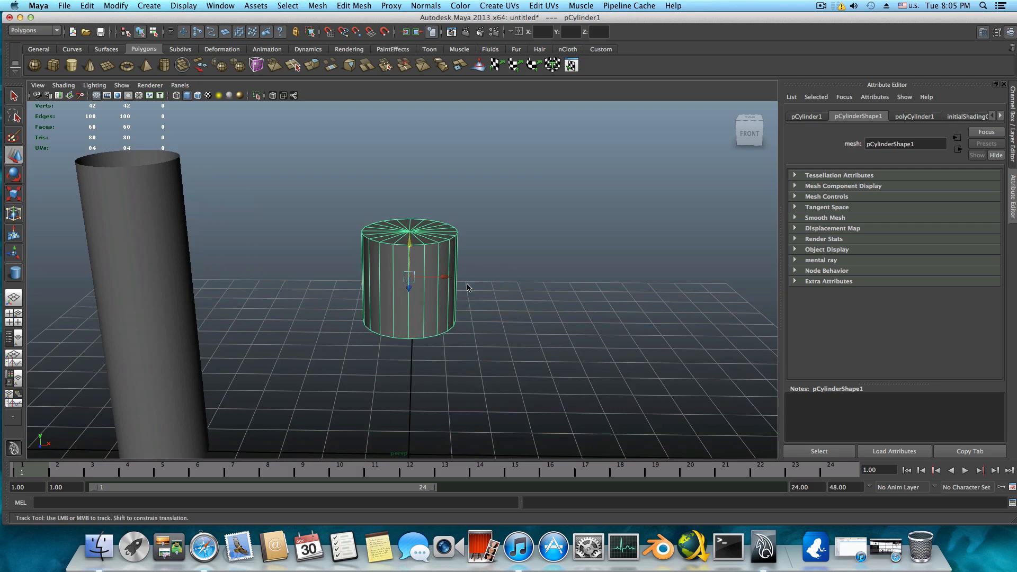
pyautogui.keyDown('alt'); pyautogui.moveTo(468, 285); pyautogui.dragTo(459, 297, button='middle'); pyautogui.keyUp('alt')
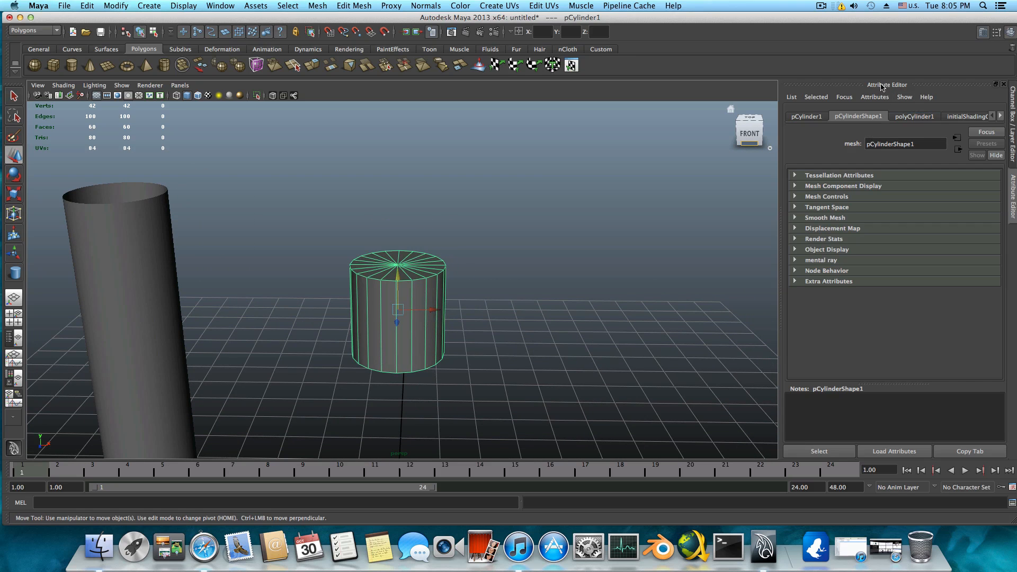
# - Set the polygon cylinder's axis subdivisions to 25 and its height subdivisions to 5
pyautogui.click(916, 118)
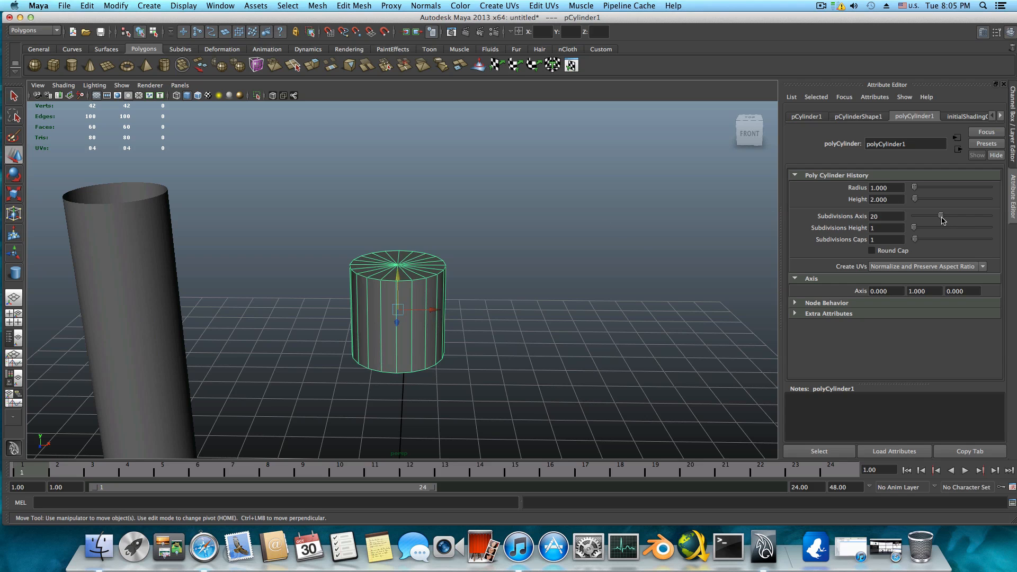
pyautogui.moveTo(943, 220)
pyautogui.mouseDown()
pyautogui.moveTo(934, 220)
pyautogui.moveTo(958, 221)
pyautogui.moveTo(948, 231)
pyautogui.moveTo(958, 230)
pyautogui.moveTo(921, 231)
pyautogui.moveTo(948, 216)
pyautogui.mouseUp()
pyautogui.click(916, 231)
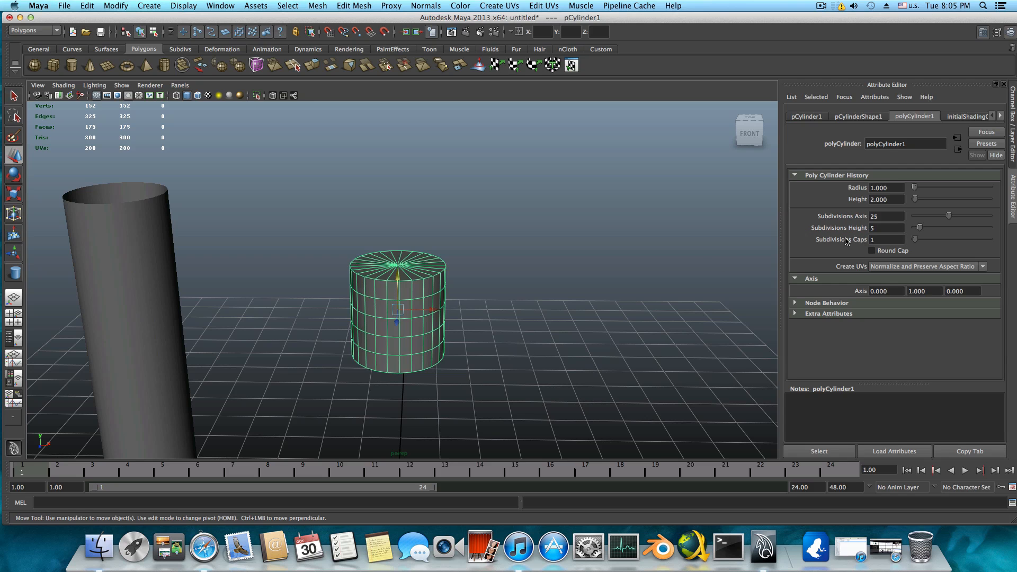
pyautogui.keyDown('alt'); pyautogui.moveTo(469, 268); pyautogui.dragTo(471, 266); pyautogui.keyUp('alt')
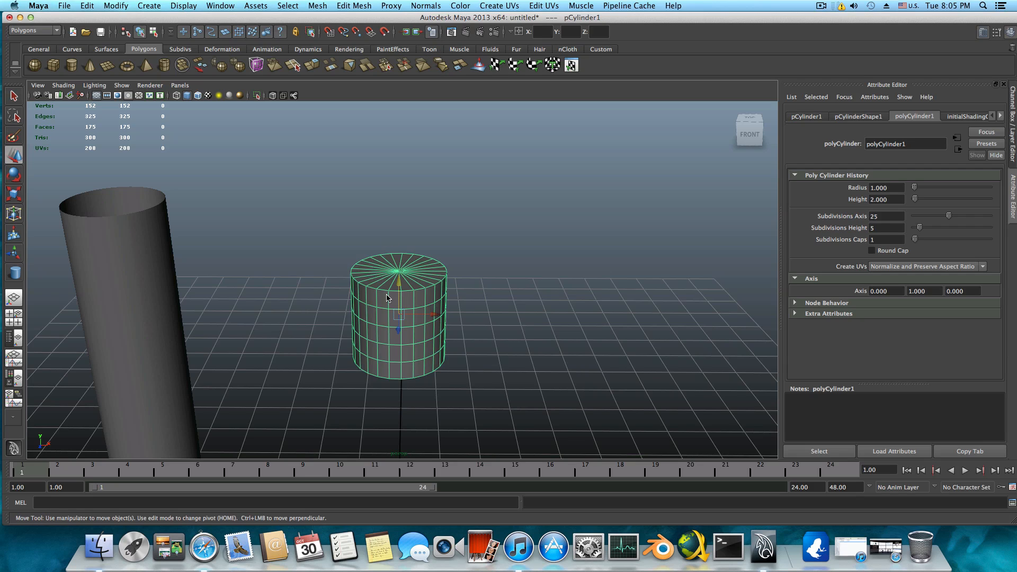
# - Turn off construction history and create a second polygon cylinder below the first one
pyautogui.click(432, 32)
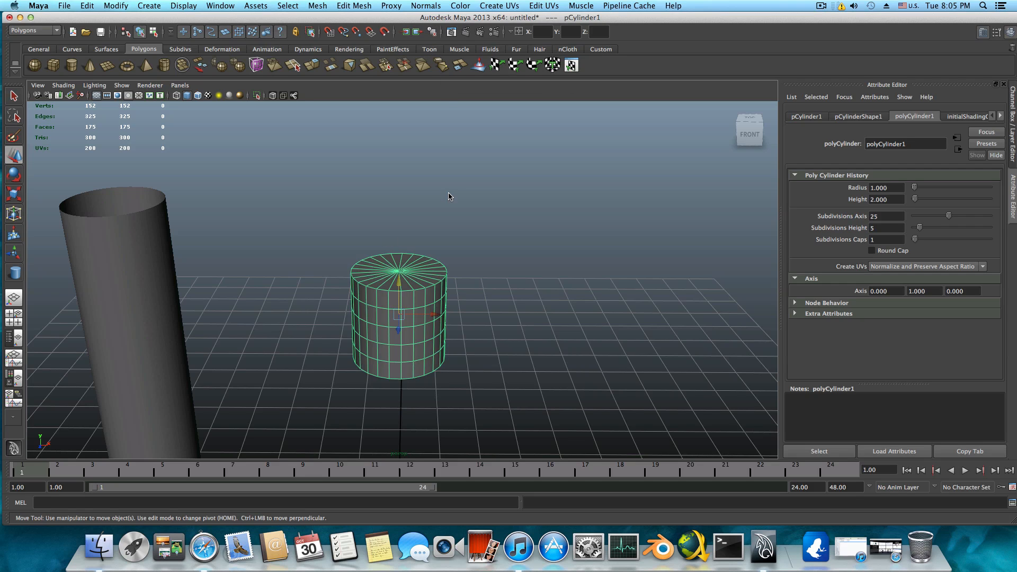
pyautogui.click(69, 69)
pyautogui.keyDown('alt'); pyautogui.moveTo(368, 352); pyautogui.dragTo(408, 285, button='middle'); pyautogui.keyUp('alt')
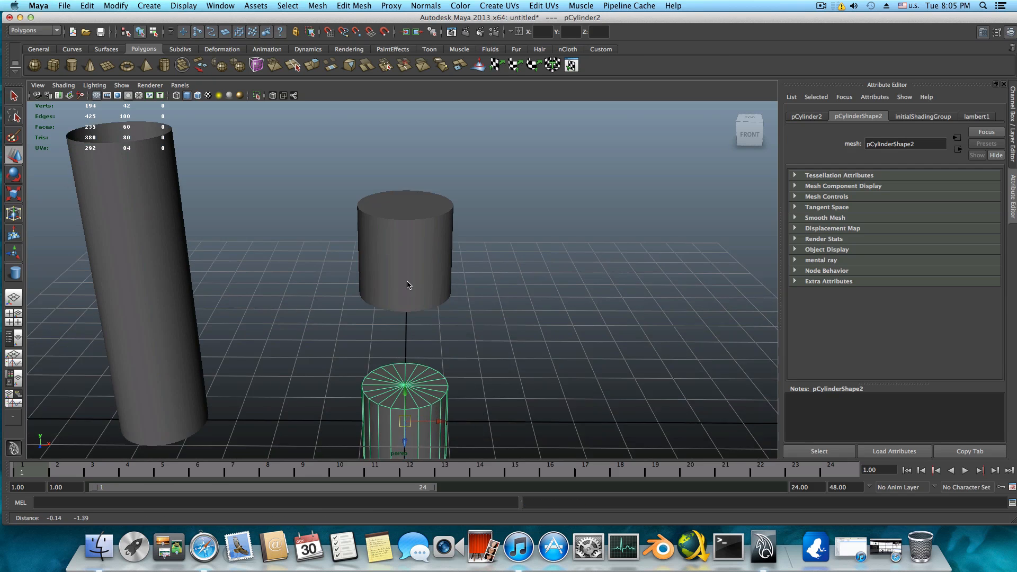
pyautogui.keyDown('alt'); pyautogui.moveTo(407, 284); pyautogui.dragTo(408, 267); pyautogui.keyUp('alt')
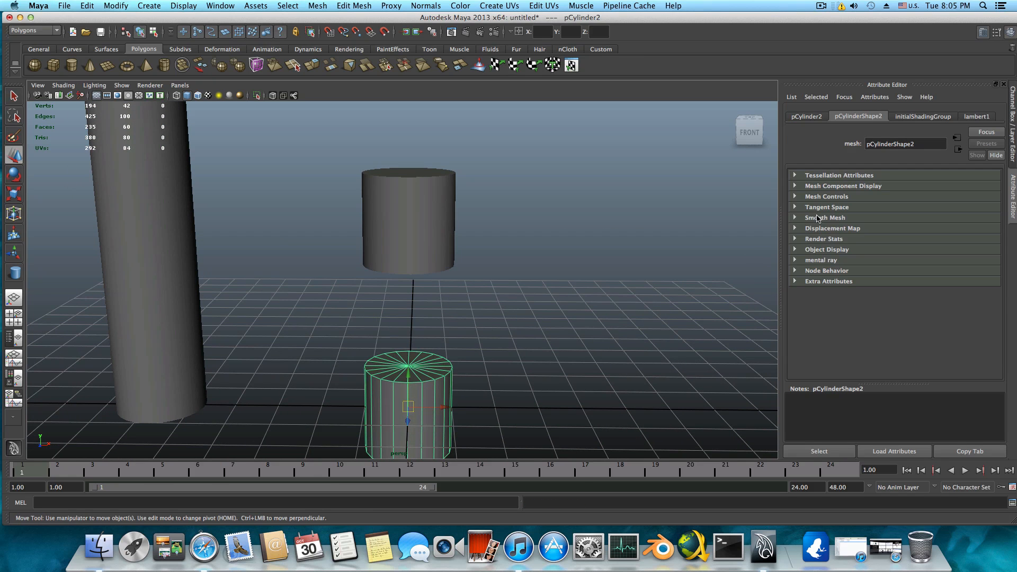
# - Check the second polygon cylinder's attributes for editable creation settings
pyautogui.click(910, 118)
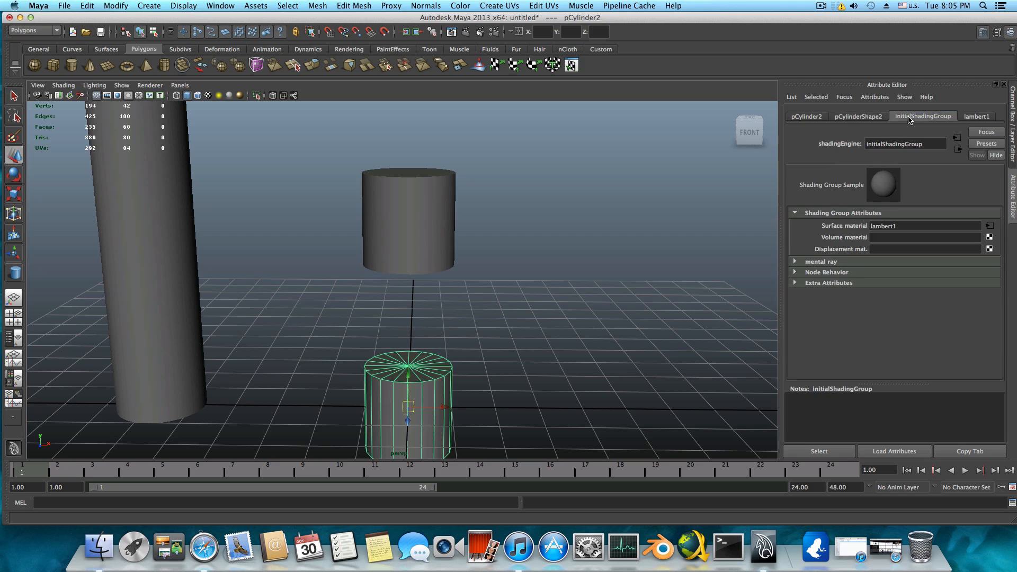
pyautogui.click(877, 117)
pyautogui.click(906, 119)
pyautogui.click(879, 119)
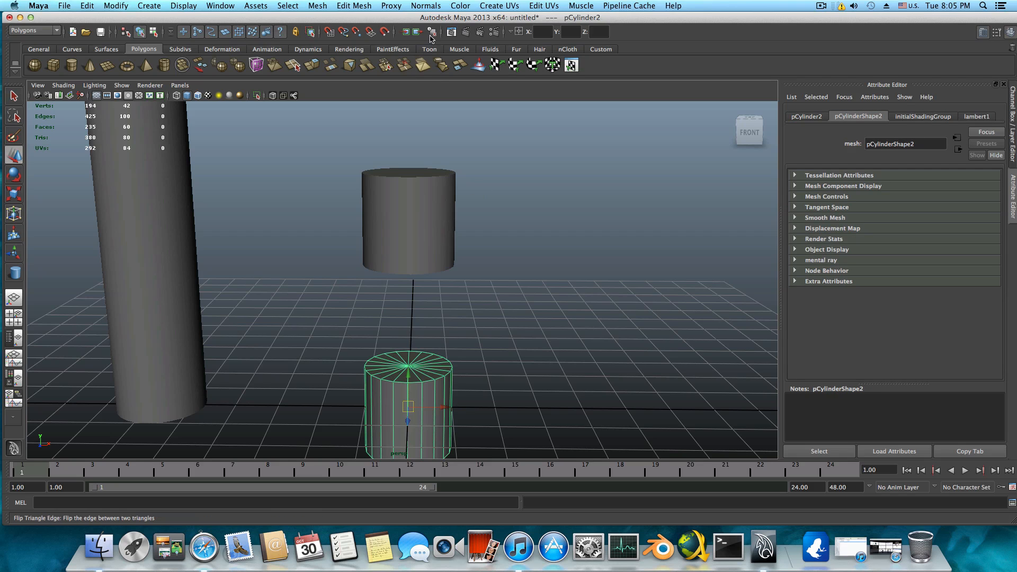
# - Set the upper polygon cylinder's axis subdivisions to 24 through its construction history
pyautogui.click(416, 175)
pyautogui.click(924, 118)
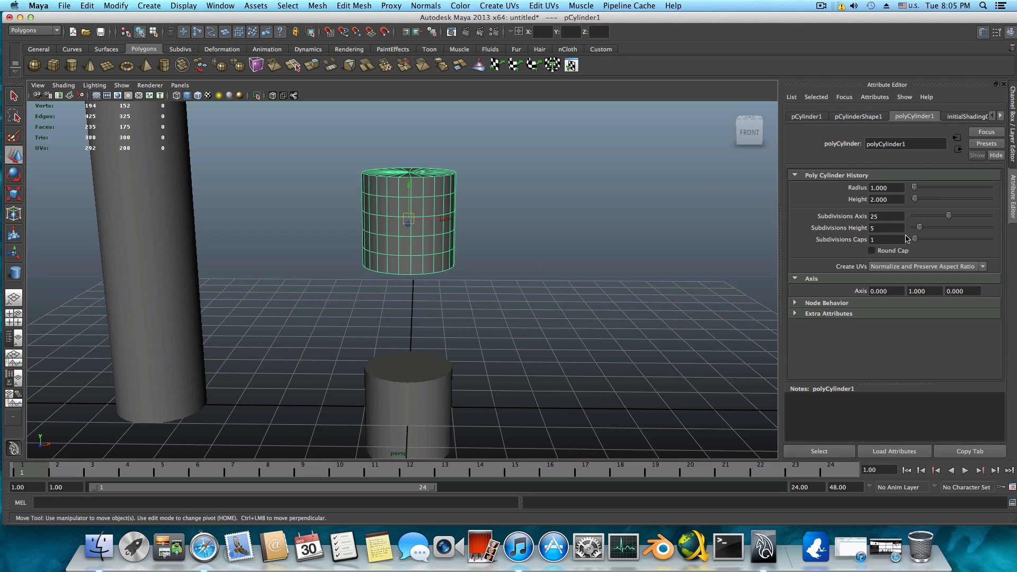
pyautogui.moveTo(949, 217); pyautogui.dragTo(947, 220)
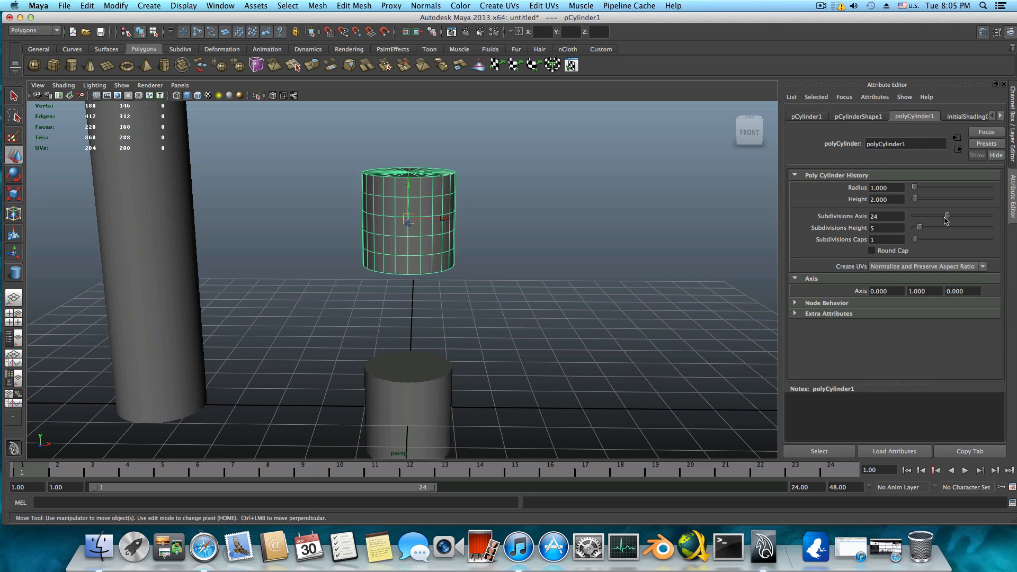
# - Compare by reviewing the attributes of the lower polygon cylinder made without construction history
pyautogui.click(405, 405)
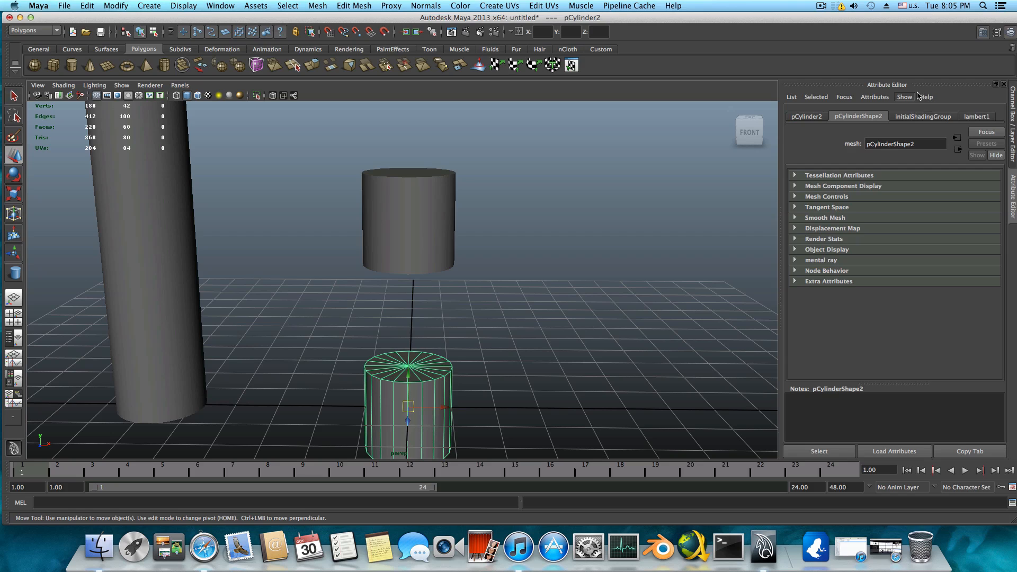
pyautogui.click(929, 116)
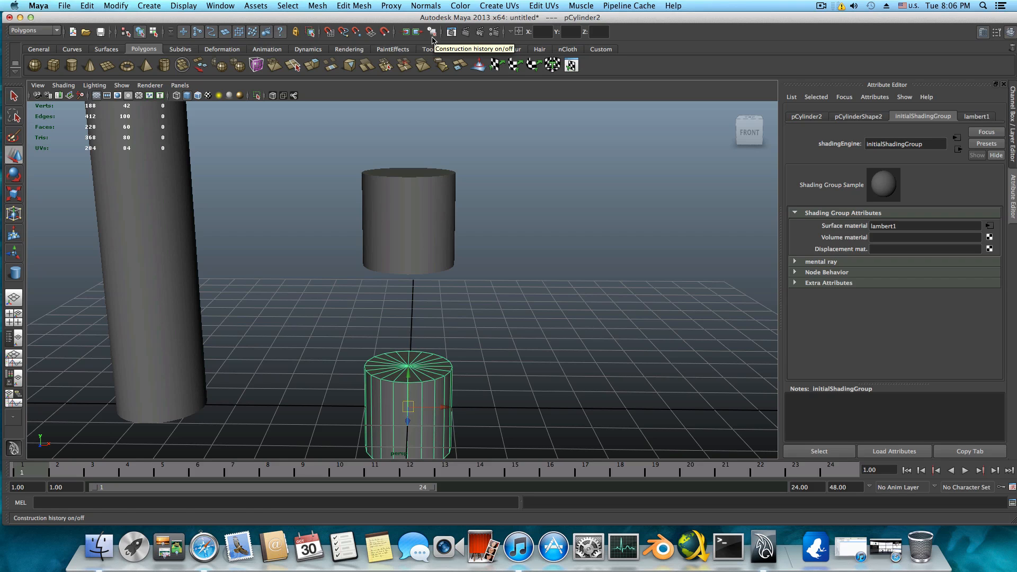
pyautogui.scroll(-3, 406, 249)
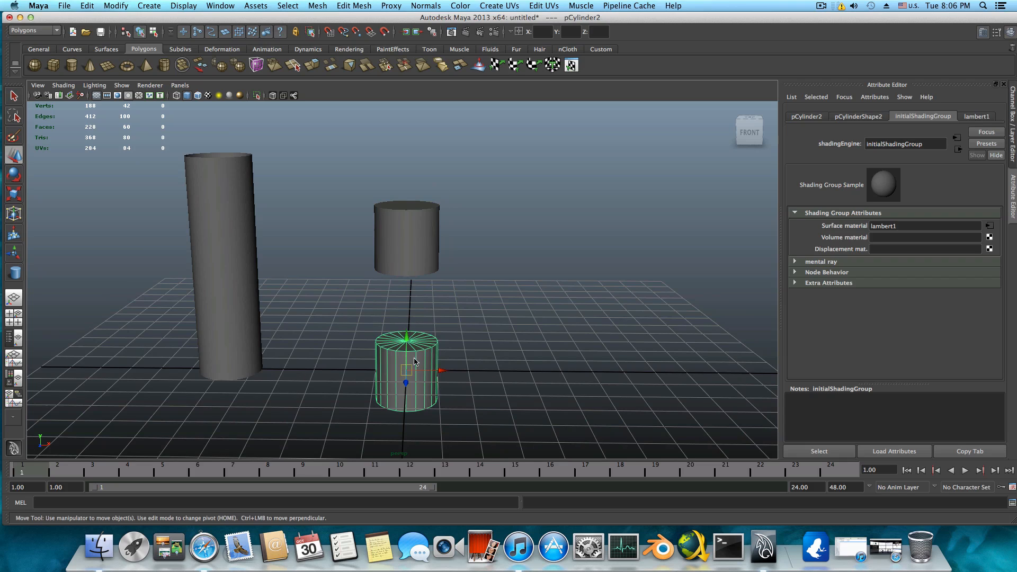
# - Turn construction history back on and delete both polygon cylinders
pyautogui.moveTo(362, 206); pyautogui.dragTo(443, 369)
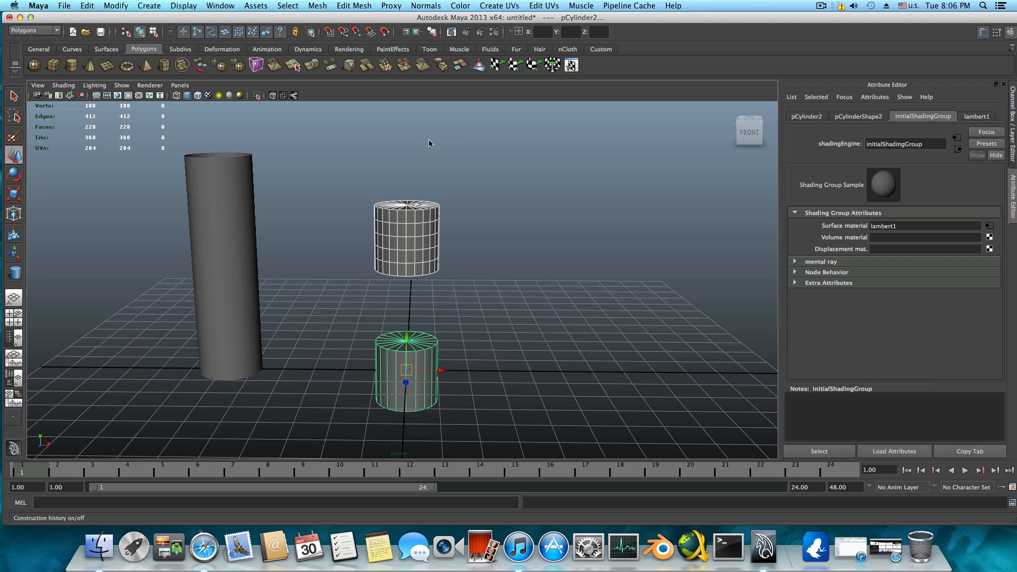
pyautogui.click(433, 32)
pyautogui.click(399, 51)
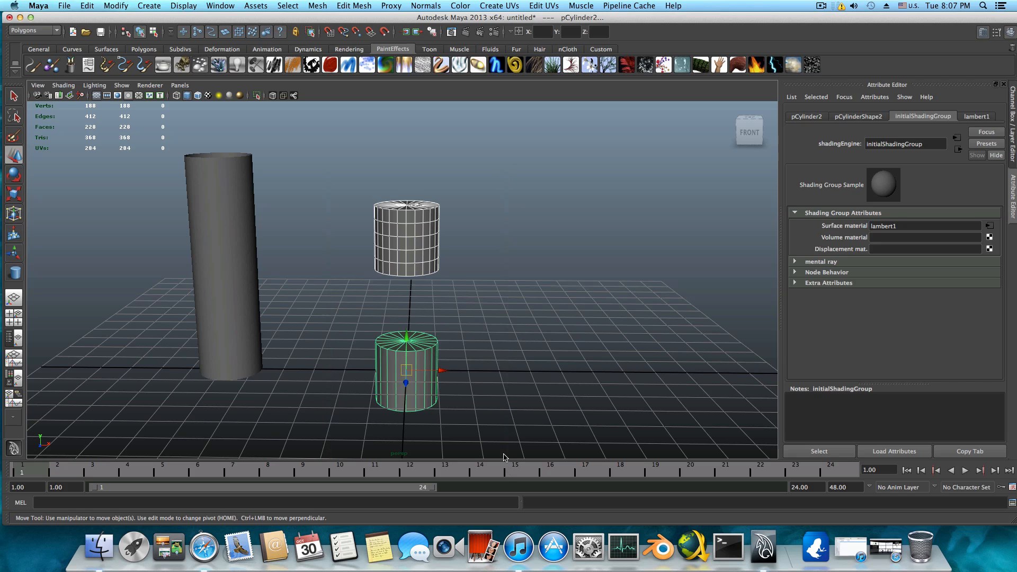
pyautogui.press('Delete')
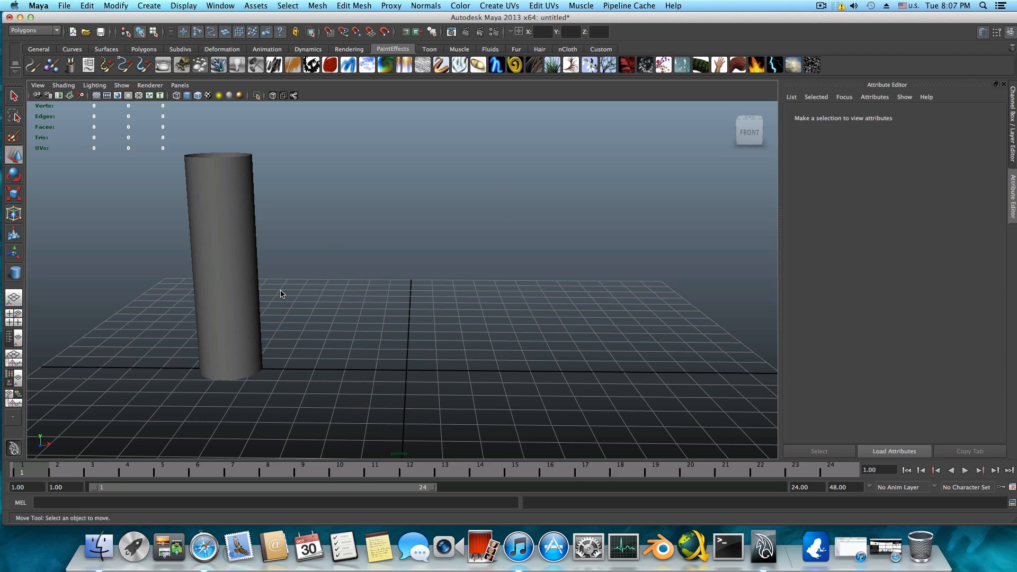
# - Move the tall NURBS cylinder back to the grid's centre and open its cylinder history settings
pyautogui.click(237, 266)
pyautogui.moveTo(257, 268); pyautogui.dragTo(439, 310)
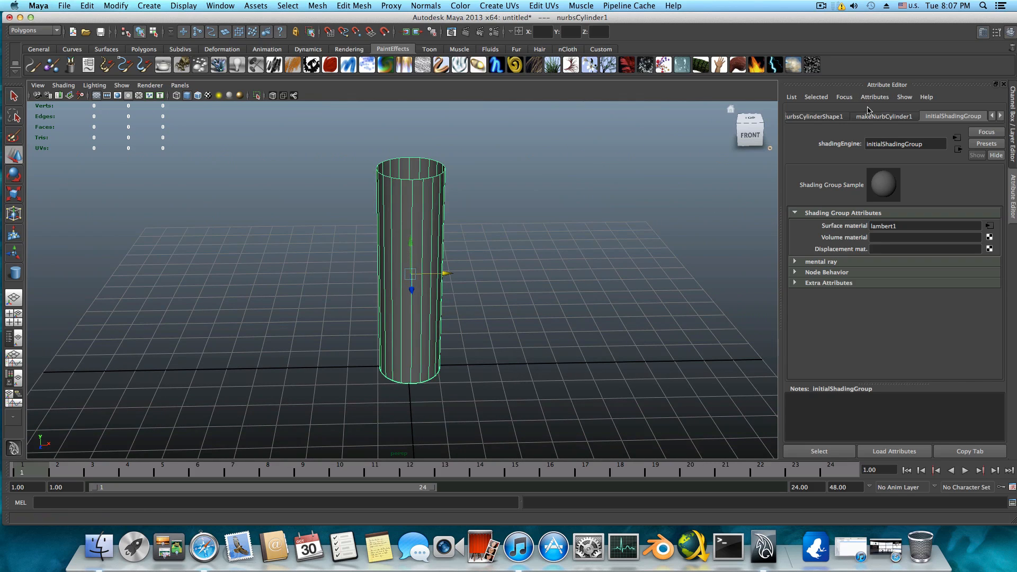
pyautogui.click(882, 117)
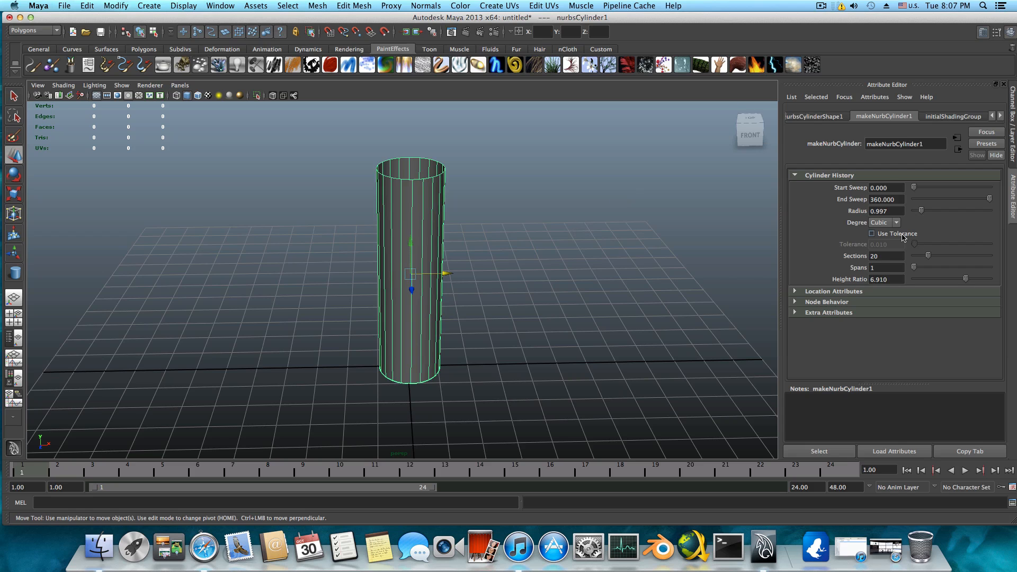
pyautogui.keyDown('alt'); pyautogui.moveTo(566, 255); pyautogui.dragTo(527, 275, button='middle'); pyautogui.keyUp('alt')
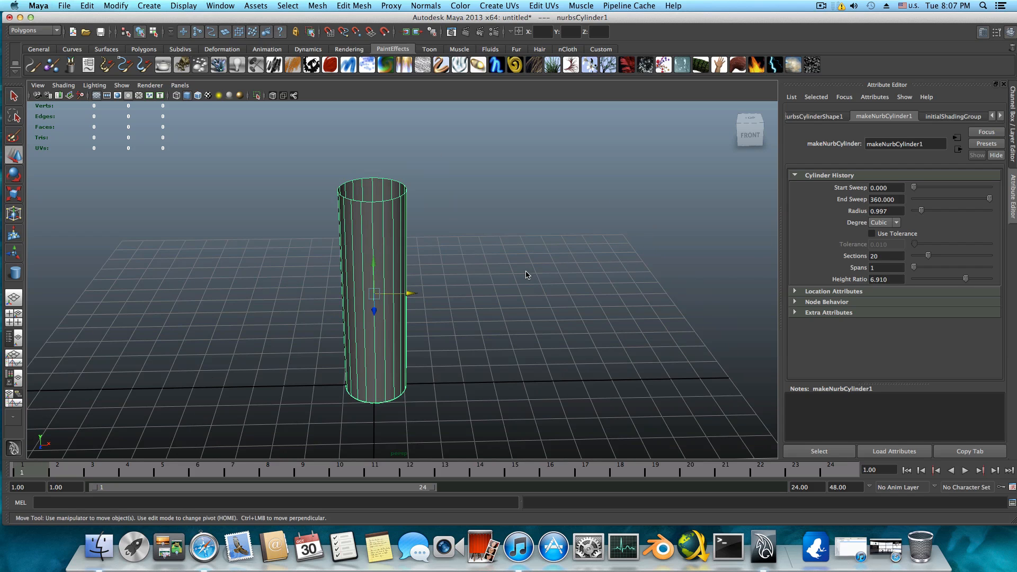
# - Set the NURBS cylinder's sections to 33 and spans to 5 in its construction history
pyautogui.keyDown('alt'); pyautogui.moveTo(448, 255); pyautogui.dragTo(488, 276, button='middle'); pyautogui.keyUp('alt')
pyautogui.keyDown('alt'); pyautogui.moveTo(488, 276); pyautogui.dragTo(488, 271); pyautogui.keyUp('alt')
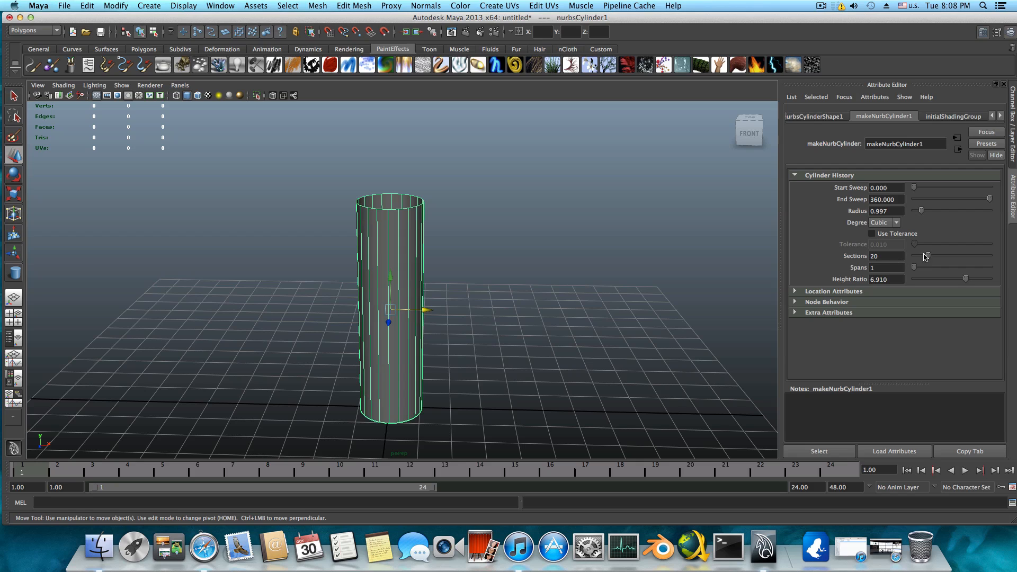
pyautogui.moveTo(930, 257); pyautogui.dragTo(920, 267)
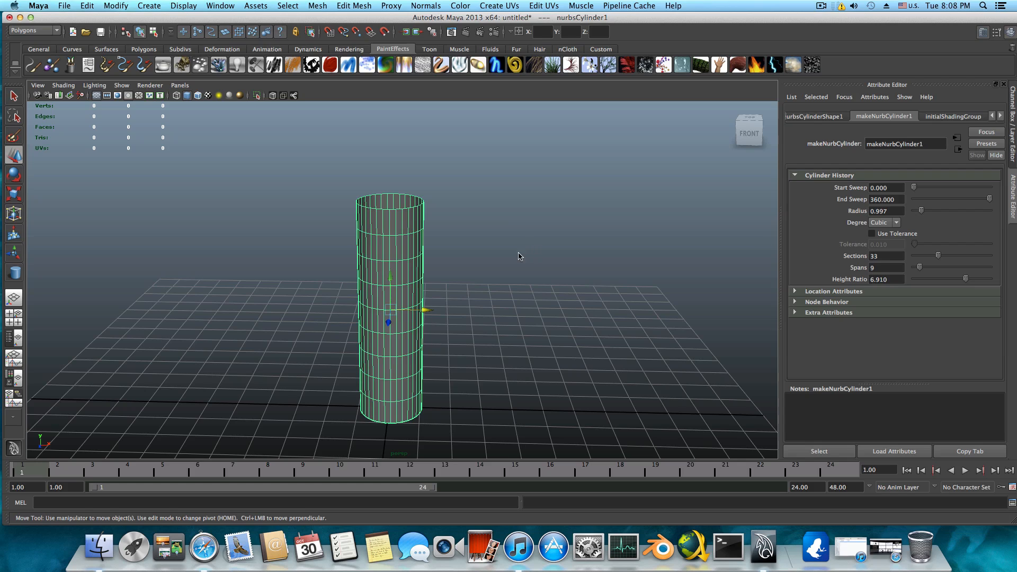
pyautogui.moveTo(920, 268); pyautogui.dragTo(918, 271)
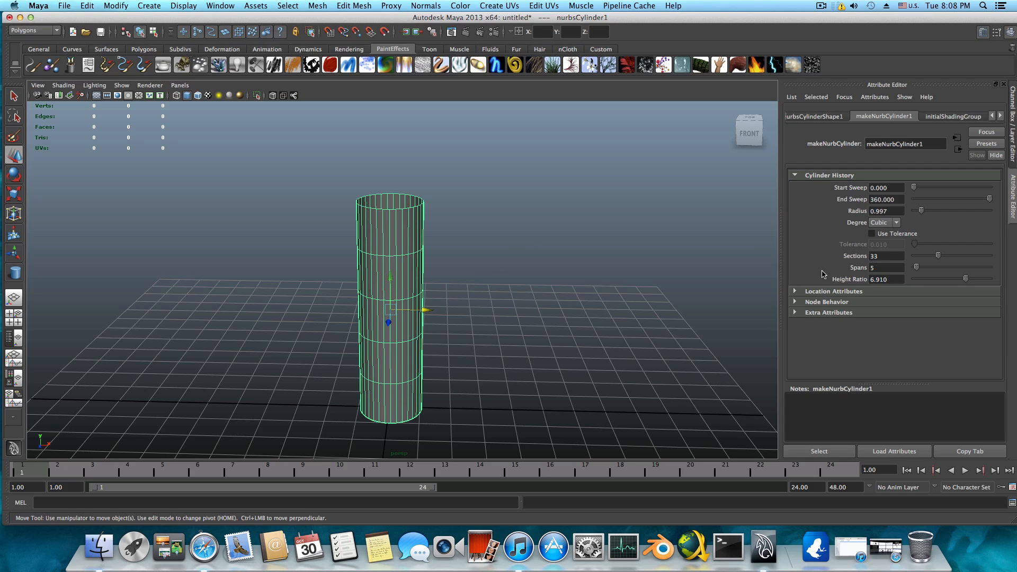
# - Scale the cylinder down uniformly to about 0.12 and stretch it along Y into a long thin wire
pyautogui.click(14, 194)
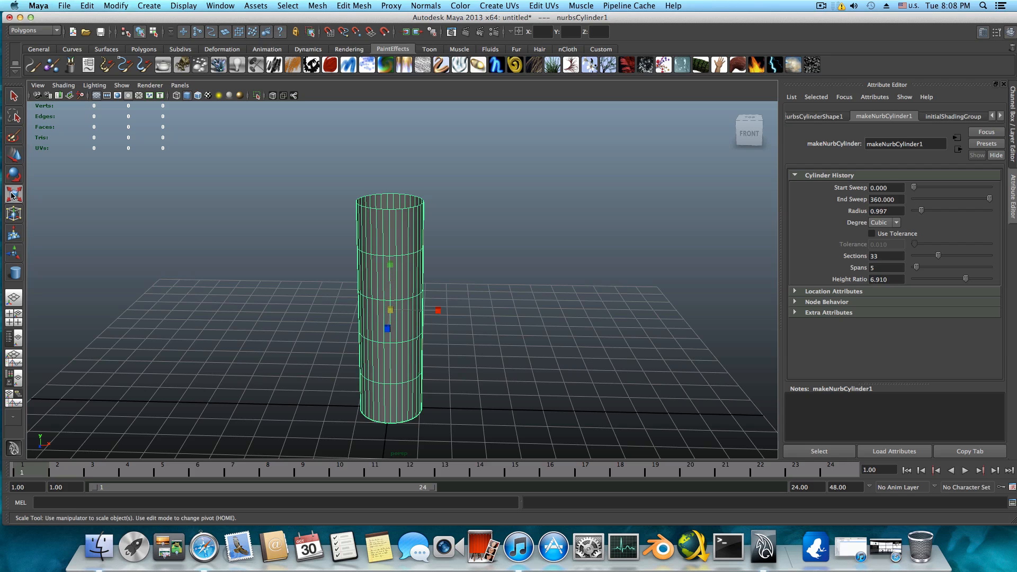
pyautogui.moveTo(392, 308); pyautogui.dragTo(288, 357)
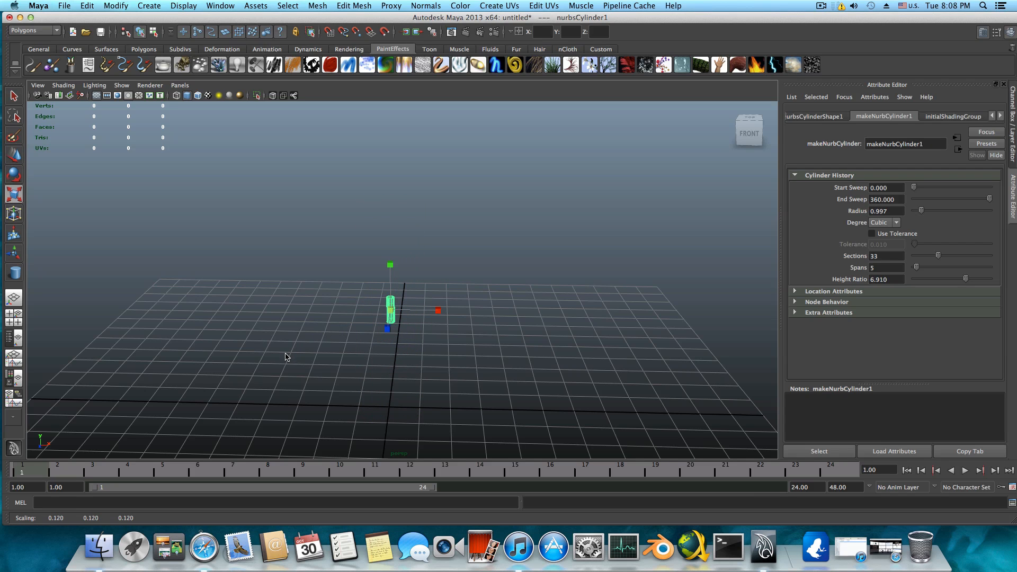
pyautogui.keyDown('alt'); pyautogui.moveTo(371, 352); pyautogui.dragTo(375, 336); pyautogui.keyUp('alt')
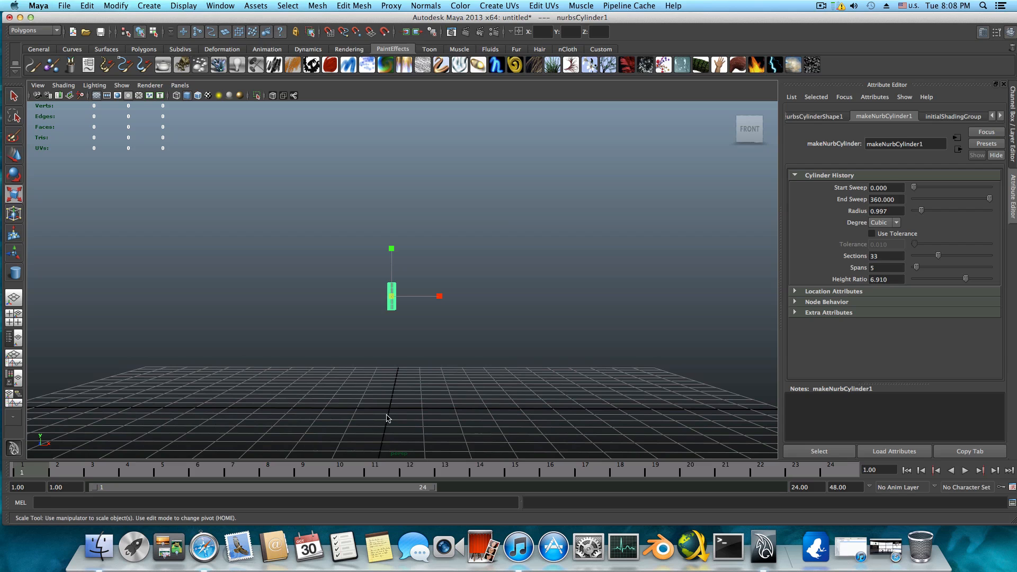
pyautogui.moveTo(391, 415)
pyautogui.keyDown('alt'); pyautogui.mouseDown()
pyautogui.moveTo(409, 427)
pyautogui.moveTo(411, 409)
pyautogui.moveTo(387, 412)
pyautogui.mouseUp(); pyautogui.keyUp('alt')
pyautogui.moveTo(392, 270); pyautogui.dragTo(392, 159)
pyautogui.keyDown('alt'); pyautogui.moveTo(452, 350); pyautogui.dragTo(466, 370); pyautogui.keyUp('alt')
# - In top view, move the thin cylinder along X to about -0.99 and centre it on the grid's X axis line
pyautogui.press('w')
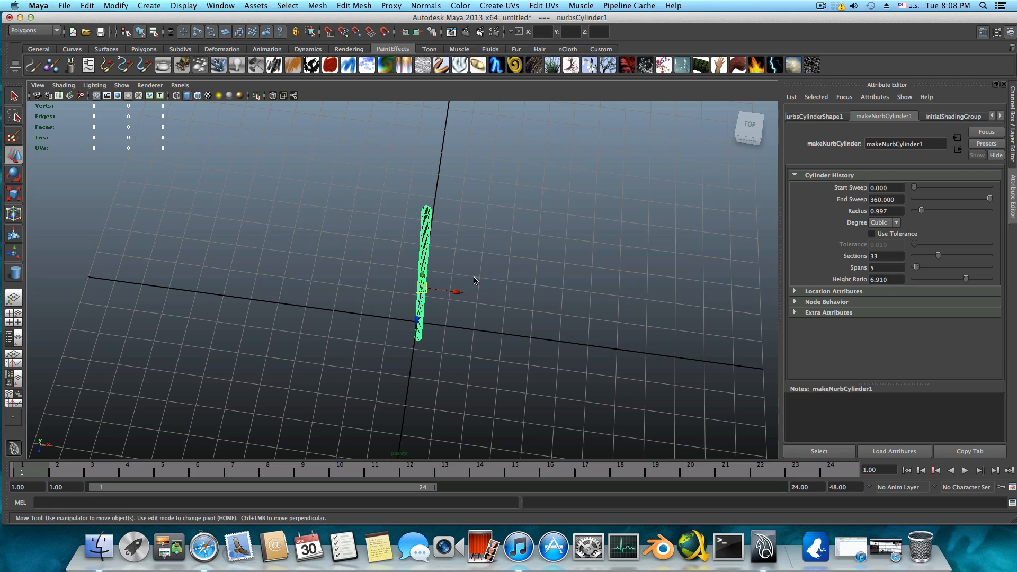
pyautogui.moveTo(454, 291); pyautogui.dragTo(457, 293)
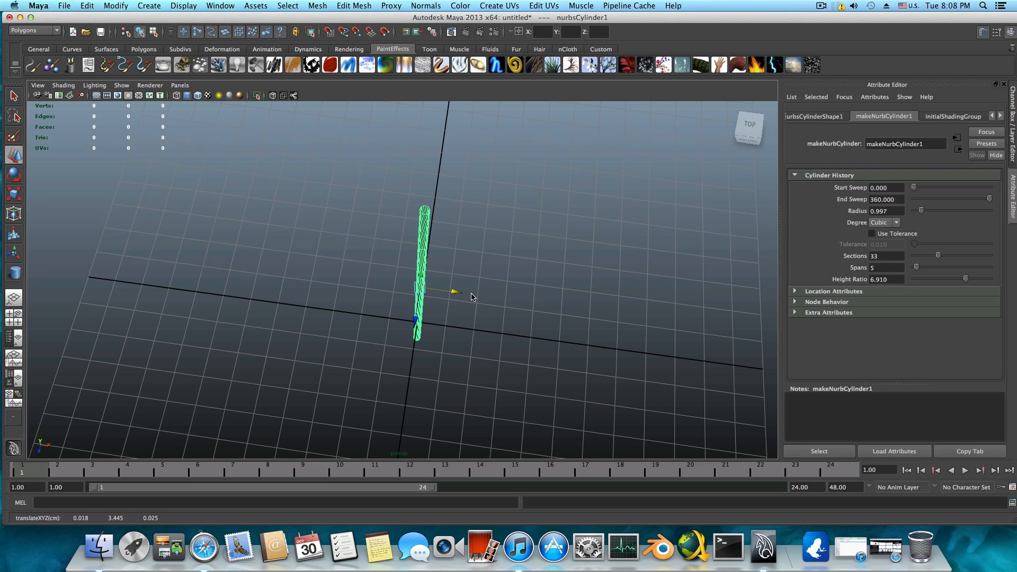
pyautogui.click(752, 125)
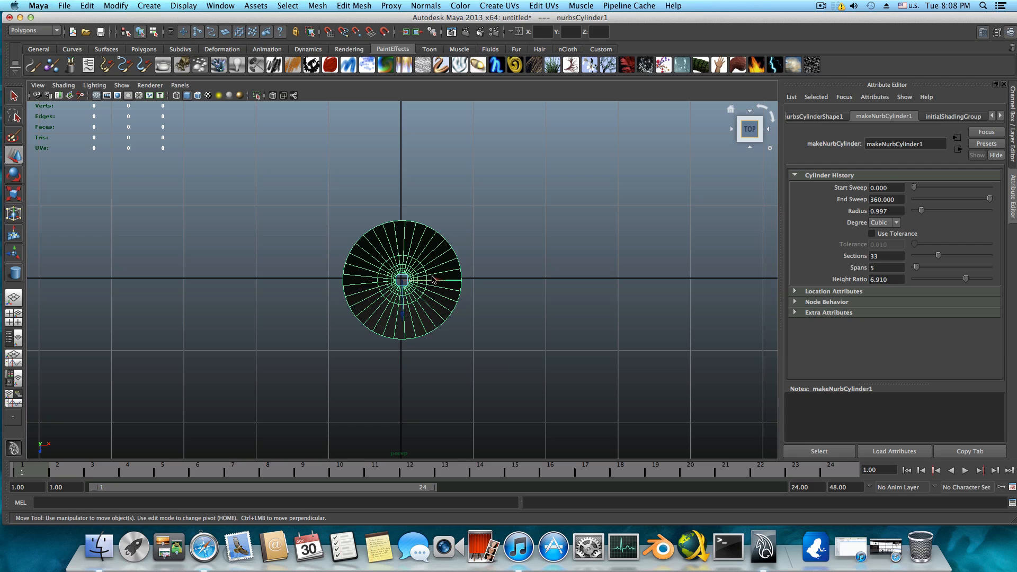
pyautogui.scroll(-5, 438, 280)
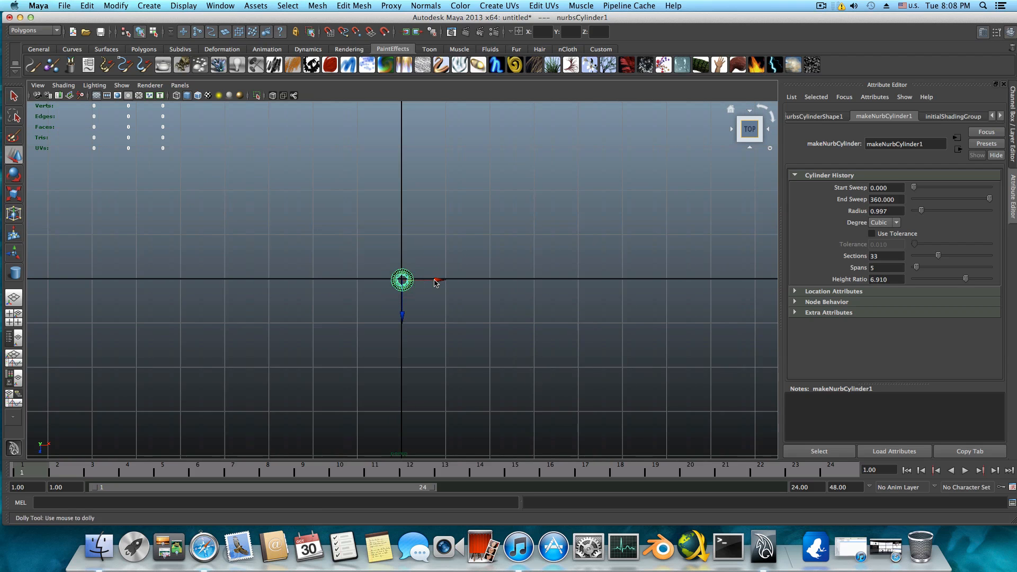
pyautogui.scroll(5, 424, 285)
pyautogui.scroll(-5, 424, 286)
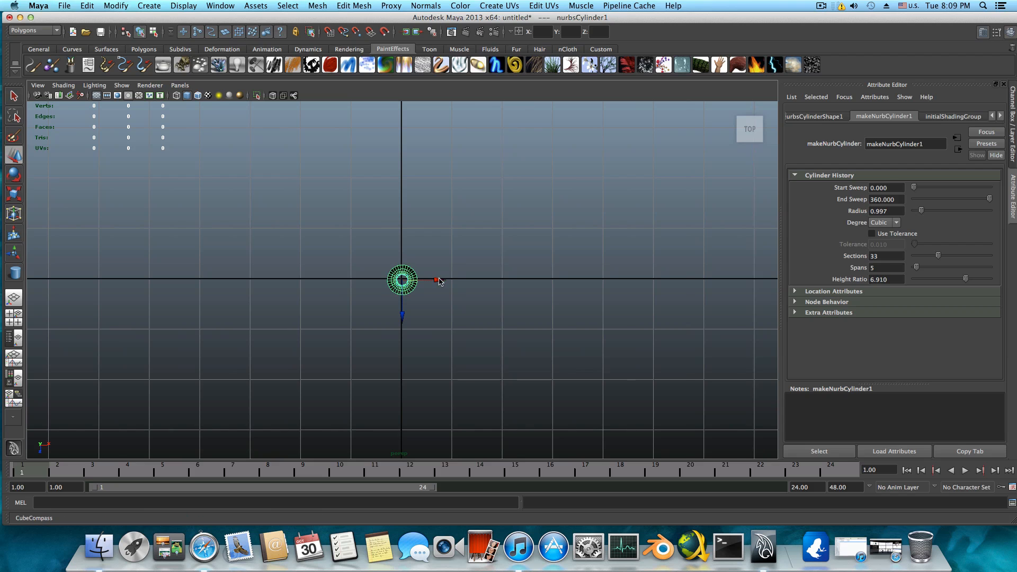
pyautogui.moveTo(437, 280); pyautogui.dragTo(375, 283)
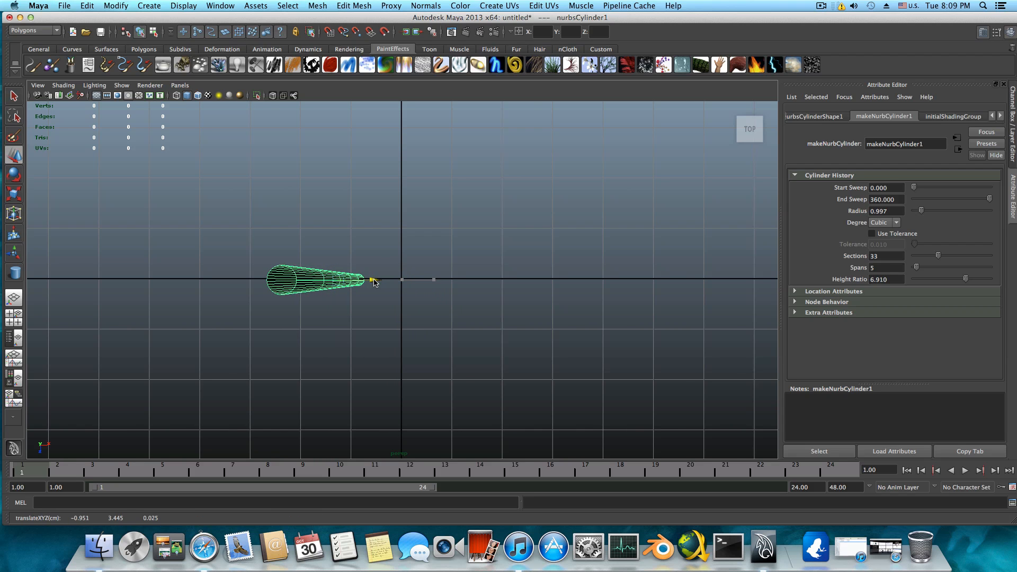
pyautogui.click(751, 130)
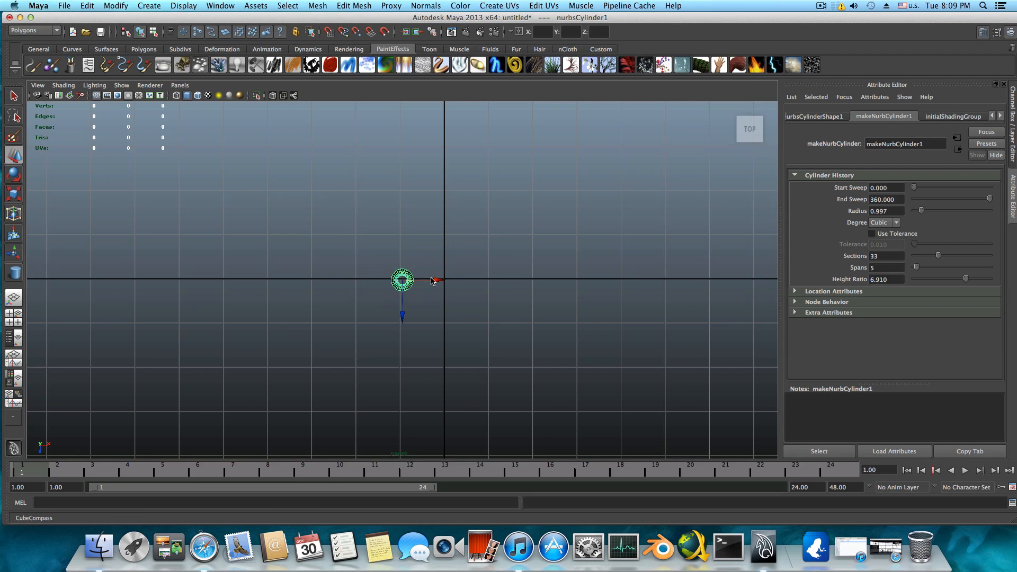
pyautogui.moveTo(434, 281); pyautogui.dragTo(434, 282)
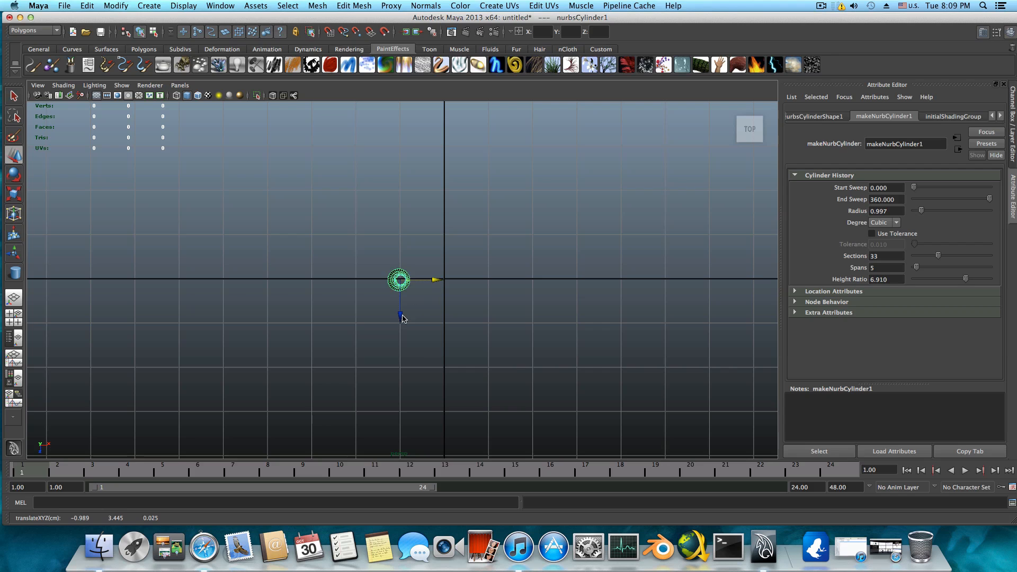
pyautogui.moveTo(400, 316); pyautogui.dragTo(401, 314)
# - Enter pivot editing and move the cylinder's pivot off its body to near the grid's centre
pyautogui.keyDown('alt'); pyautogui.moveTo(482, 286); pyautogui.dragTo(461, 291); pyautogui.keyUp('alt')
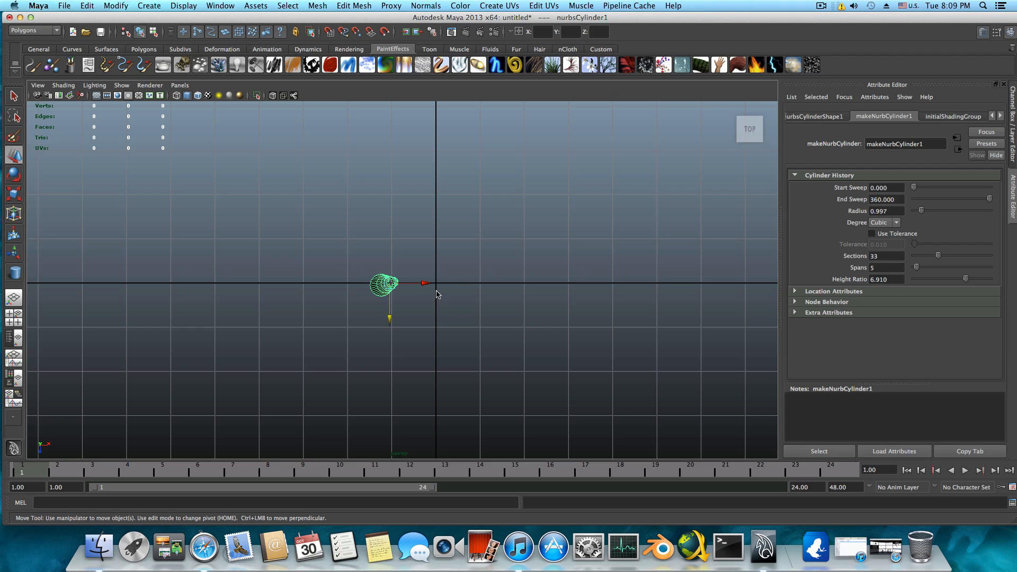
pyautogui.moveTo(439, 295)
pyautogui.keyDown('alt'); pyautogui.mouseDown()
pyautogui.moveTo(430, 347)
pyautogui.moveTo(432, 308)
pyautogui.mouseUp(); pyautogui.keyUp('alt')
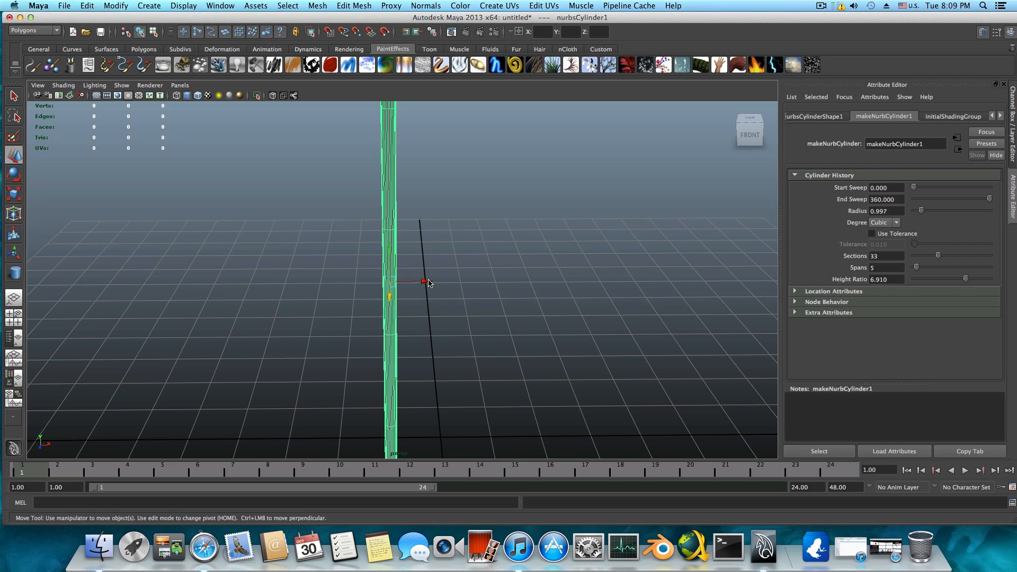
pyautogui.press('Home')
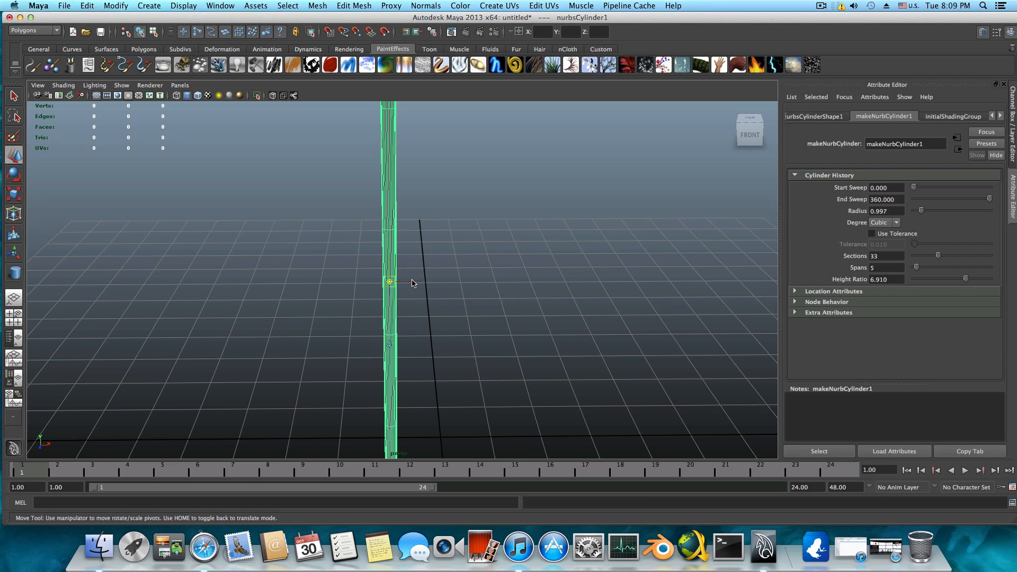
pyautogui.moveTo(414, 282); pyautogui.dragTo(459, 283)
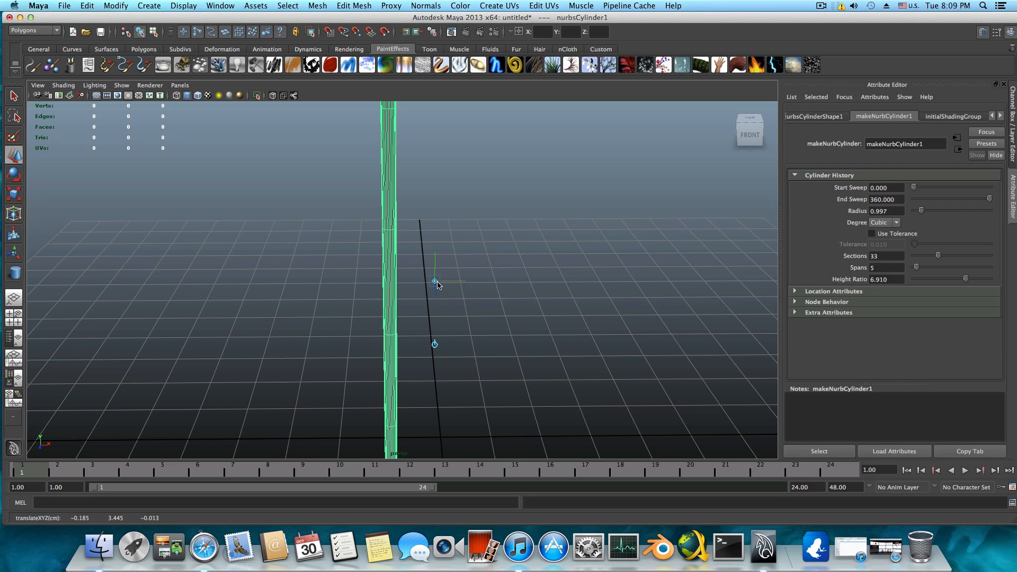
pyautogui.click(755, 118)
pyautogui.click(755, 117)
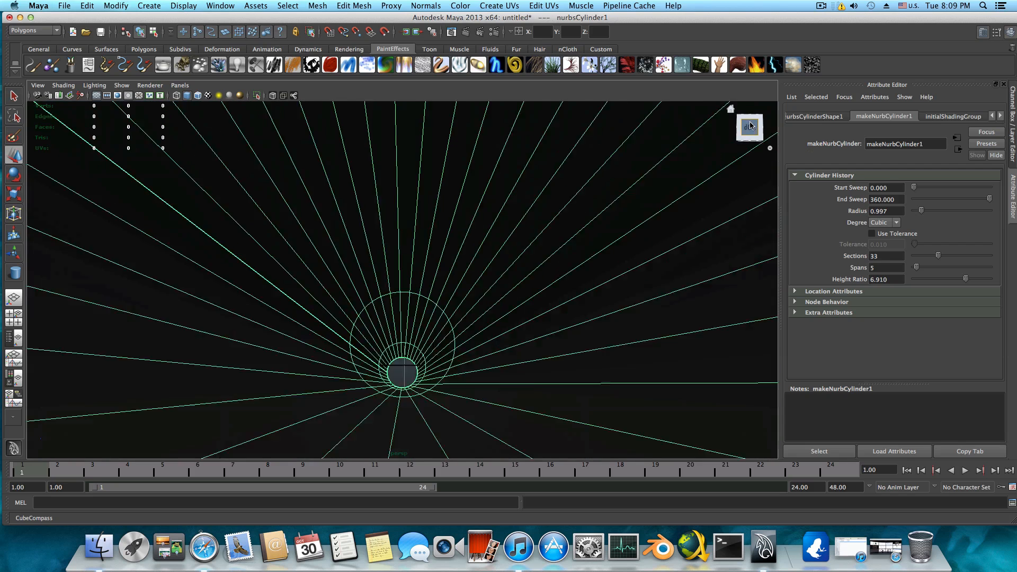
pyautogui.scroll(-10, 538, 340)
pyautogui.keyDown('alt'); pyautogui.moveTo(426, 310); pyautogui.dragTo(482, 314, button='middle'); pyautogui.keyUp('alt')
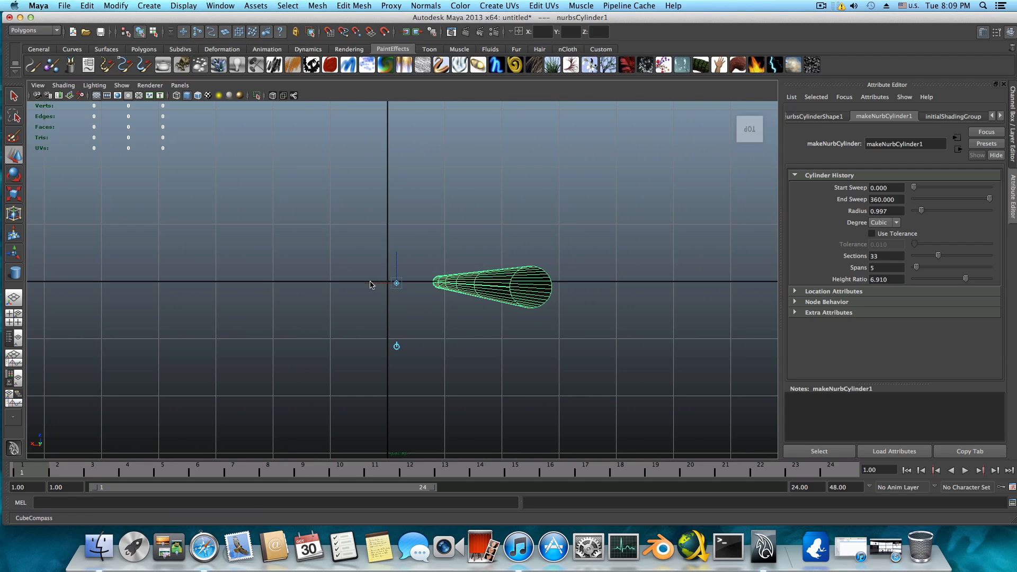
pyautogui.moveTo(379, 284); pyautogui.dragTo(437, 233)
# - Align the pivot with the grid's vertical centre line in front view at about X 0, and finish pivot editing
pyautogui.press('space')
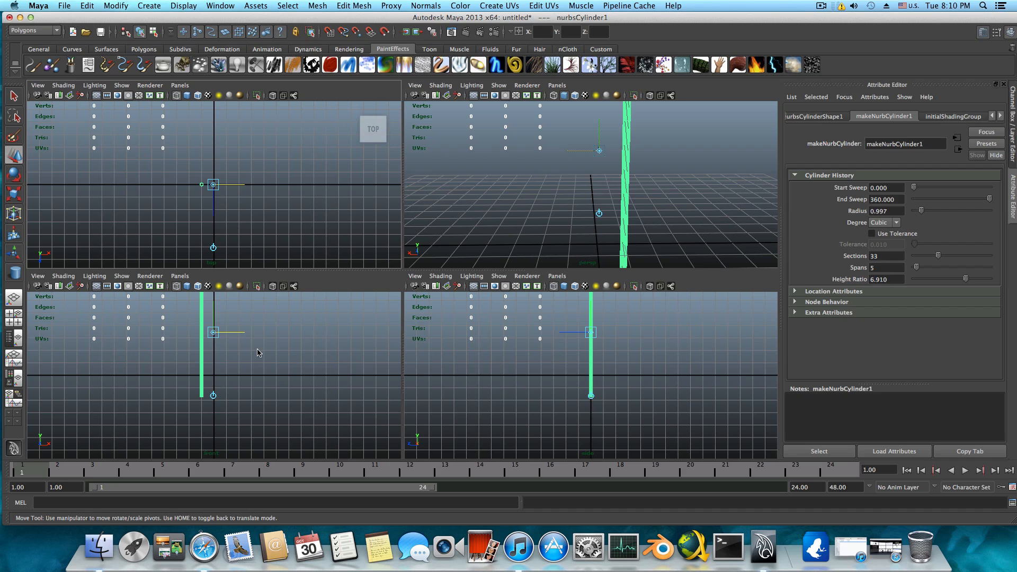
pyautogui.press('space')
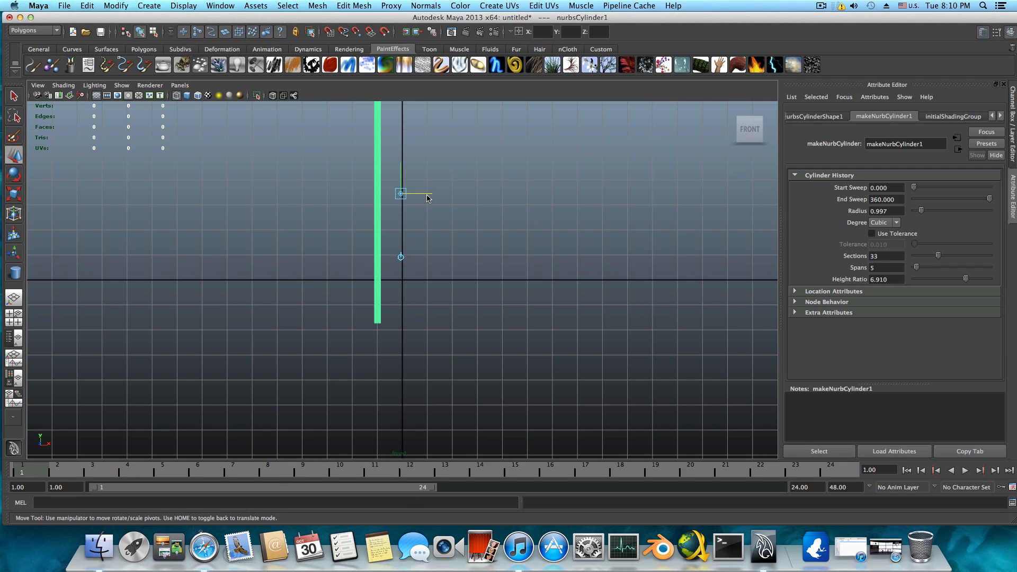
pyautogui.moveTo(428, 196); pyautogui.dragTo(426, 196)
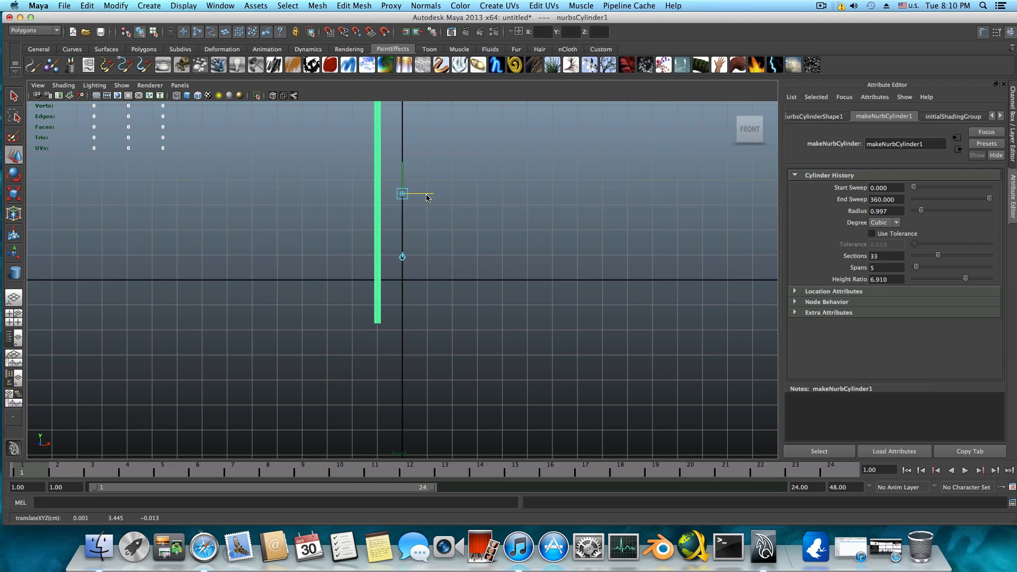
pyautogui.press('space')
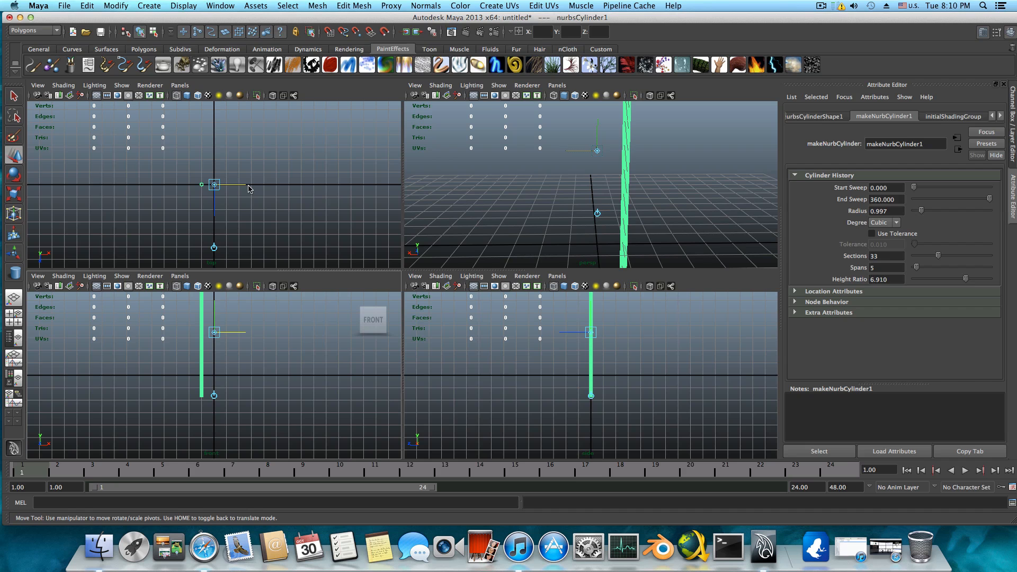
pyautogui.press('space')
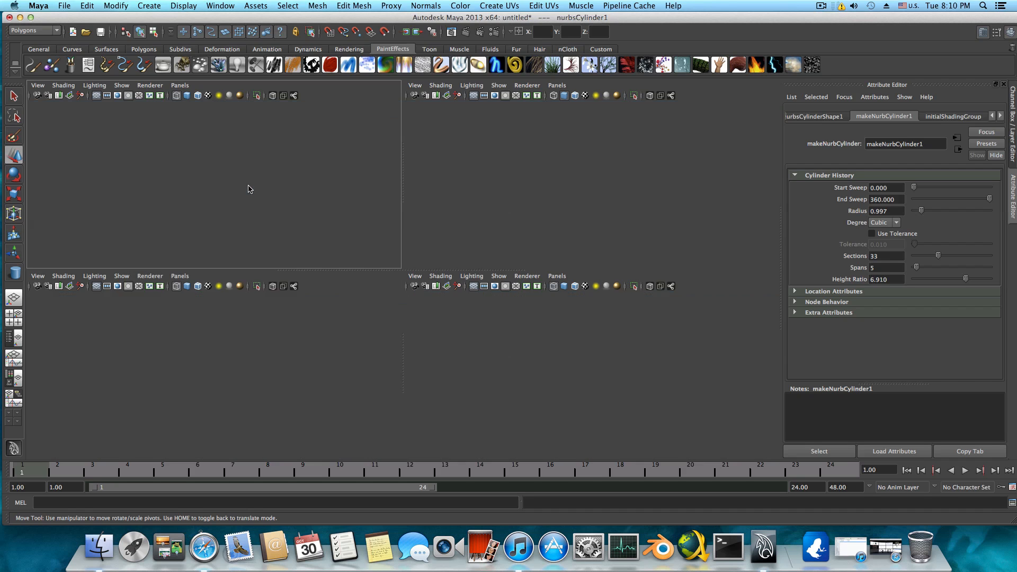
pyautogui.press('space')
pyautogui.press('space')
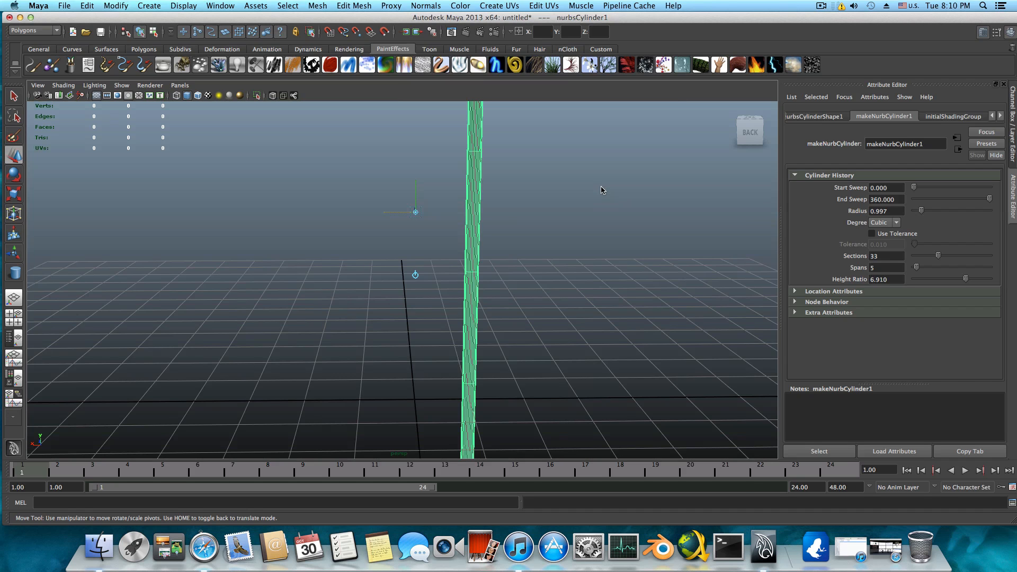
pyautogui.keyDown('alt'); pyautogui.moveTo(356, 302); pyautogui.dragTo(545, 283); pyautogui.keyUp('alt')
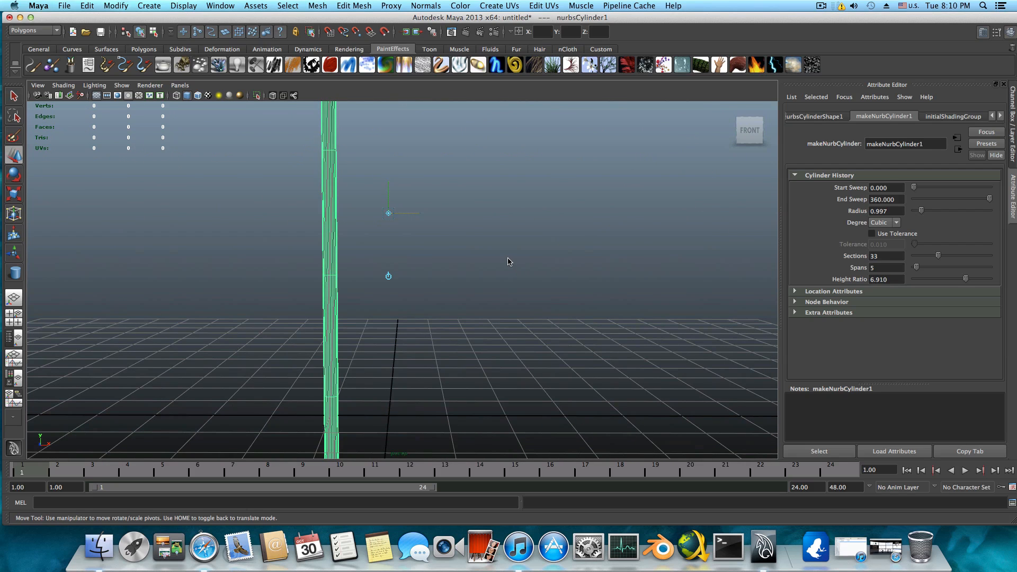
pyautogui.press('Home')
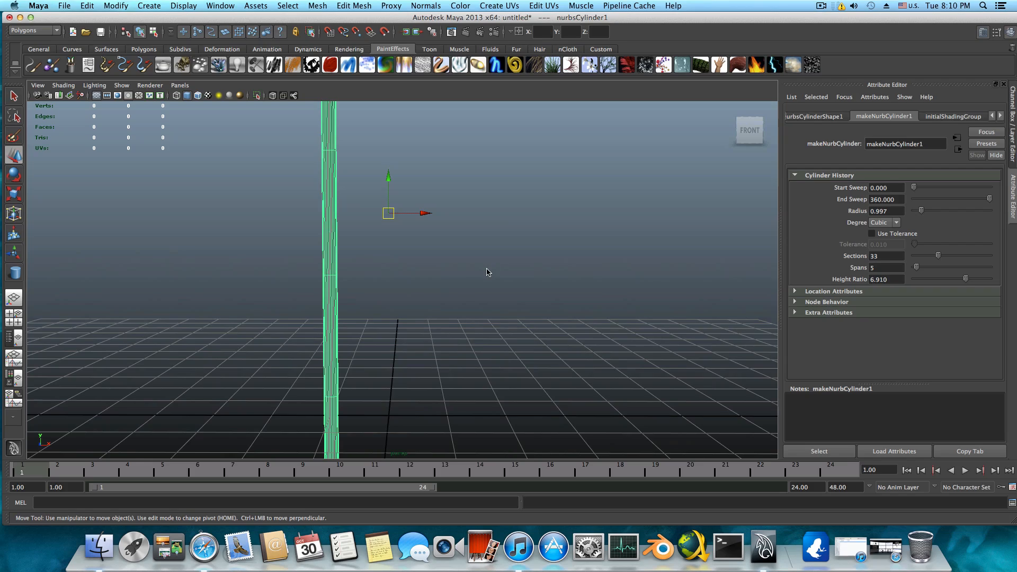
# - Scale the cylinder down uniformly about its offset pivot and stretch it taller along Y
pyautogui.keyDown('alt'); pyautogui.moveTo(487, 273); pyautogui.dragTo(416, 294); pyautogui.keyUp('alt')
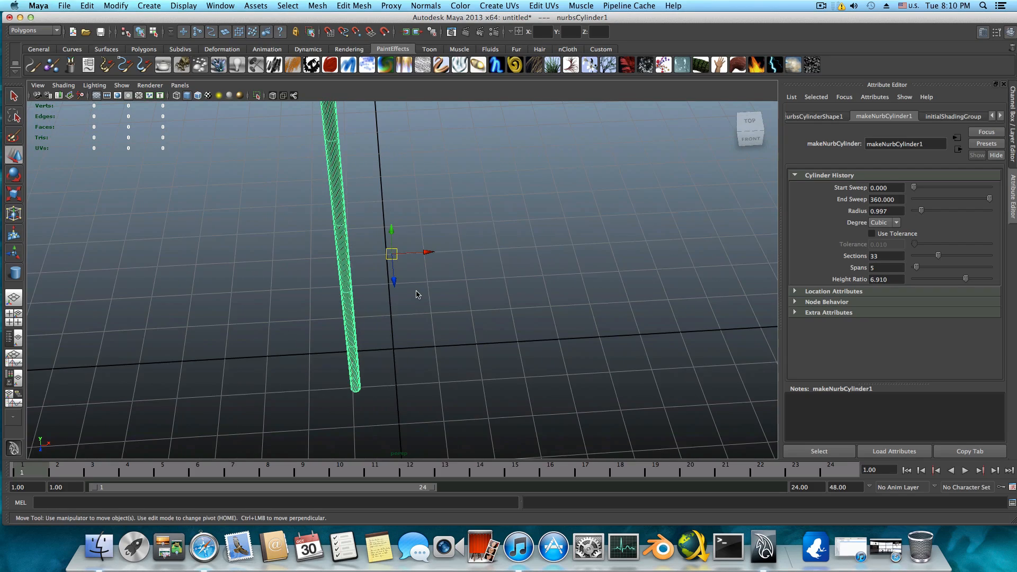
pyautogui.click(14, 194)
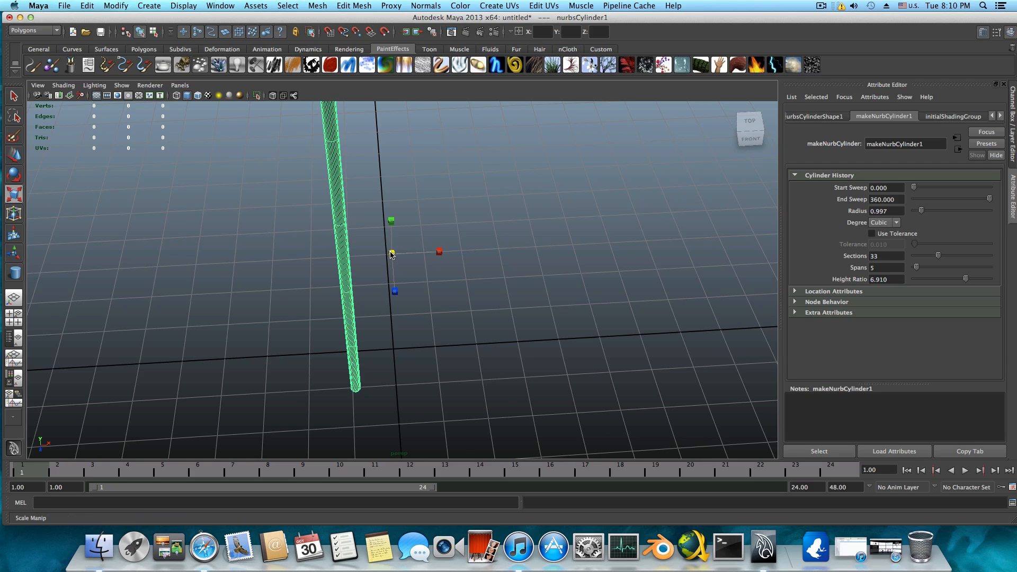
pyautogui.moveTo(392, 253); pyautogui.dragTo(227, 317)
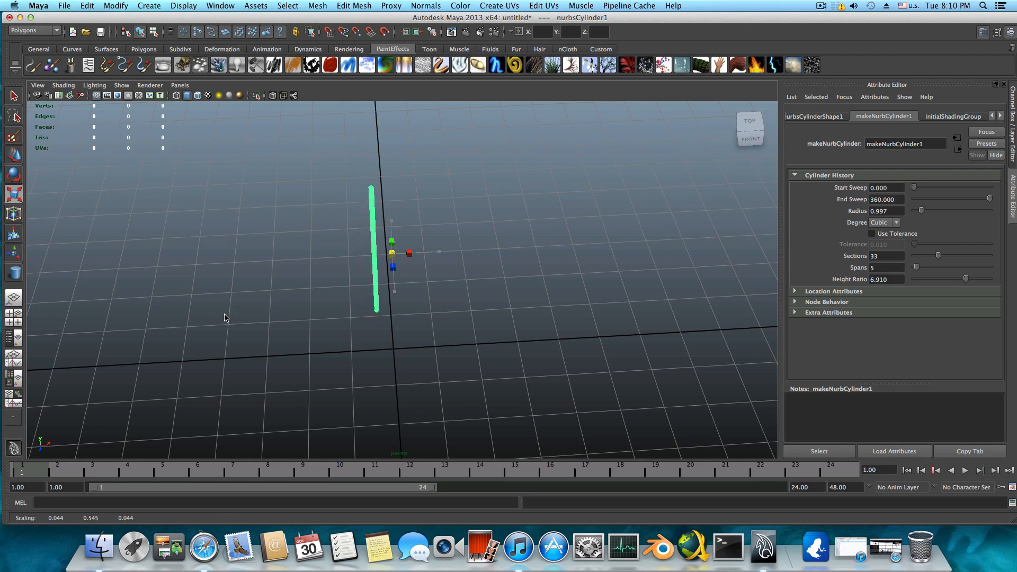
pyautogui.moveTo(390, 220); pyautogui.dragTo(393, 170)
pyautogui.scroll(-3, 429, 233)
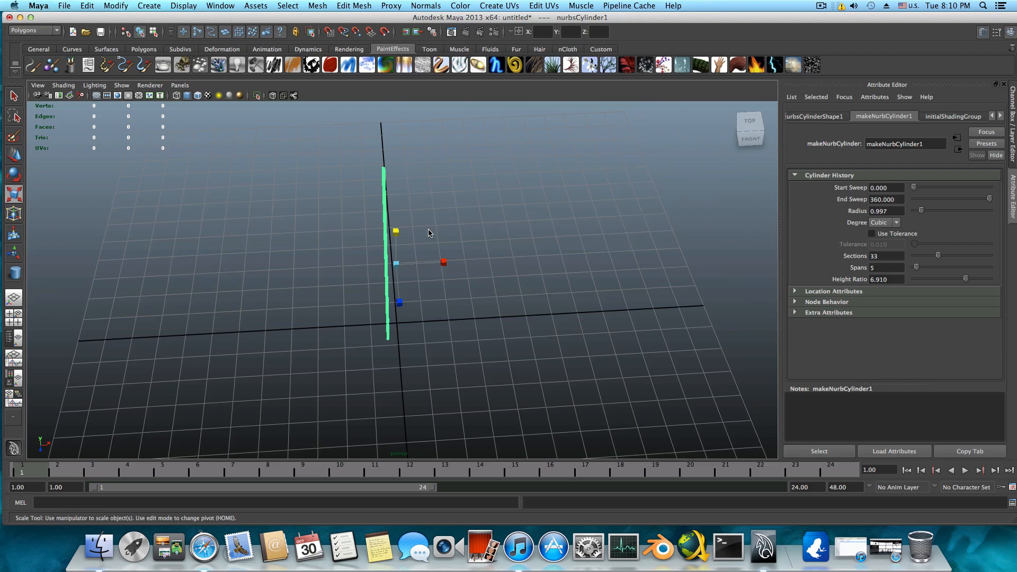
pyautogui.keyDown('alt'); pyautogui.moveTo(430, 236); pyautogui.dragTo(422, 207); pyautogui.keyUp('alt')
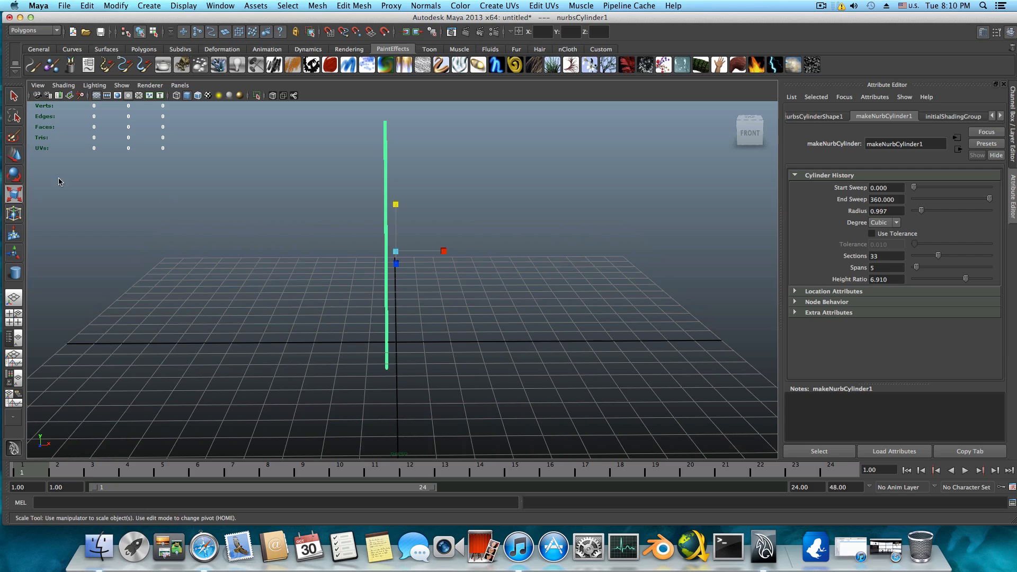
# - Move the thin cylinder away from the centre to about X -0.655 and return its pivot to the grid's centre line
pyautogui.click(14, 155)
pyautogui.moveTo(424, 251); pyautogui.dragTo(414, 254)
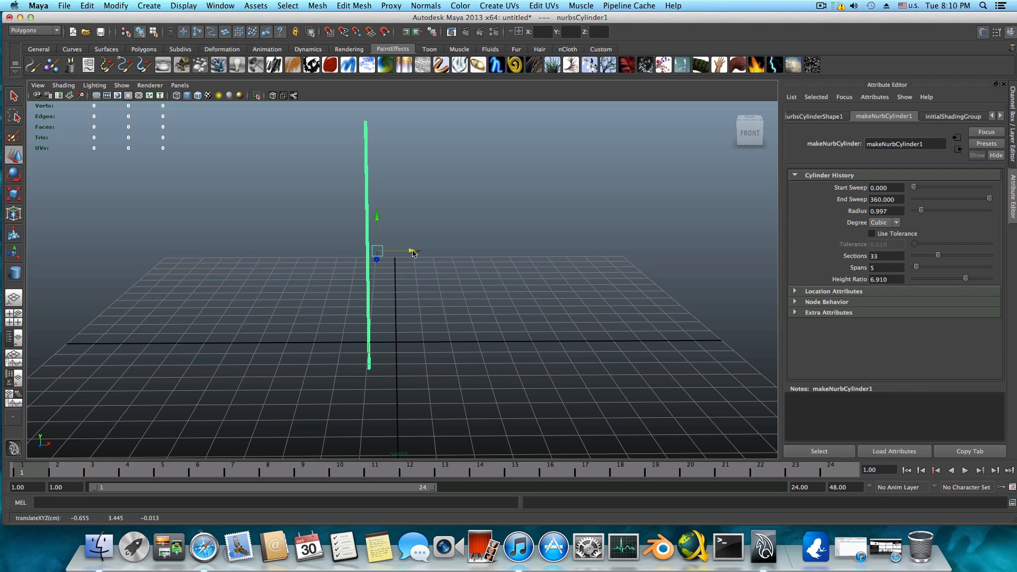
pyautogui.moveTo(413, 253); pyautogui.dragTo(415, 252)
pyautogui.press('w')
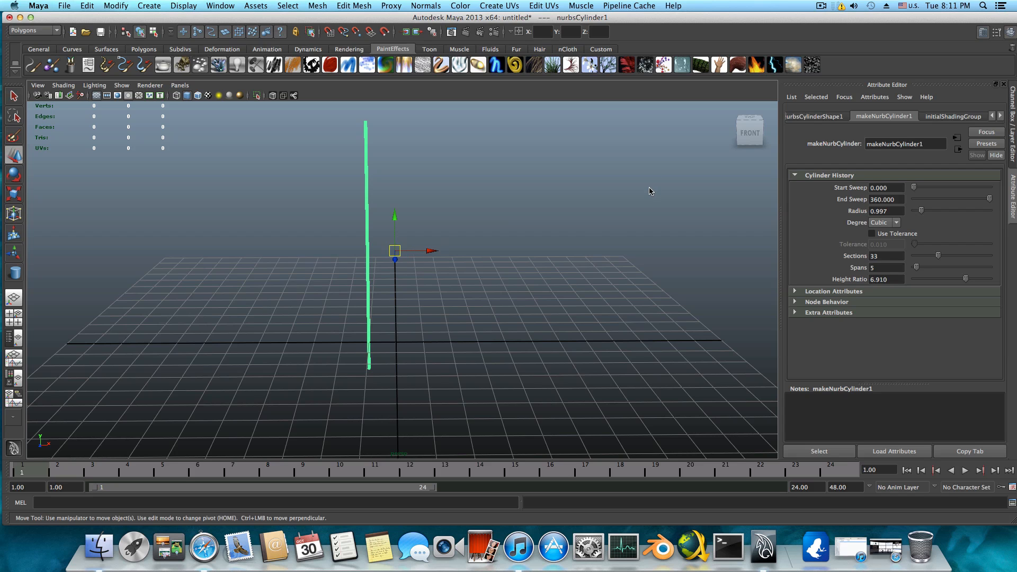
# - Fine-tune the cylinder's pivot along X in front view onto the grid's vertical centre line and reselect the cylinder
pyautogui.click(750, 118)
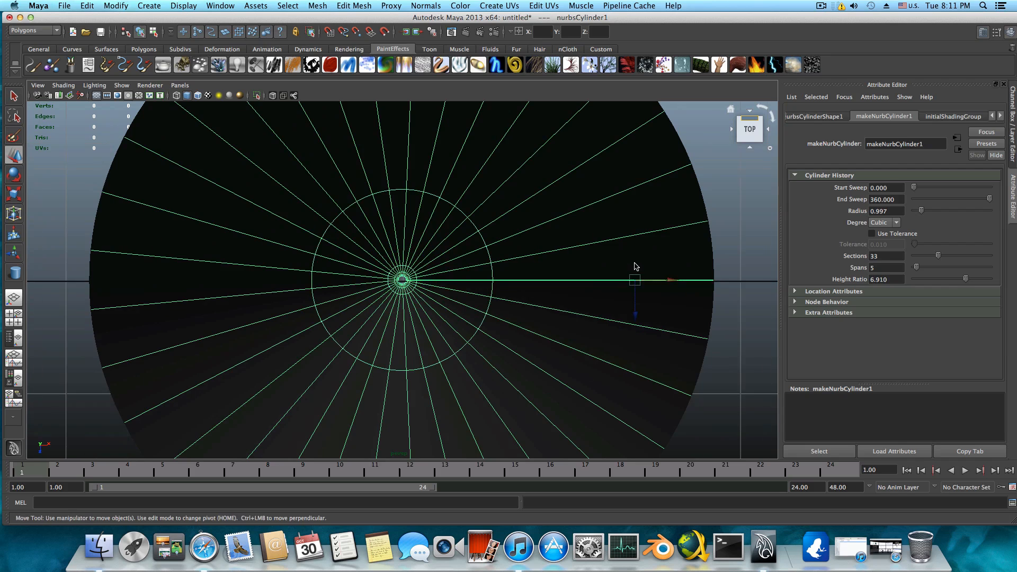
pyautogui.press('space')
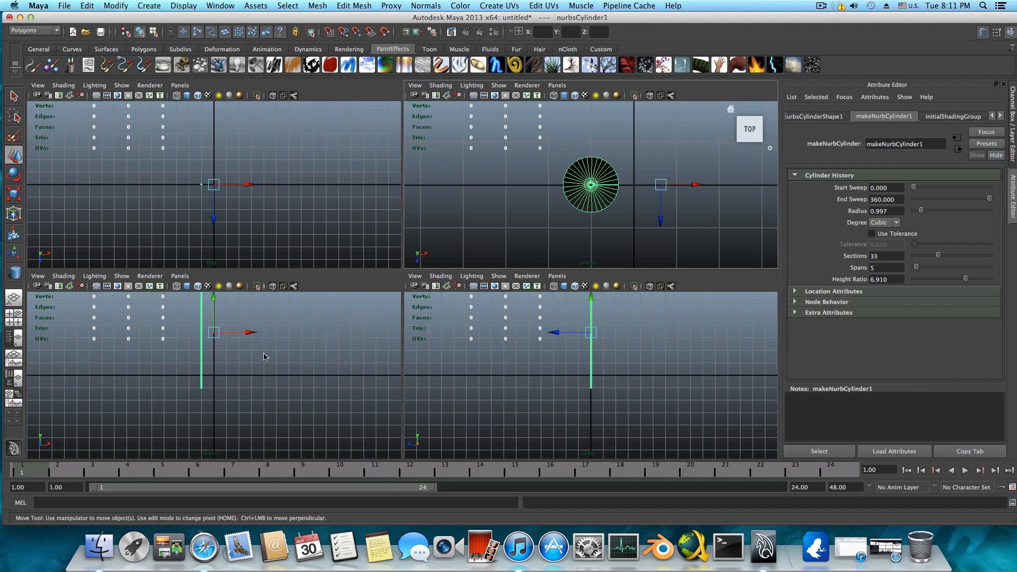
pyautogui.press('space')
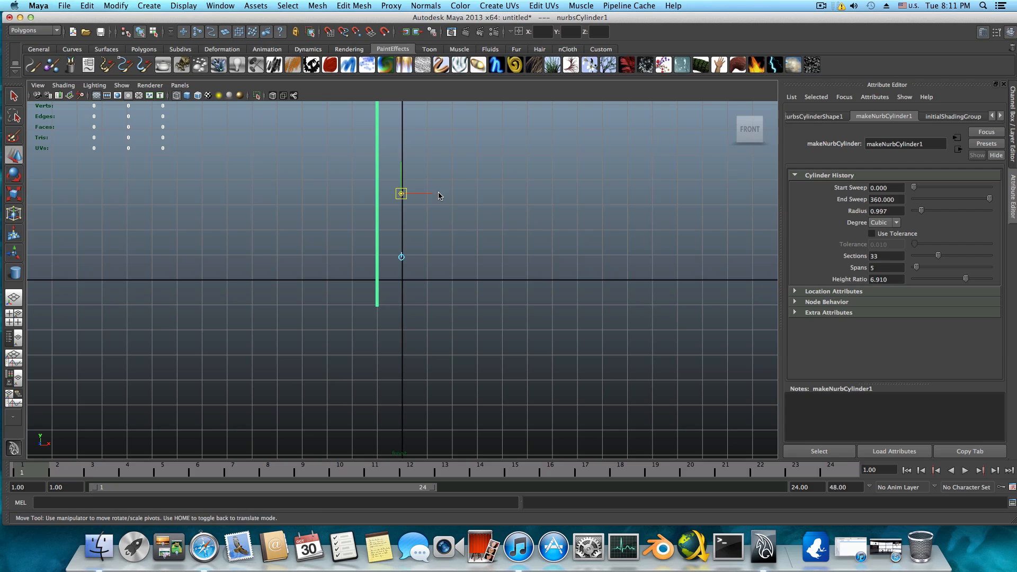
pyautogui.moveTo(432, 195); pyautogui.dragTo(426, 195)
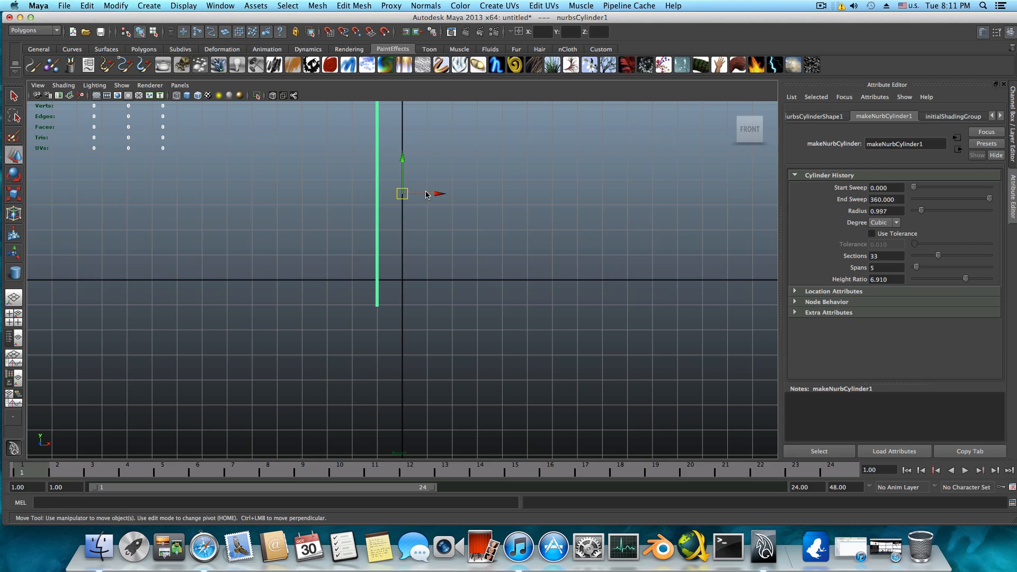
pyautogui.click(530, 209)
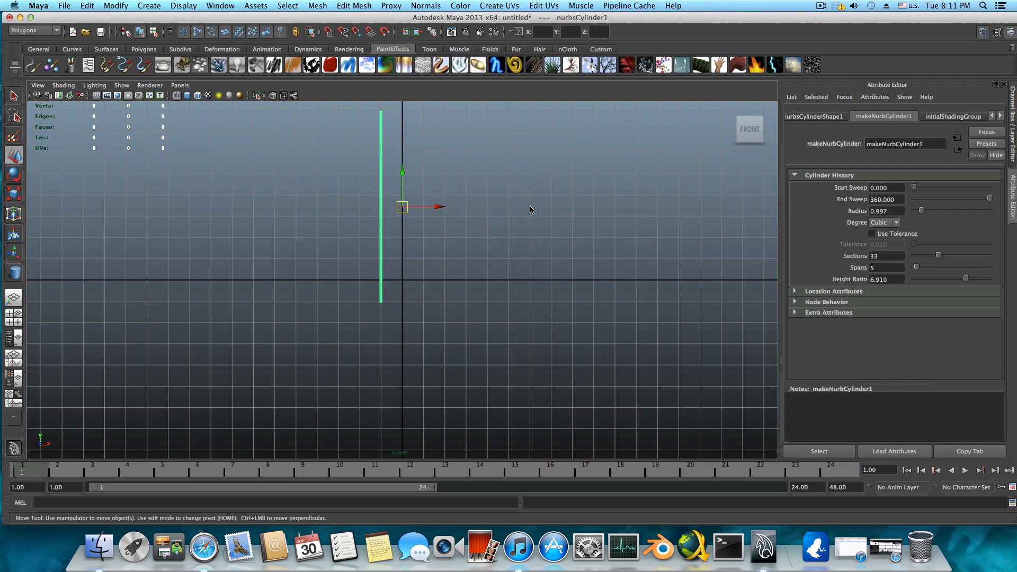
pyautogui.click(382, 209)
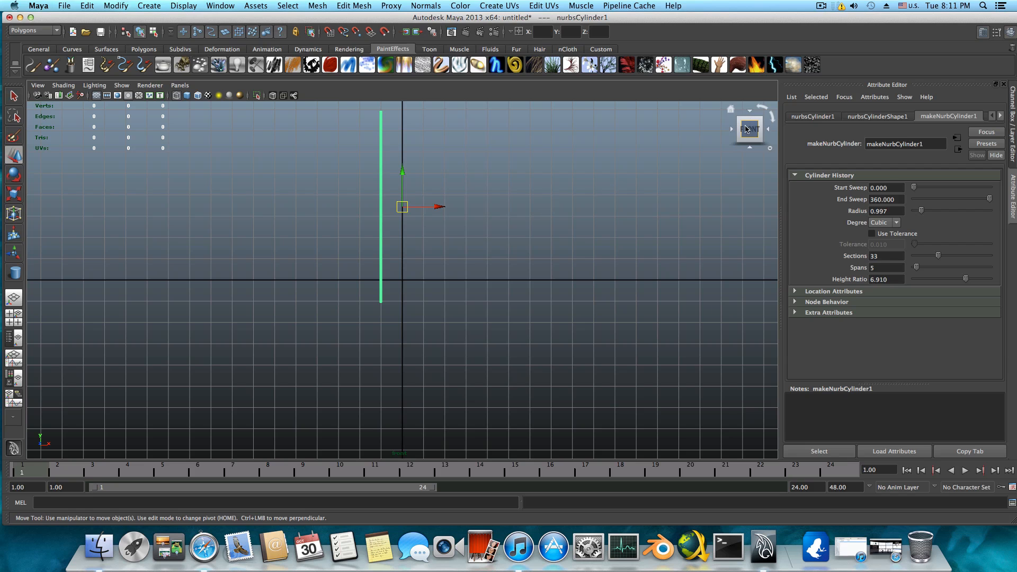
# - Open the Duplicate Special options for the cylinder and reset them to their defaults
pyautogui.press('space')
pyautogui.press('space')
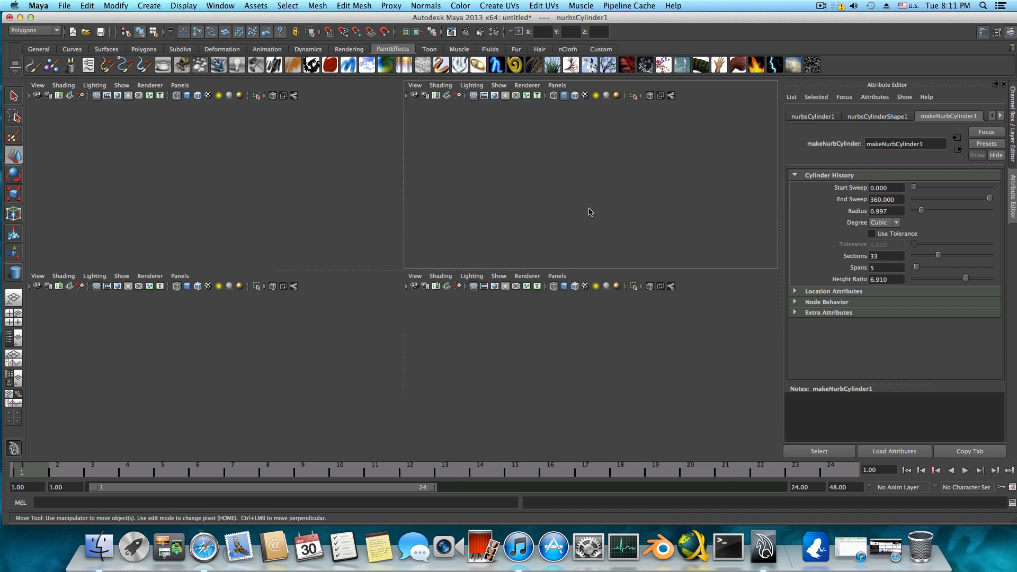
pyautogui.scroll(-5, 477, 288)
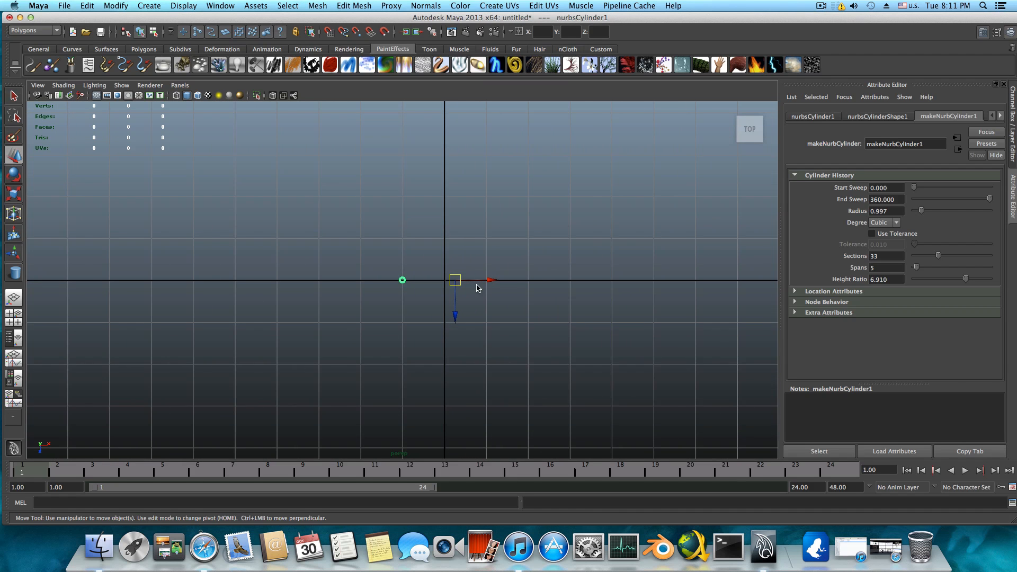
pyautogui.keyDown('alt'); pyautogui.moveTo(477, 287); pyautogui.dragTo(351, 275); pyautogui.keyUp('alt')
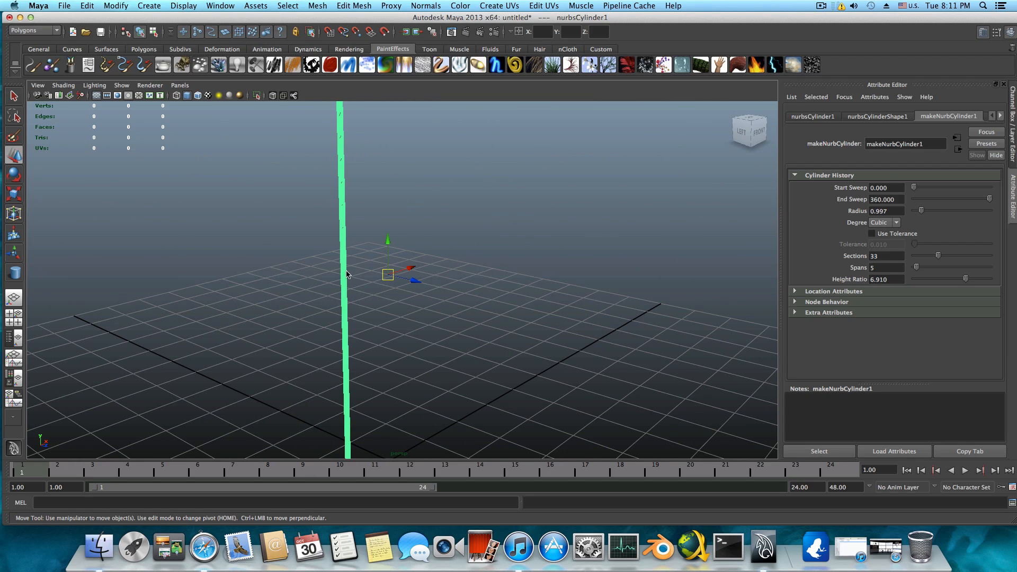
pyautogui.keyDown('alt'); pyautogui.moveTo(419, 284); pyautogui.dragTo(370, 297); pyautogui.keyUp('alt')
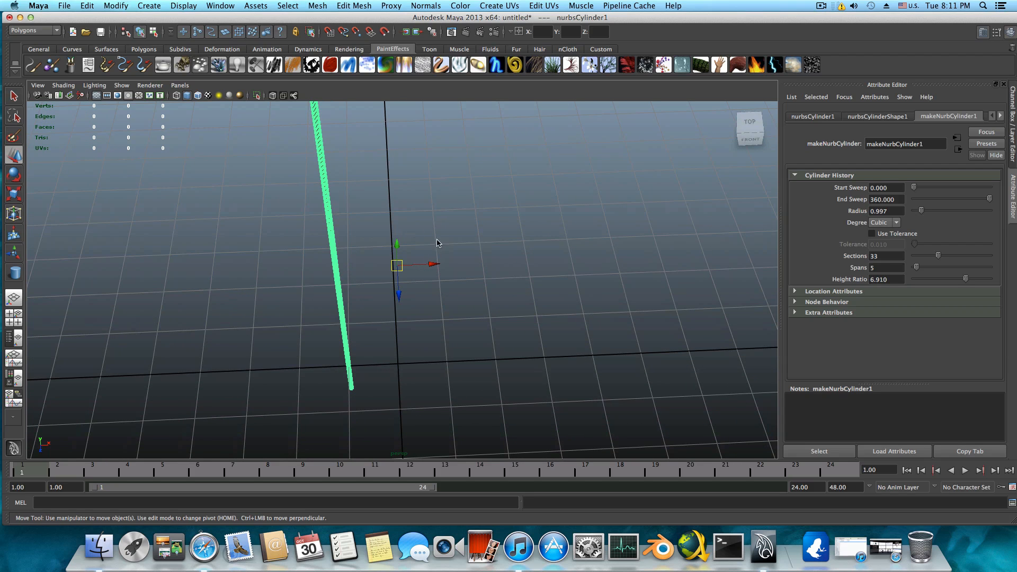
pyautogui.keyDown('alt'); pyautogui.moveTo(349, 288); pyautogui.dragTo(345, 267); pyautogui.keyUp('alt')
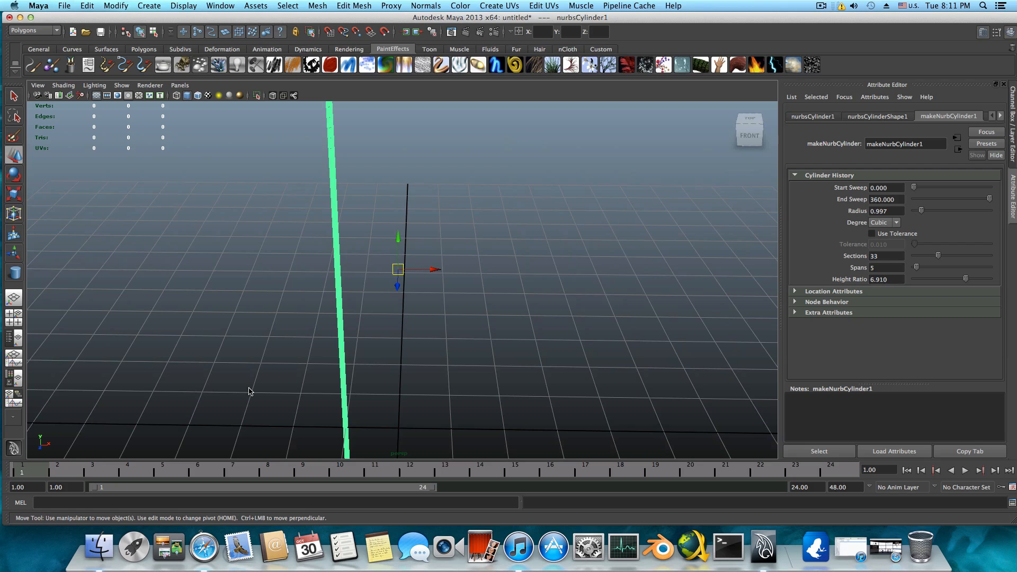
pyautogui.click(87, 6)
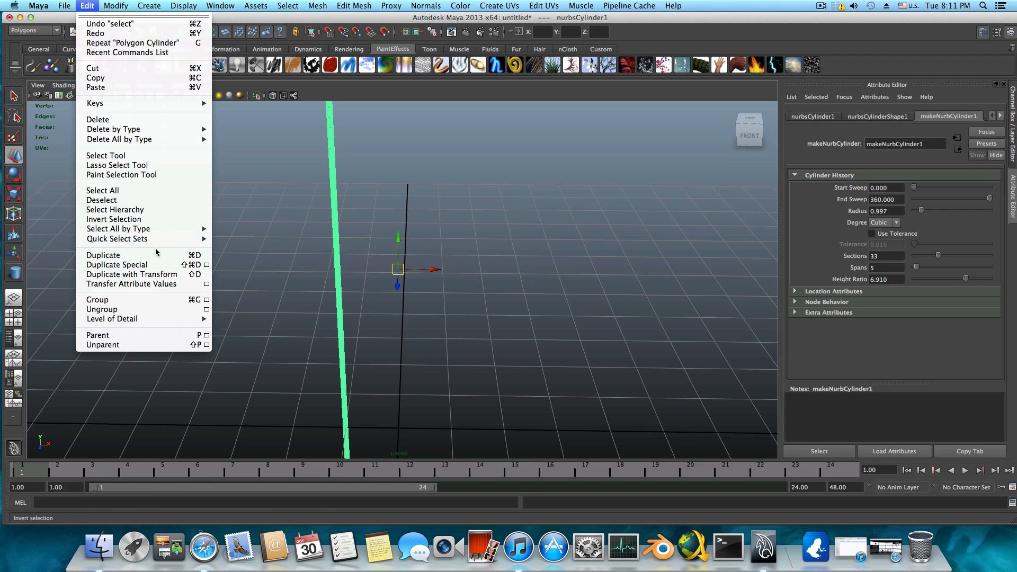
pyautogui.click(208, 266)
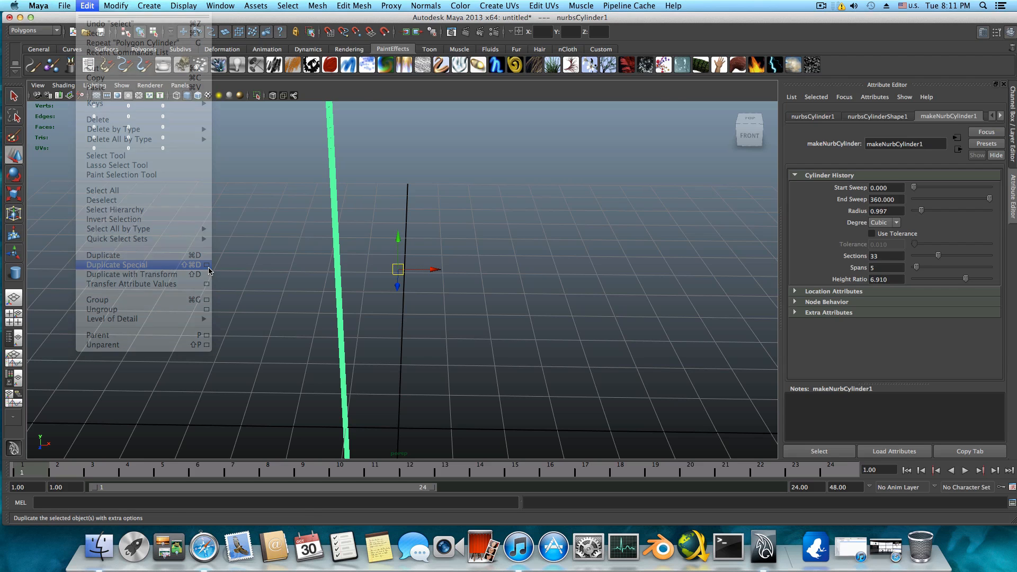
pyautogui.moveTo(505, 102); pyautogui.dragTo(620, 143)
pyautogui.click(500, 153)
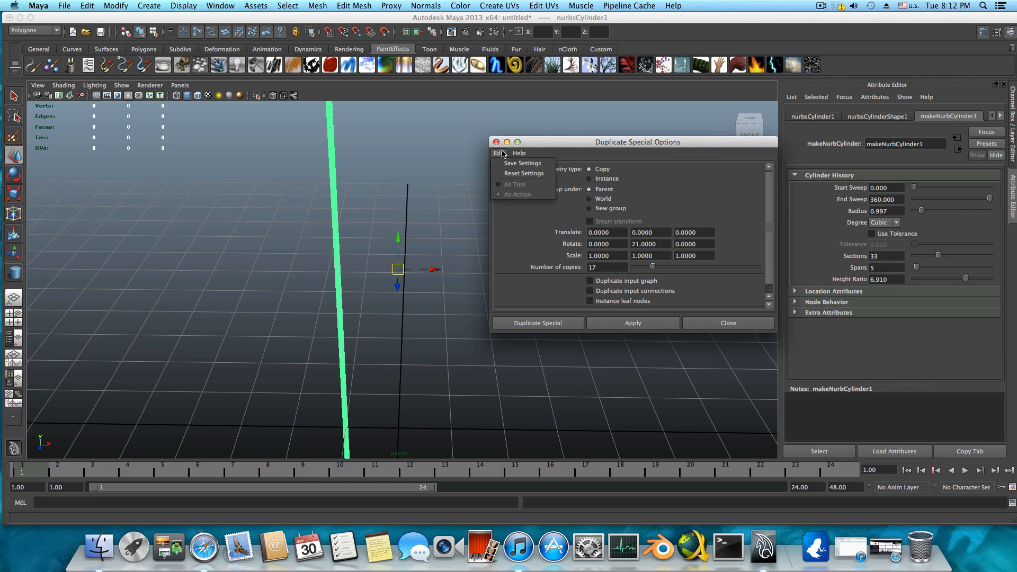
pyautogui.click(524, 173)
pyautogui.moveTo(544, 145); pyautogui.dragTo(581, 72)
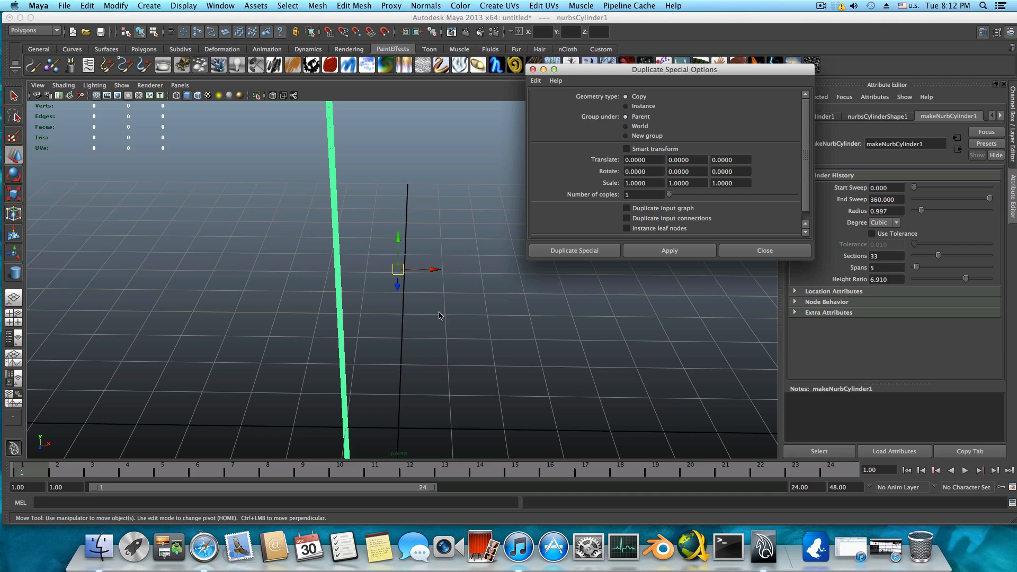
# - Switch to Calculator and divide 360 by 17 to get the rotation angle between copies
pyautogui.keyDown('alt'); pyautogui.moveTo(439, 316); pyautogui.dragTo(442, 312); pyautogui.keyUp('alt')
pyautogui.keyDown('alt'); pyautogui.moveTo(449, 321); pyautogui.dragTo(415, 301); pyautogui.keyUp('alt')
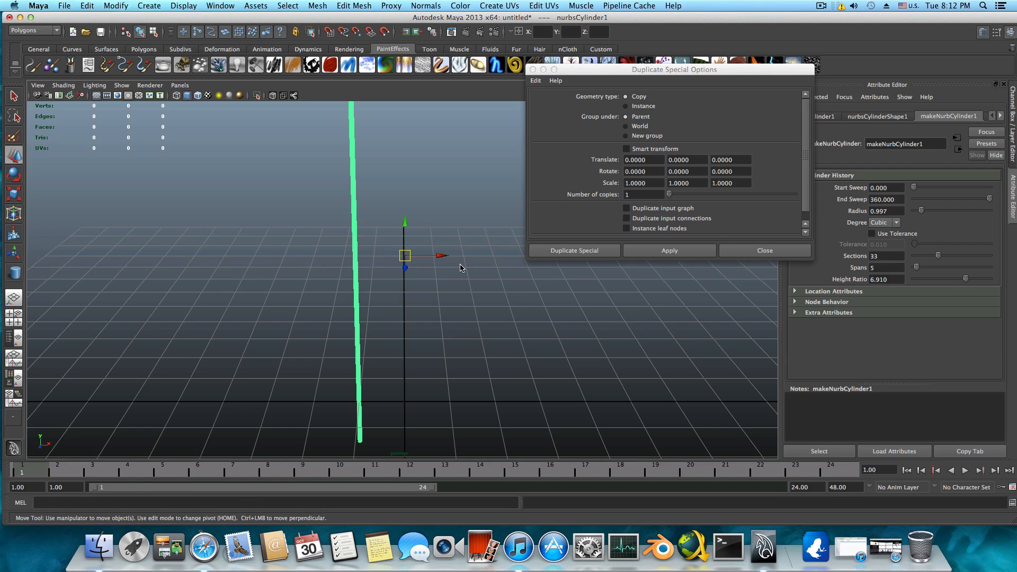
pyautogui.keyDown('alt'); pyautogui.moveTo(462, 264); pyautogui.dragTo(429, 339); pyautogui.keyUp('alt')
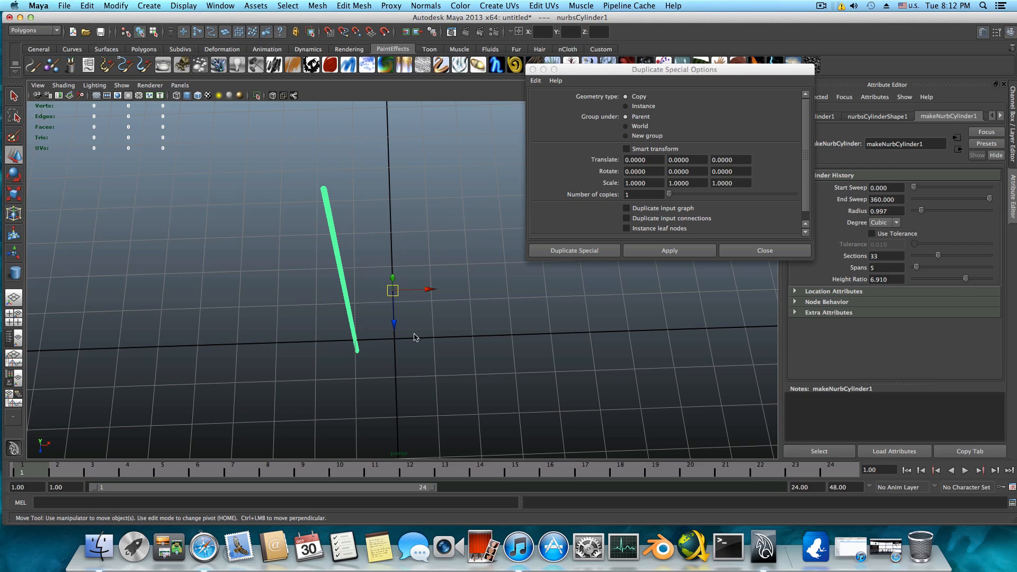
pyautogui.keyDown('alt'); pyautogui.moveTo(371, 342); pyautogui.dragTo(434, 240); pyautogui.keyUp('alt')
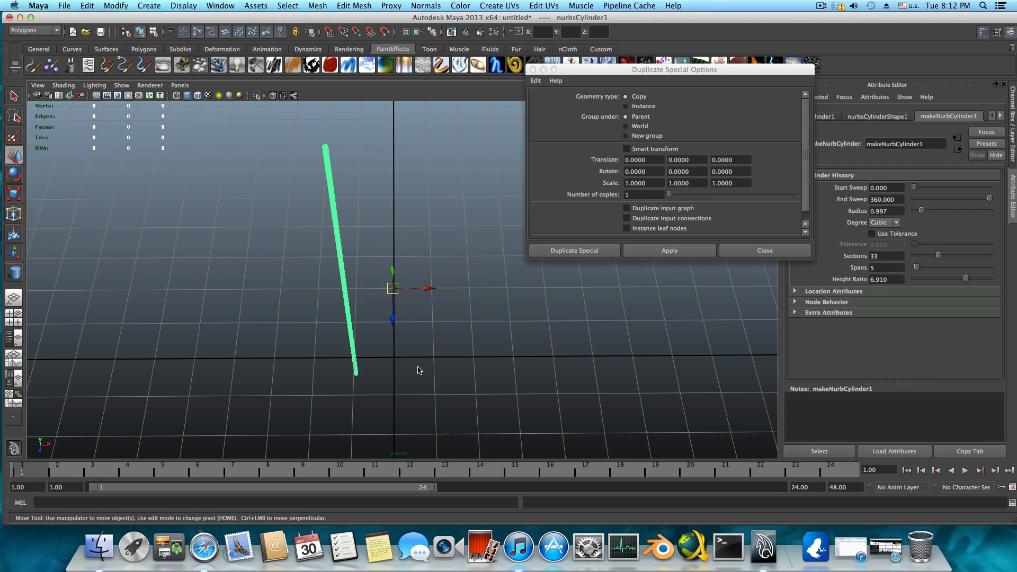
pyautogui.click(138, 536)
pyautogui.click(268, 253)
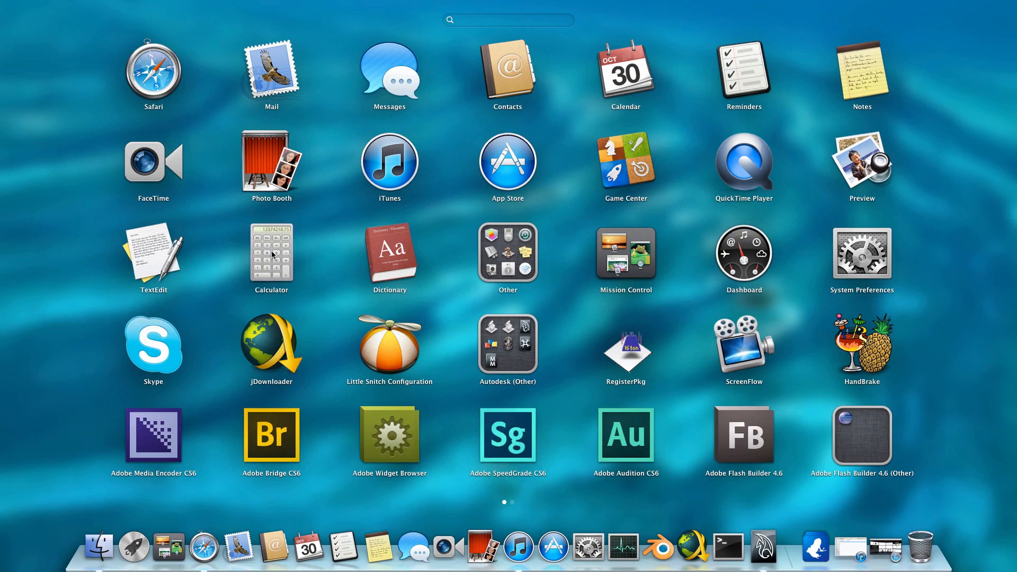
pyautogui.moveTo(841, 194); pyautogui.dragTo(324, 196)
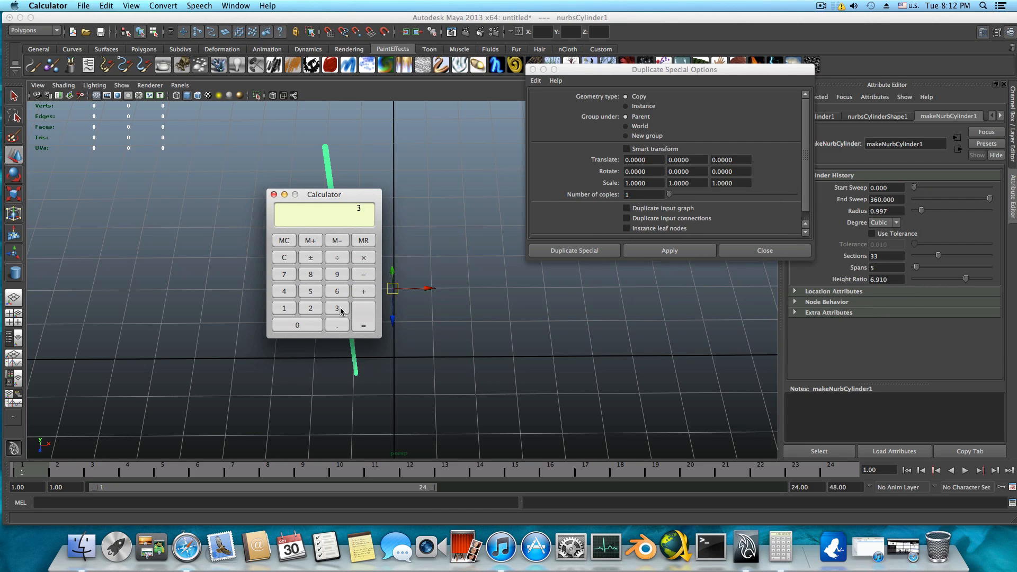
pyautogui.click(337, 292)
pyautogui.click(314, 324)
pyautogui.click(280, 309)
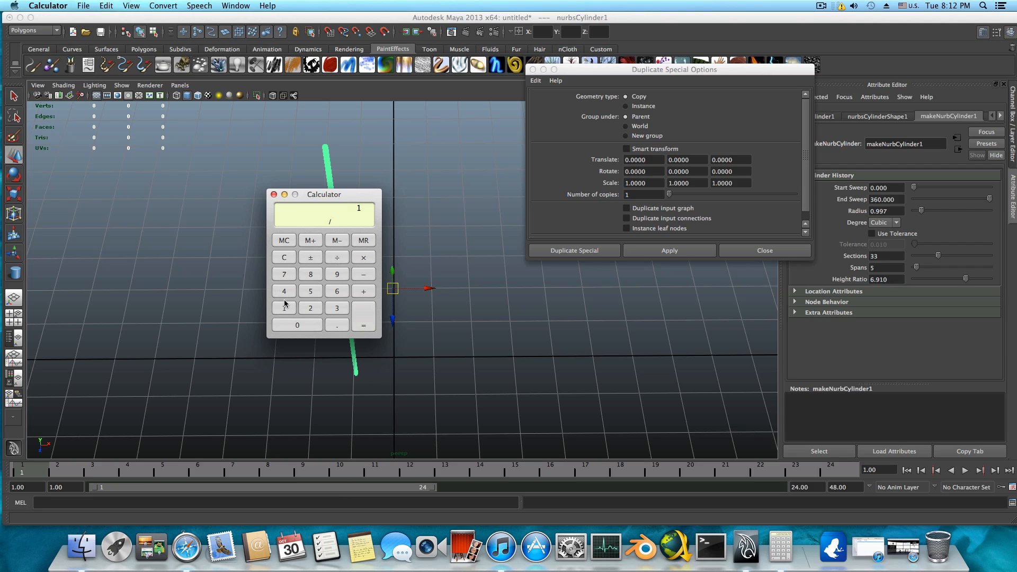
pyautogui.click(368, 327)
pyautogui.moveTo(319, 194); pyautogui.dragTo(451, 102)
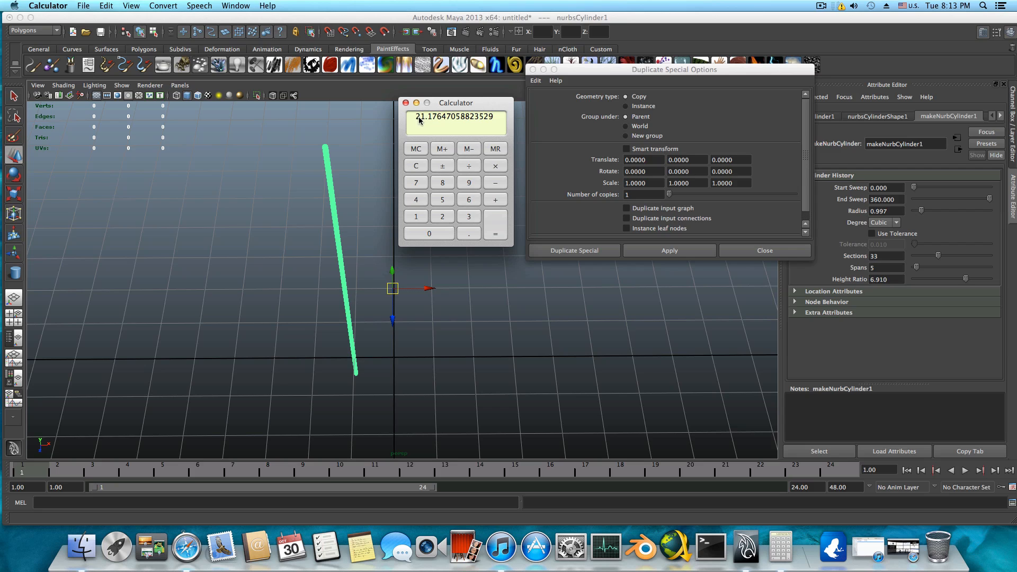
pyautogui.moveTo(442, 102); pyautogui.dragTo(665, 292)
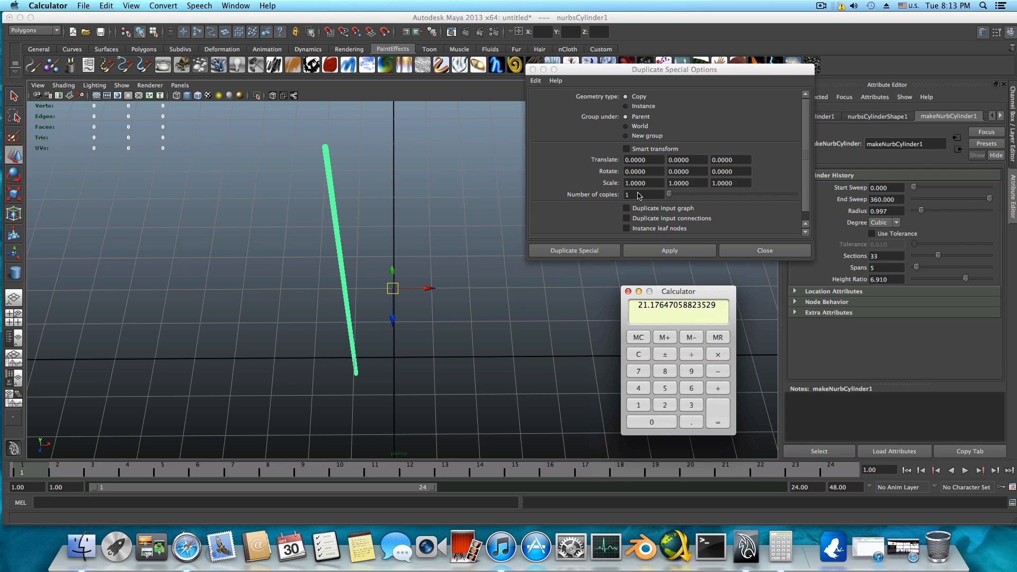
# - Set Duplicate Special in Maya to 17 copies with a Y rotation of 21
pyautogui.moveTo(631, 74); pyautogui.dragTo(605, 75)
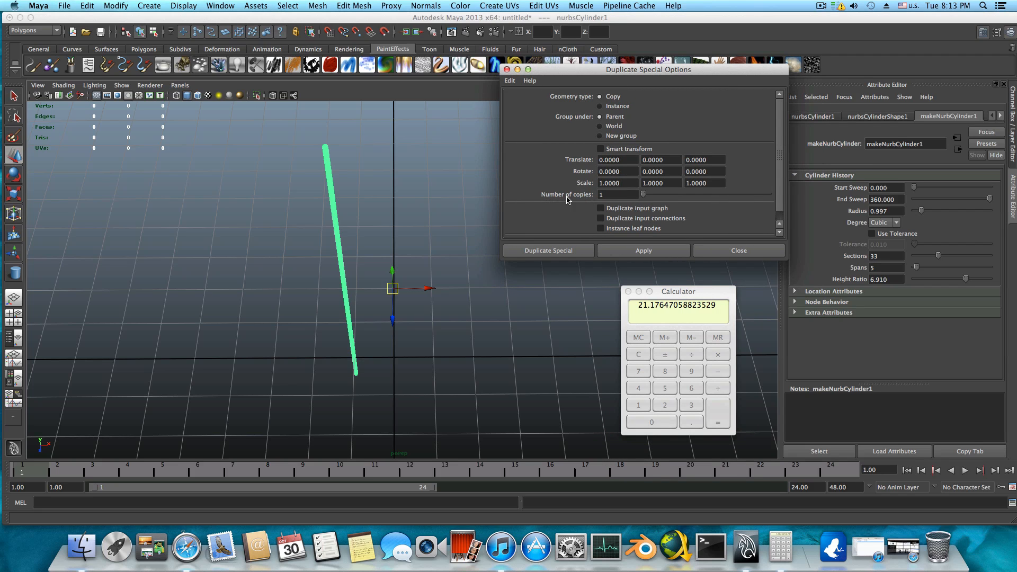
pyautogui.click(610, 197)
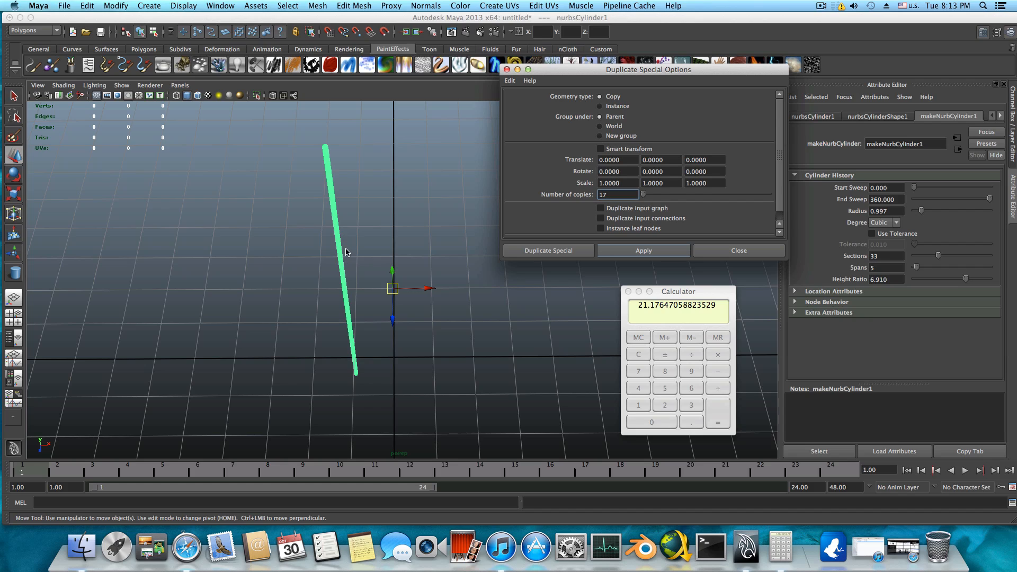
pyautogui.click(670, 172)
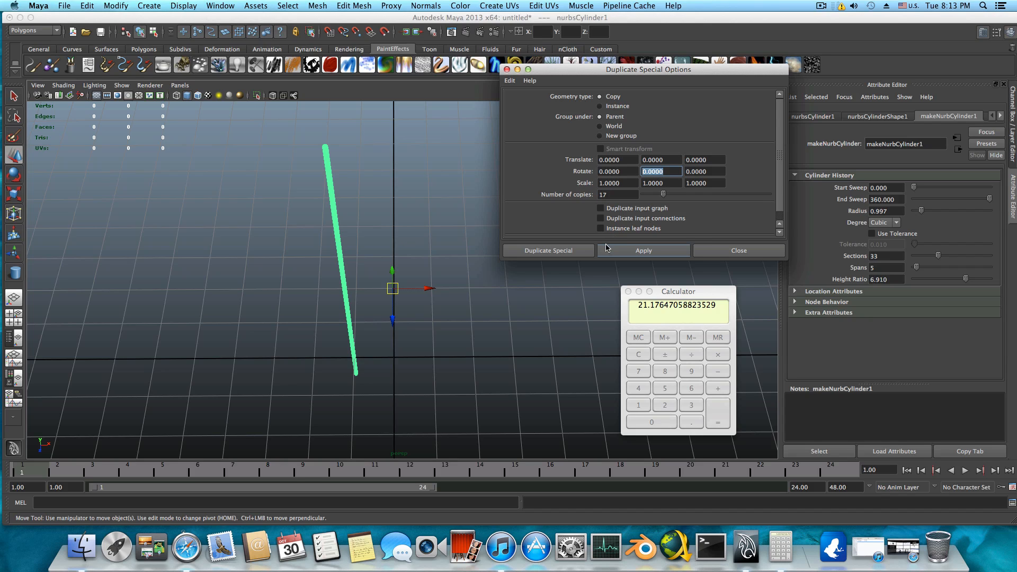
pyautogui.write('21')
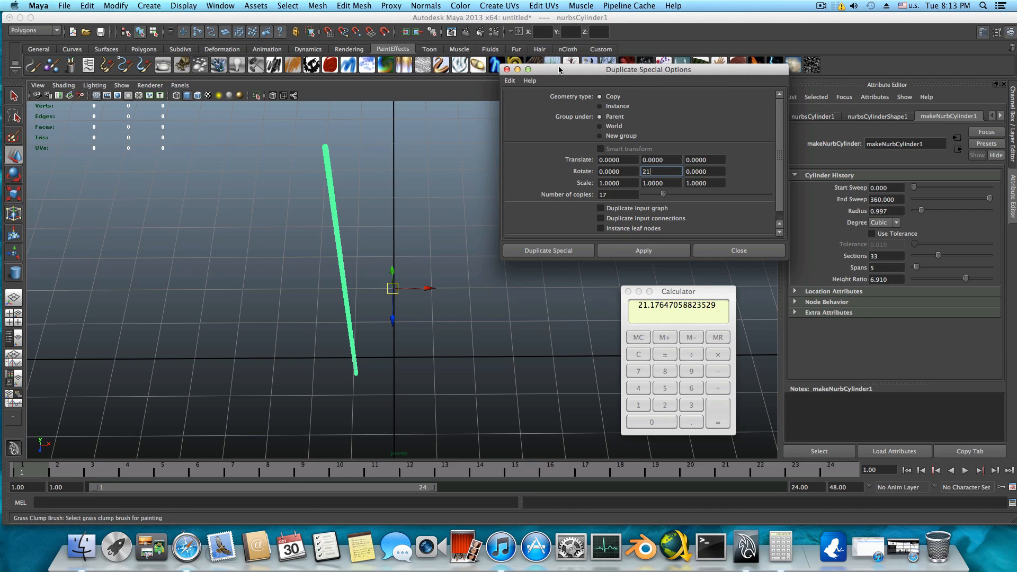
pyautogui.moveTo(559, 69); pyautogui.dragTo(539, 149)
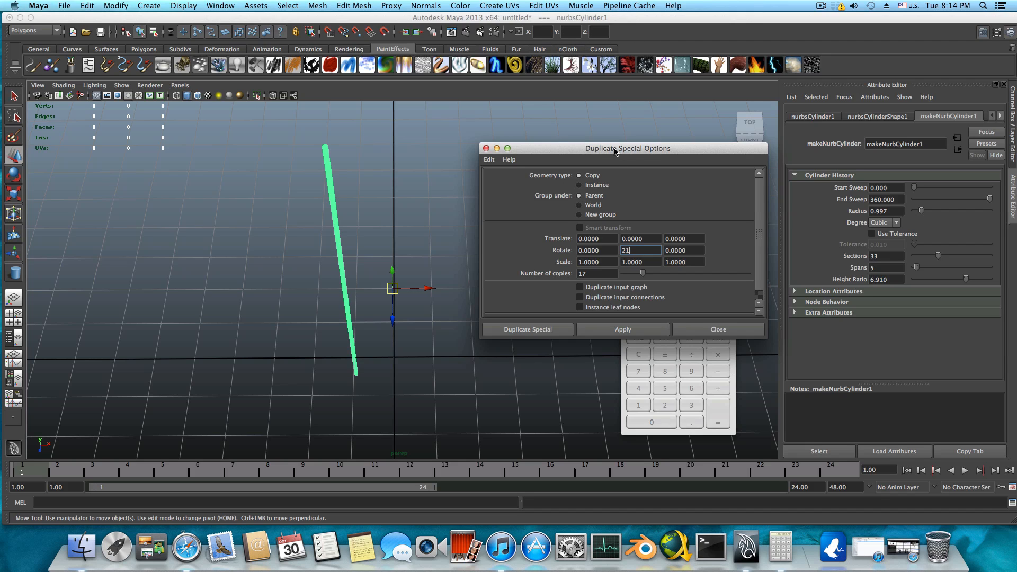
pyautogui.moveTo(615, 152); pyautogui.dragTo(604, 109)
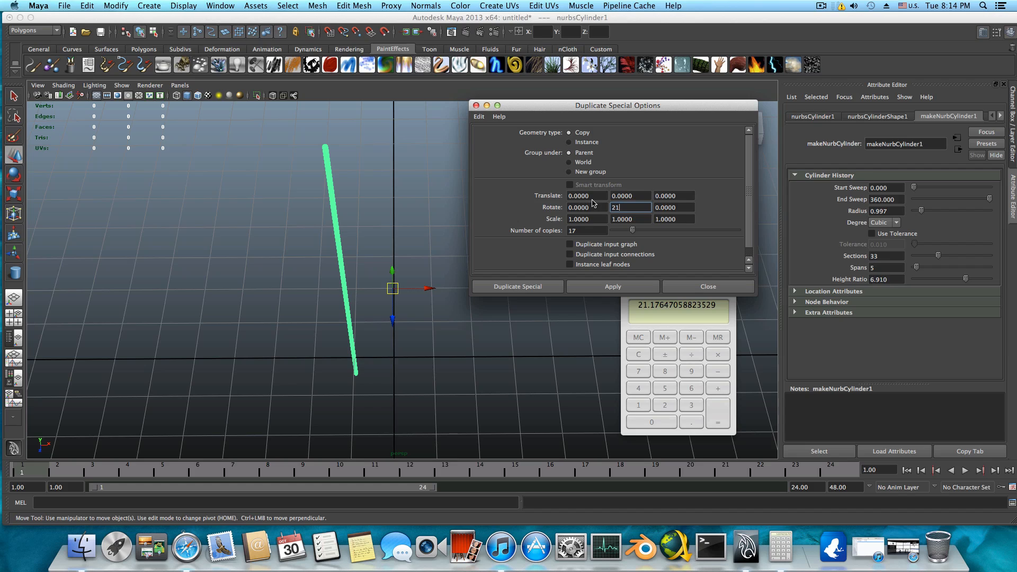
# - Run Duplicate Special to create the ring of cylinders around the pivot, and select the original cylinder
pyautogui.click(594, 201)
pyautogui.click(636, 198)
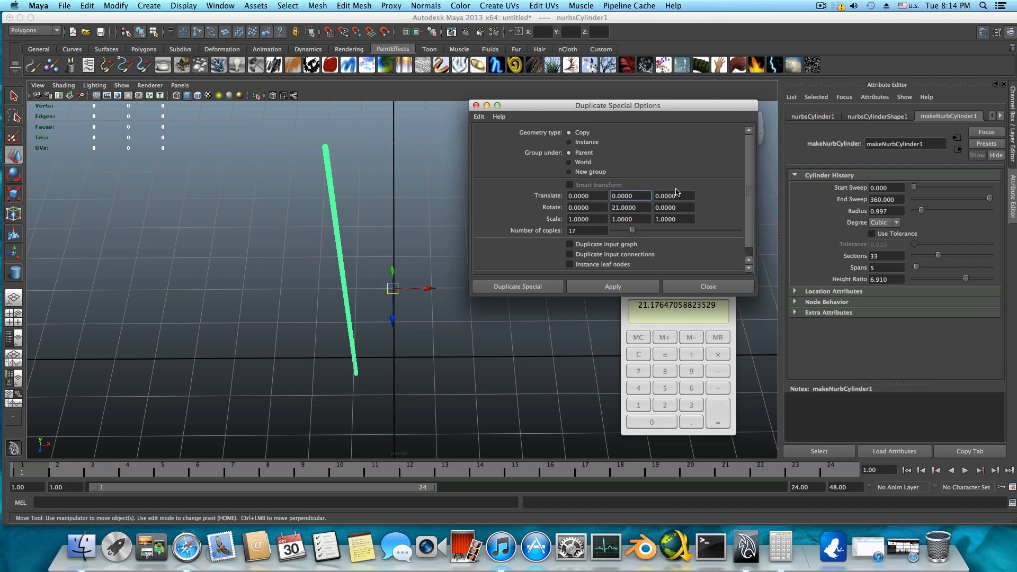
pyautogui.click(675, 197)
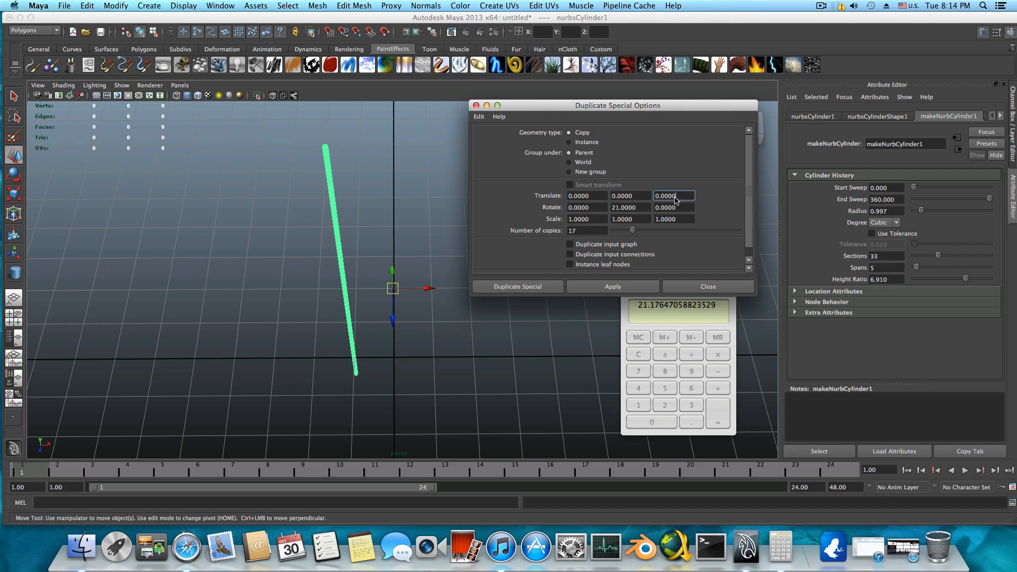
pyautogui.click(588, 209)
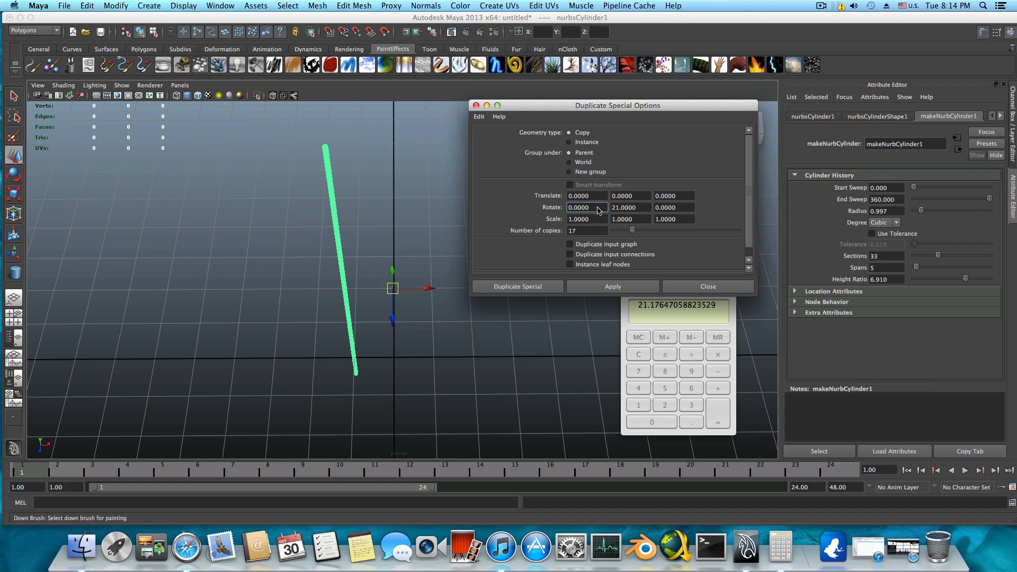
pyautogui.click(637, 206)
pyautogui.press('Tab')
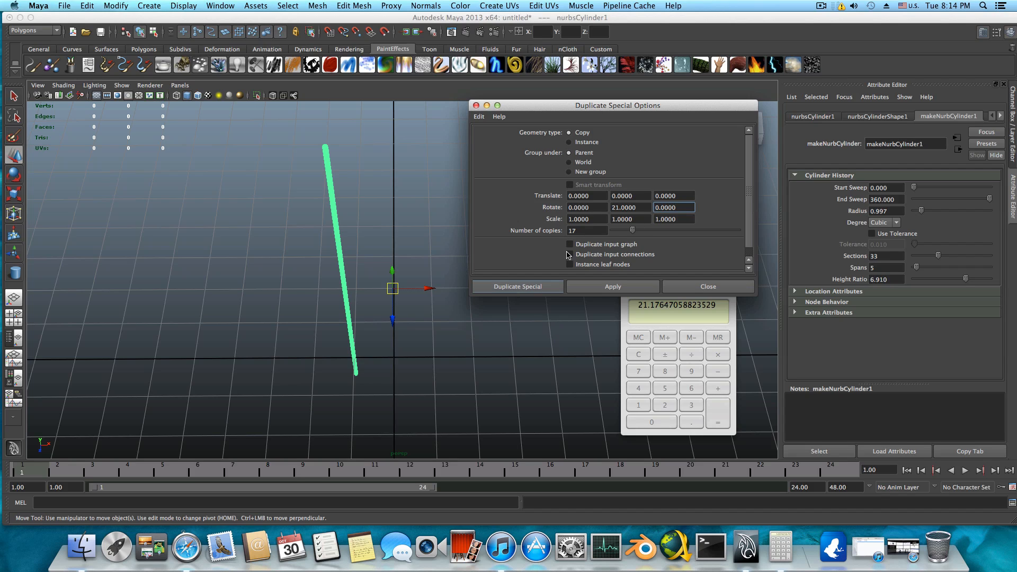
pyautogui.click(517, 288)
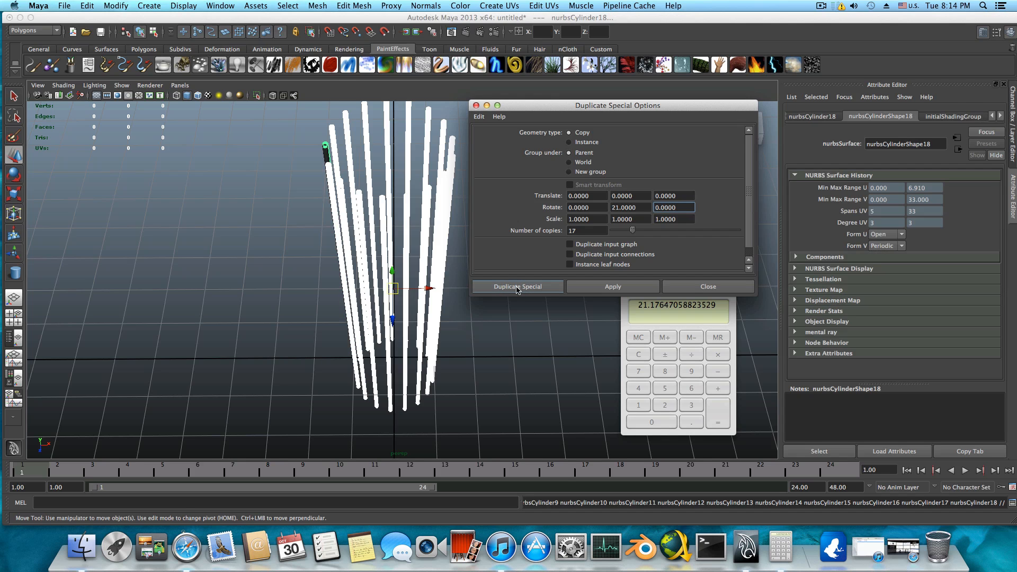
pyautogui.keyDown('alt'); pyautogui.moveTo(482, 304); pyautogui.dragTo(567, 278); pyautogui.keyUp('alt')
pyautogui.click(392, 205)
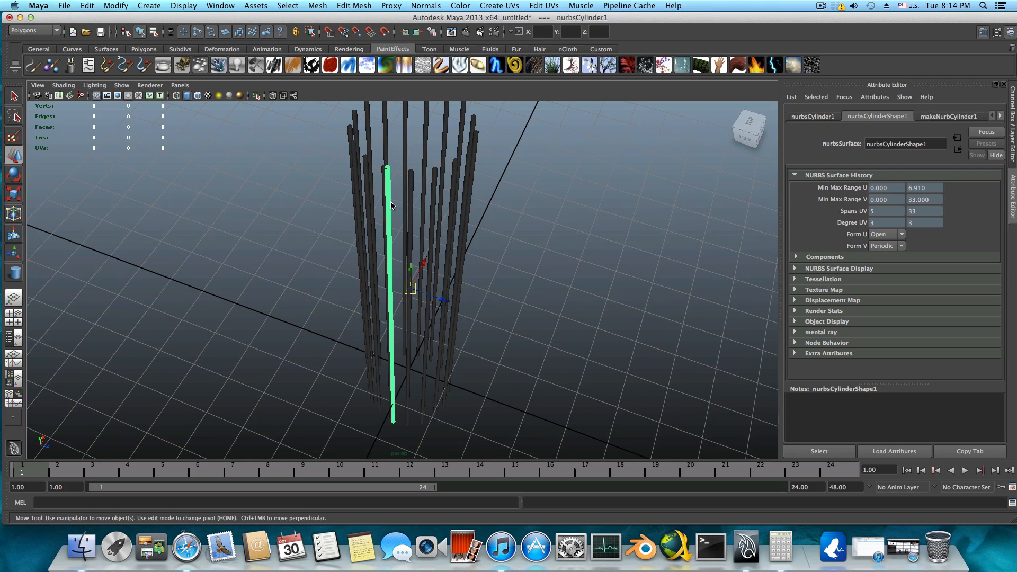
# - Try to scale the ring of cylinder copies uniformly about their shared pivot, and undo both scalings
pyautogui.click(394, 260)
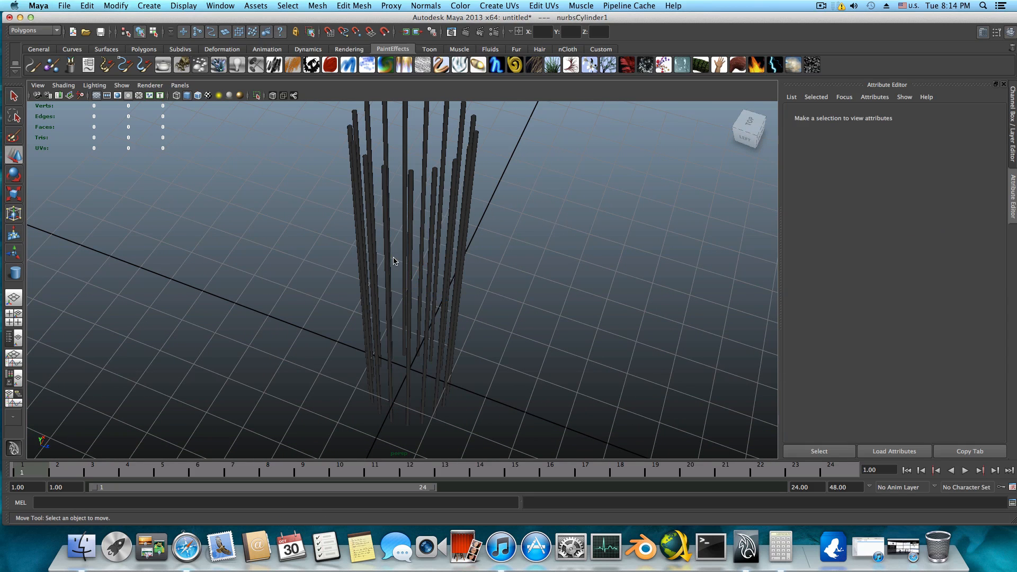
pyautogui.keyDown('alt'); pyautogui.moveTo(488, 293); pyautogui.dragTo(2, 193); pyautogui.keyUp('alt')
pyautogui.press('r')
pyautogui.click(14, 194)
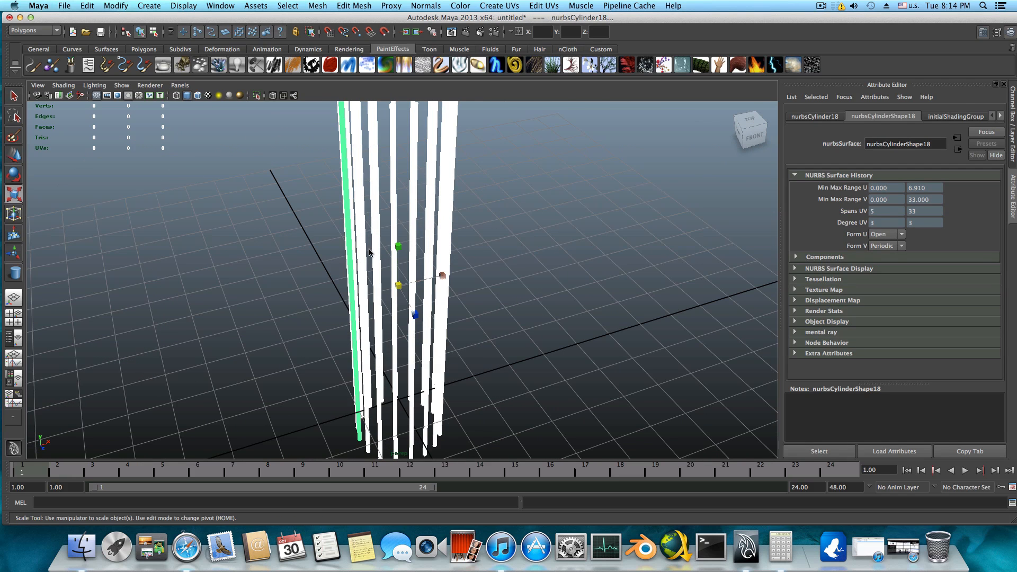
pyautogui.moveTo(401, 292); pyautogui.dragTo(200, 359)
pyautogui.scroll(10, 574, 356)
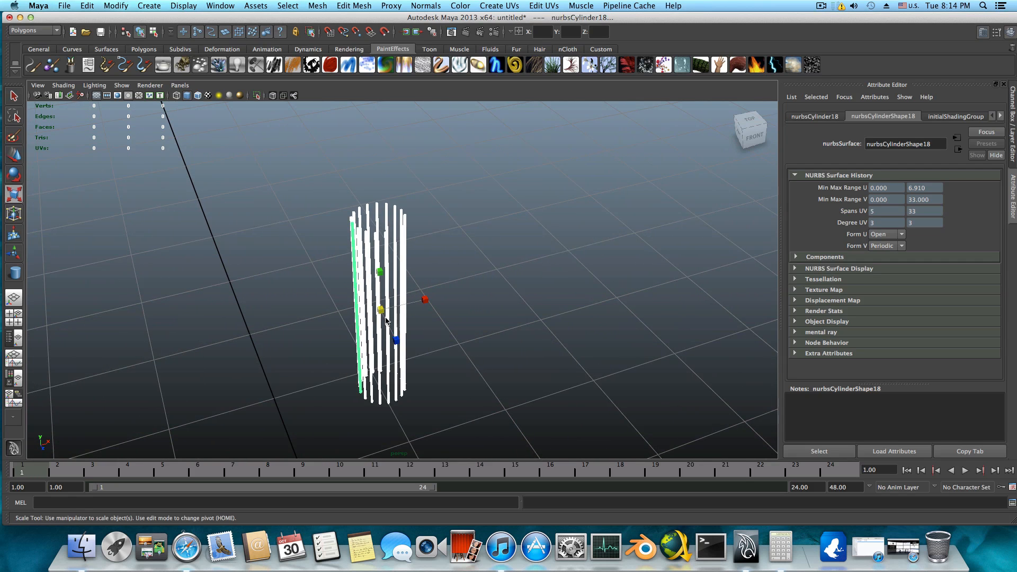
pyautogui.moveTo(380, 315); pyautogui.dragTo(562, 318)
pyautogui.scroll(-5, 562, 319)
pyautogui.press('super+z')
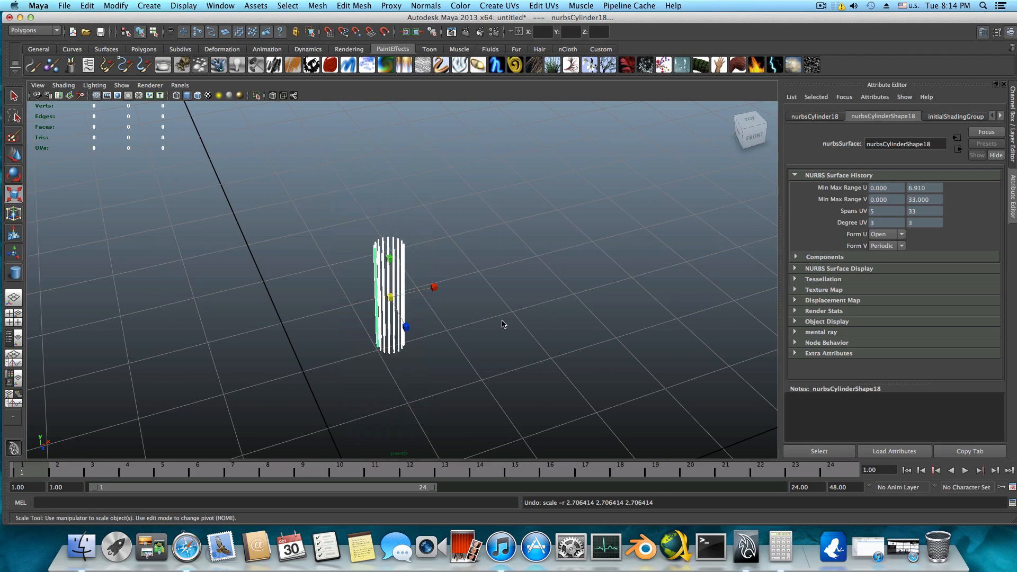
pyautogui.press('super+z')
pyautogui.scroll(-10, 503, 324)
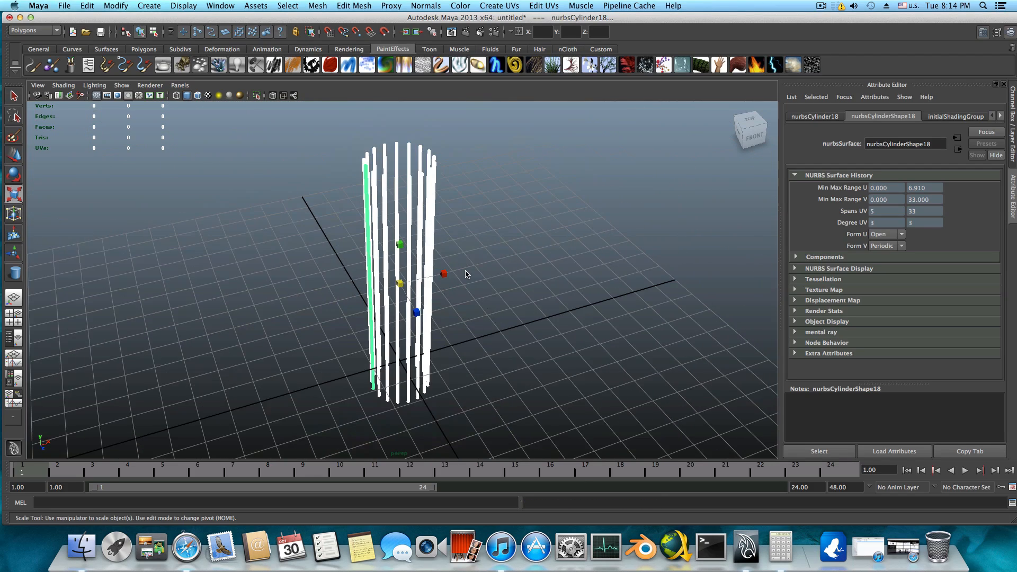
# - Undo the selection changes and the Duplicate Special operation back to the single original cylinder
pyautogui.keyDown('alt'); pyautogui.moveTo(465, 272); pyautogui.dragTo(397, 235); pyautogui.keyUp('alt')
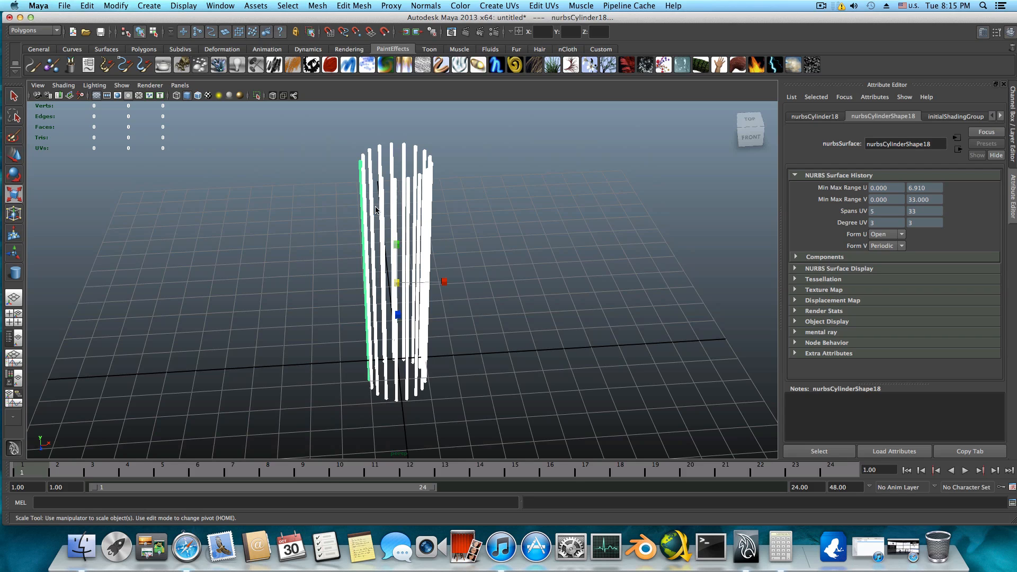
pyautogui.hotkey('ctrl', 'z')
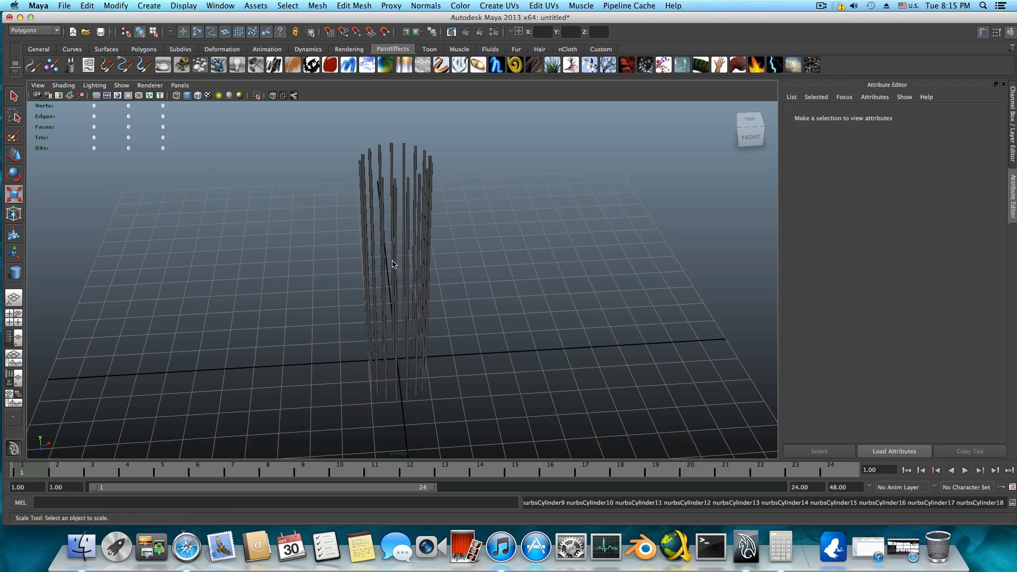
pyautogui.hotkey('ctrl', 'z')
pyautogui.hotkey('ctrl', 'z')
pyautogui.hotkey('ctrl', 'z')
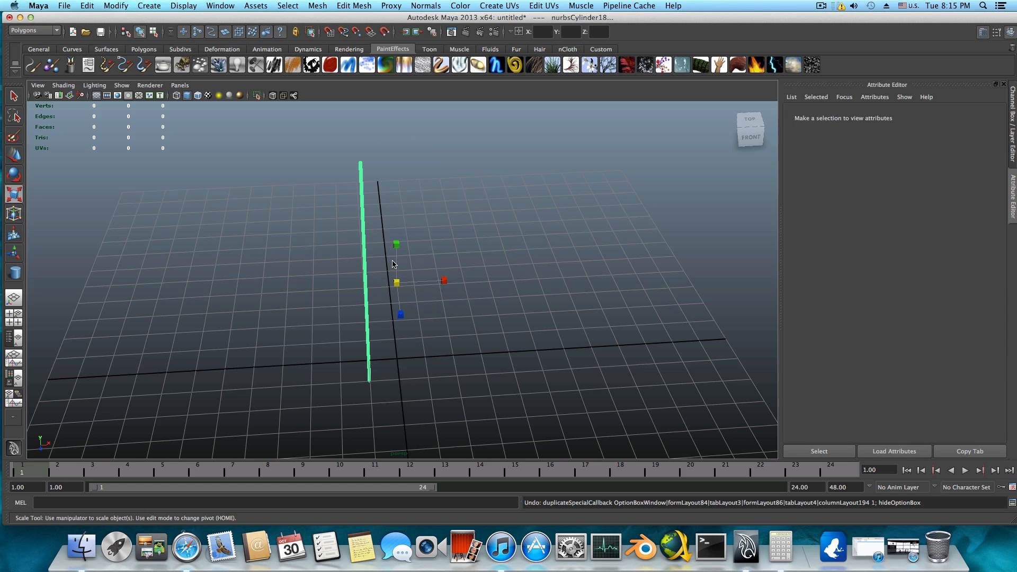
pyautogui.hotkey('ctrl', 'z')
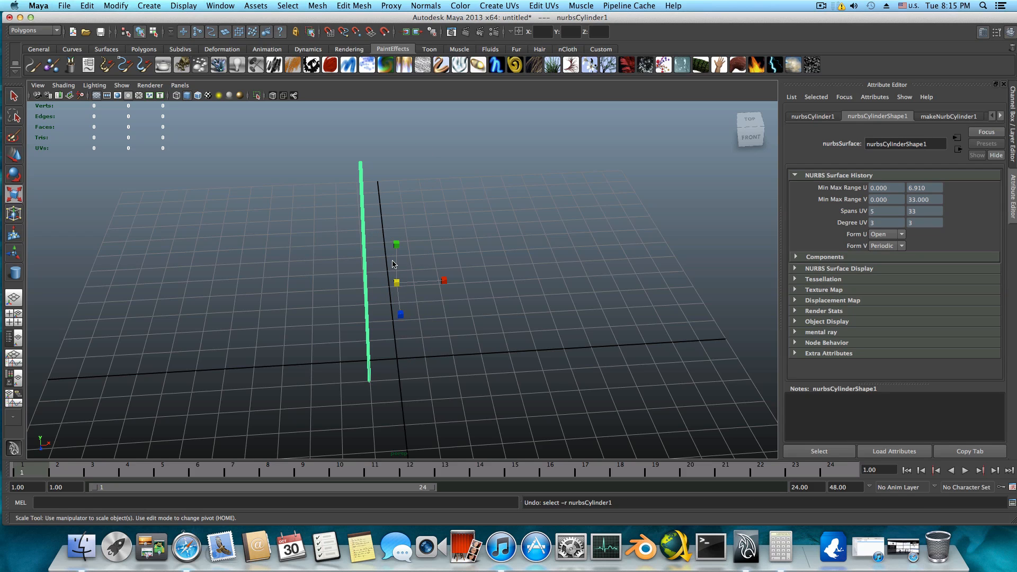
pyautogui.hotkey('ctrl', 'z')
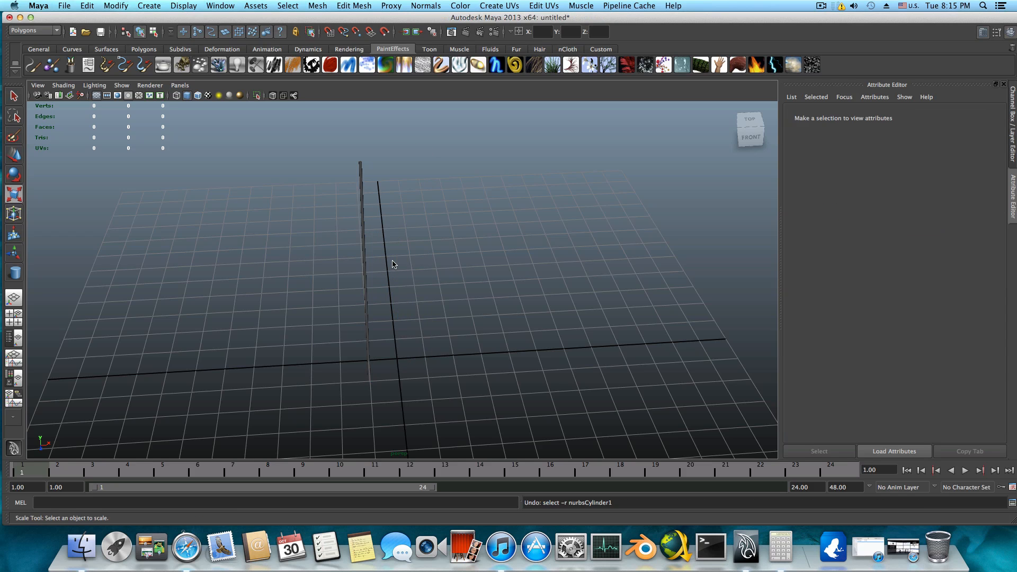
# - Redo the undone selections and the Duplicate Special operation to restore the ring of cylinders
pyautogui.click(87, 6)
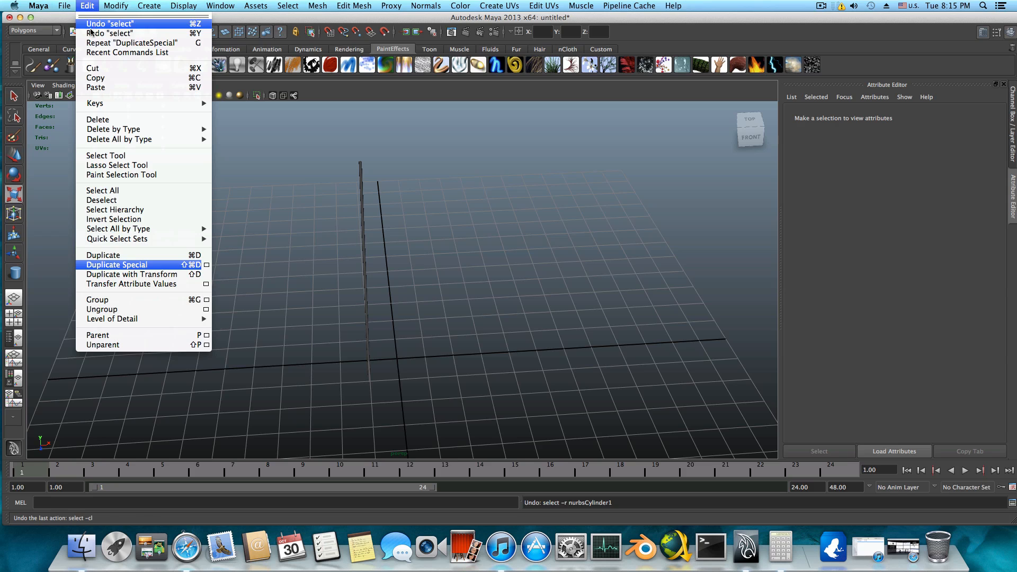
pyautogui.click(92, 33)
pyautogui.click(87, 5)
pyautogui.click(97, 35)
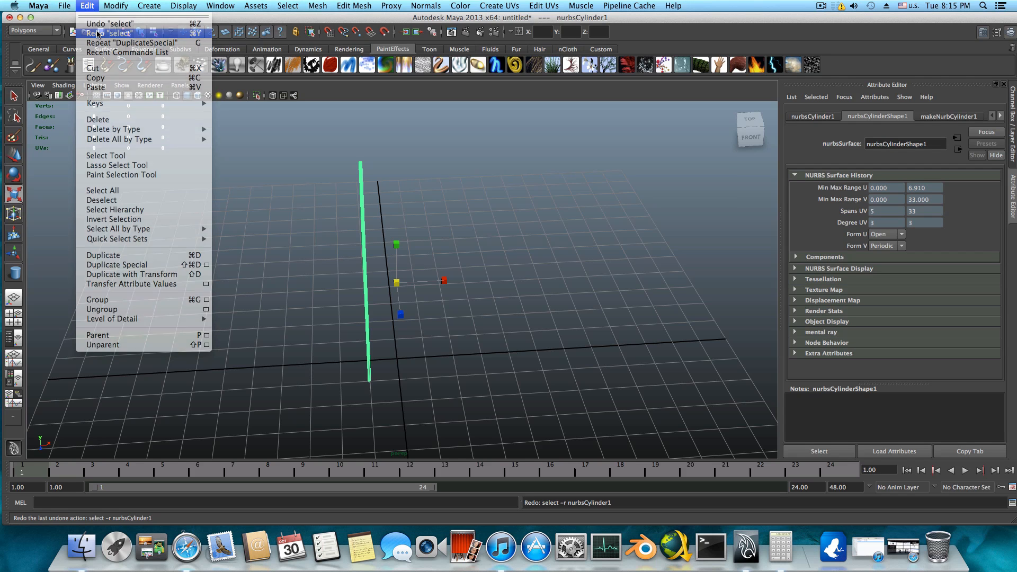
pyautogui.click(88, 6)
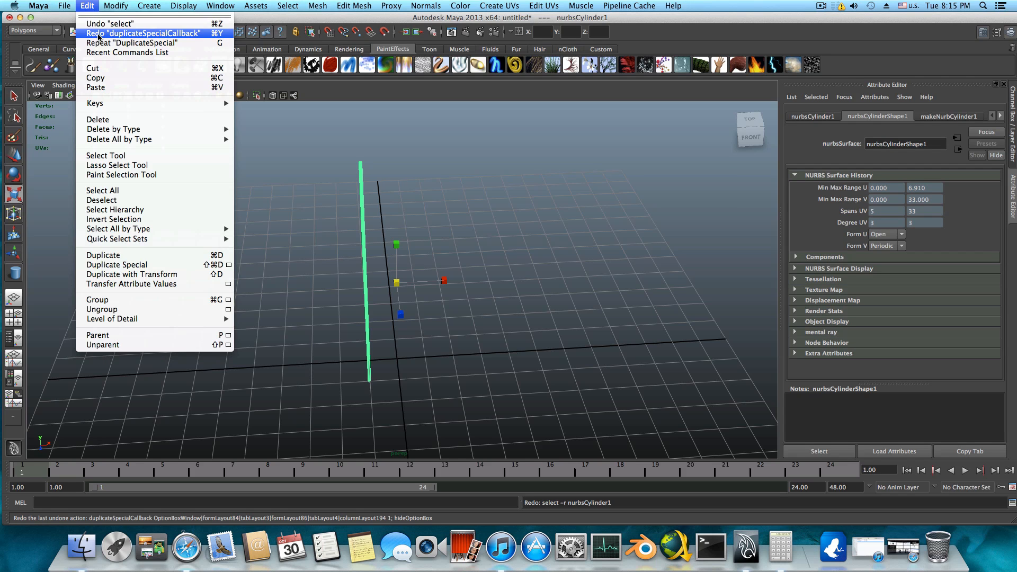
pyautogui.click(98, 35)
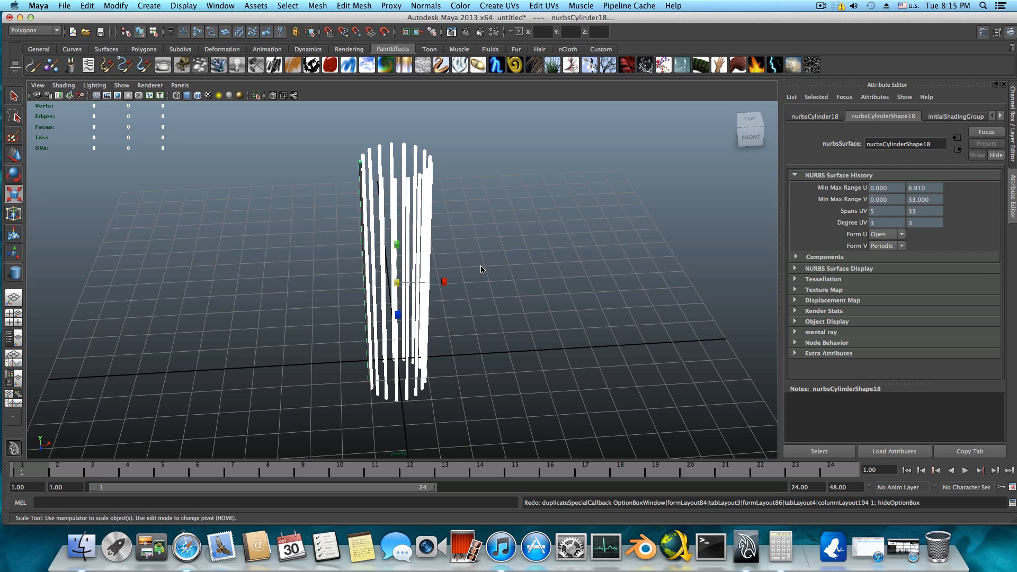
# - Undo the Duplicate Special operation, then scale up the original cylinder uniformly and shorten it along Y
pyautogui.keyDown('alt'); pyautogui.moveTo(387, 235); pyautogui.dragTo(424, 216); pyautogui.keyUp('alt')
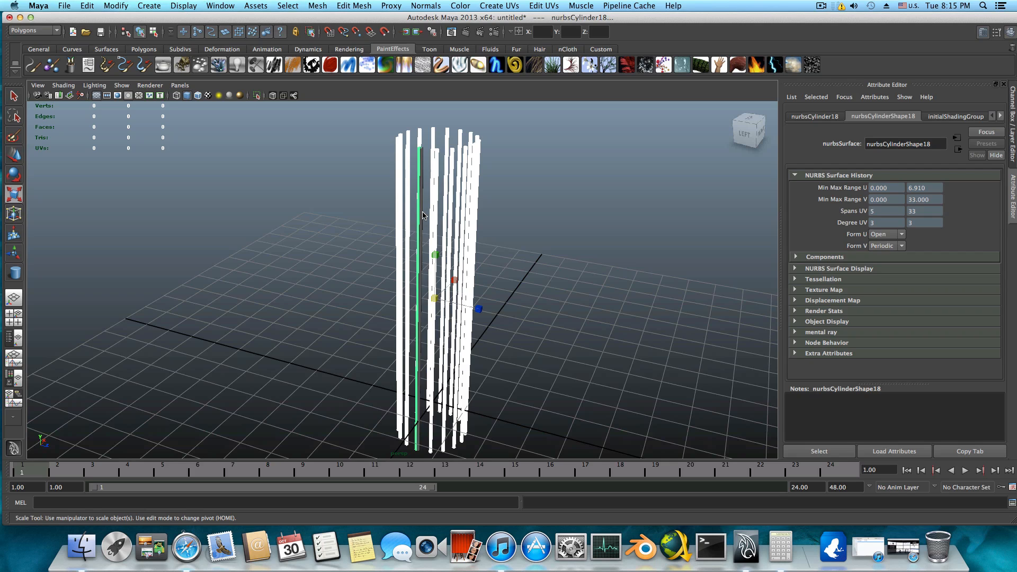
pyautogui.press('z')
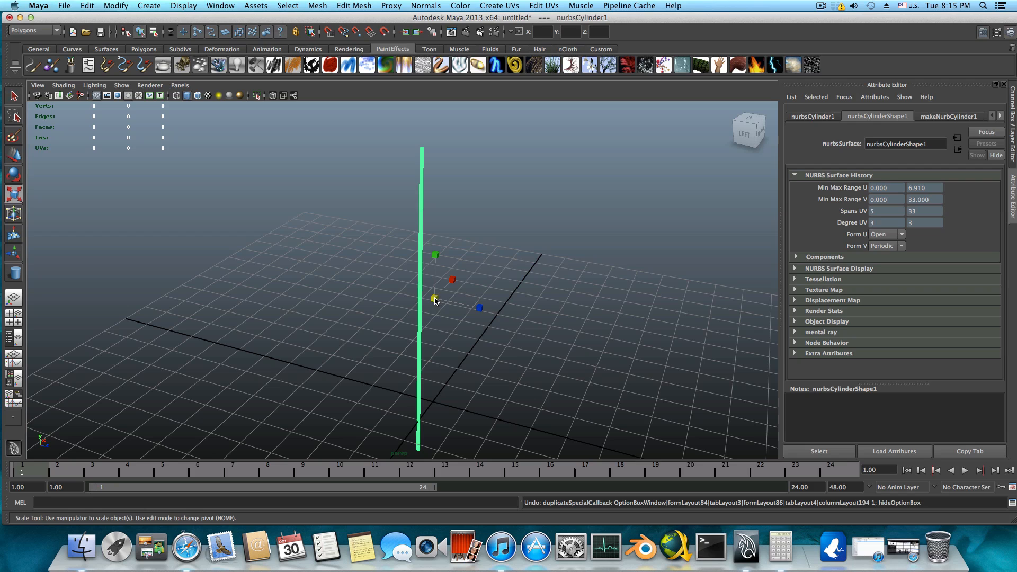
pyautogui.moveTo(435, 300); pyautogui.dragTo(736, 315)
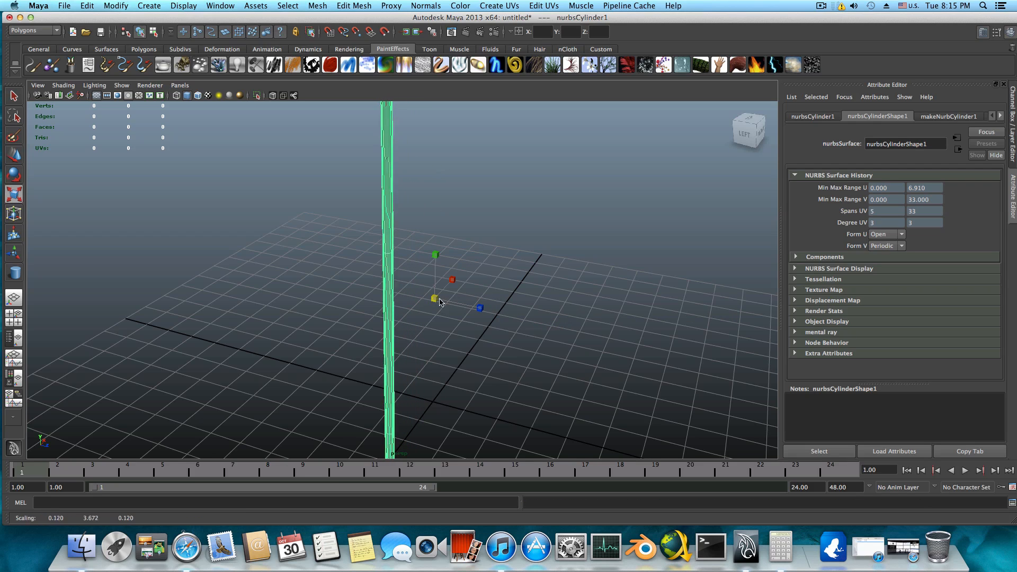
pyautogui.moveTo(435, 255); pyautogui.dragTo(402, 301)
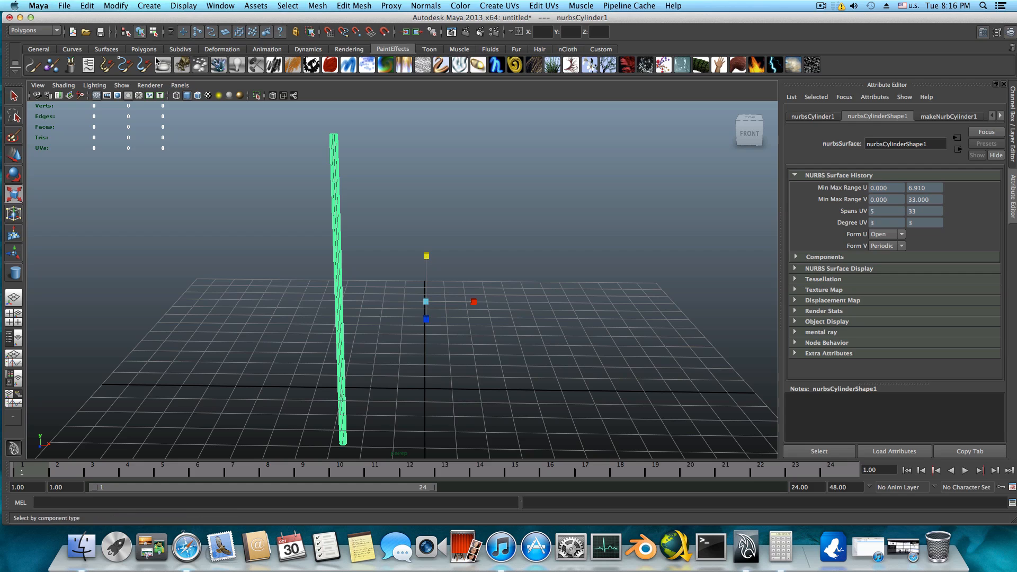
# - Move the thickened cylinder along X closer to the grid's centre and reposition its pivot at the centre
pyautogui.click(87, 6)
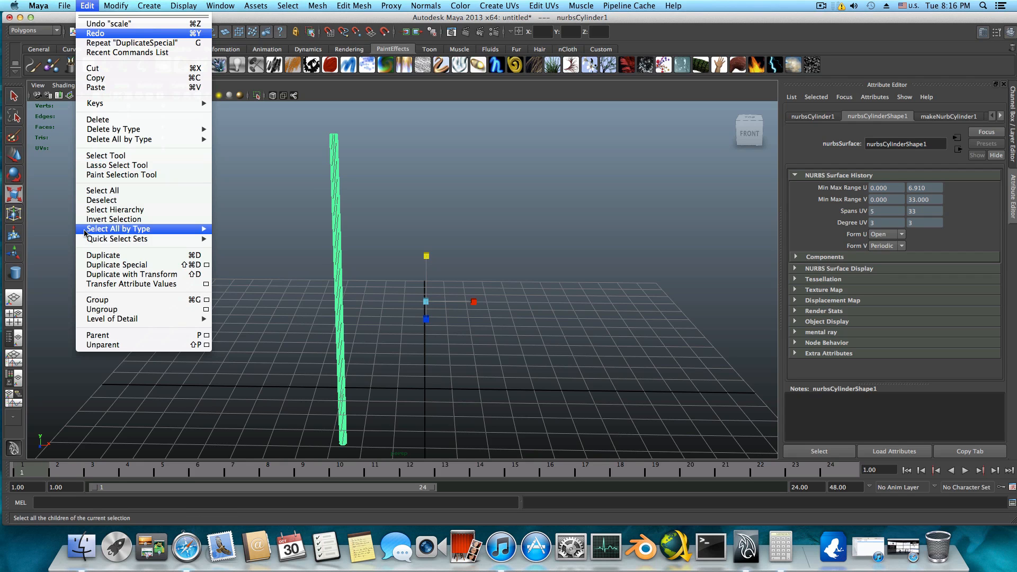
pyautogui.moveTo(88, 231)
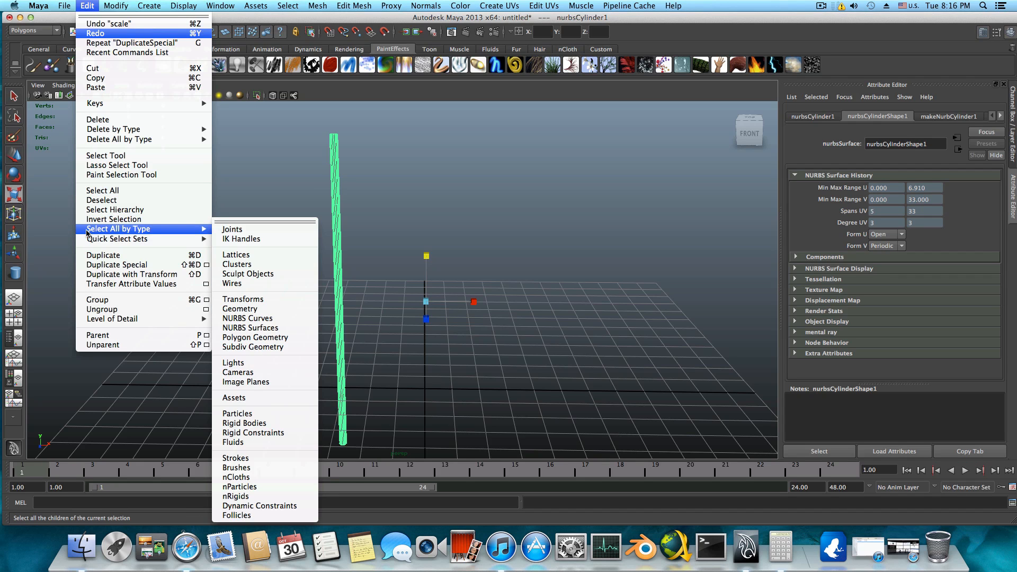
pyautogui.click(5, 167)
pyautogui.click(12, 158)
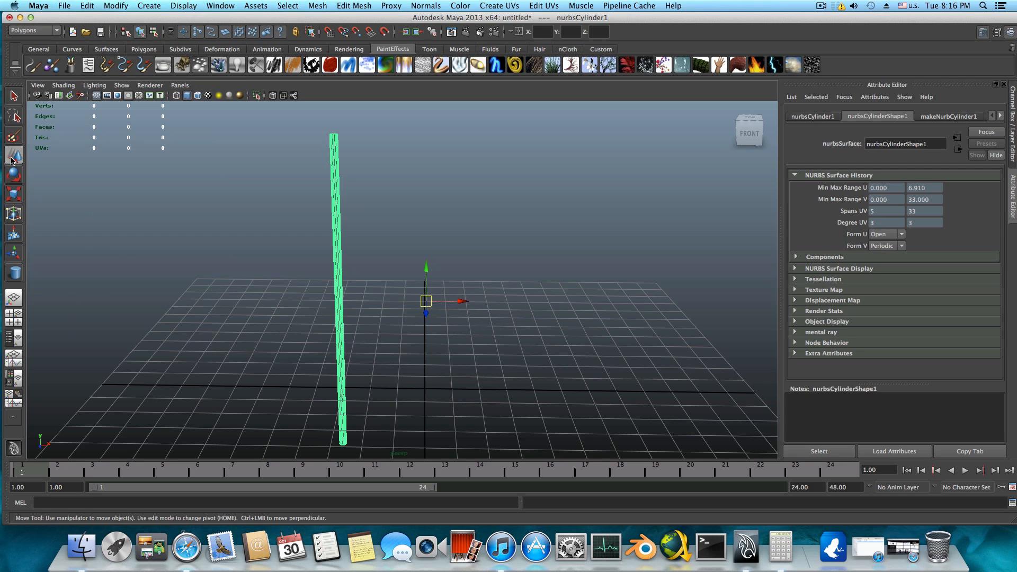
pyautogui.moveTo(463, 302)
pyautogui.mouseDown()
pyautogui.moveTo(534, 311)
pyautogui.moveTo(530, 303)
pyautogui.moveTo(544, 303)
pyautogui.moveTo(448, 306)
pyautogui.mouseUp()
pyautogui.click(15, 195)
pyautogui.click(14, 155)
pyautogui.press('Home')
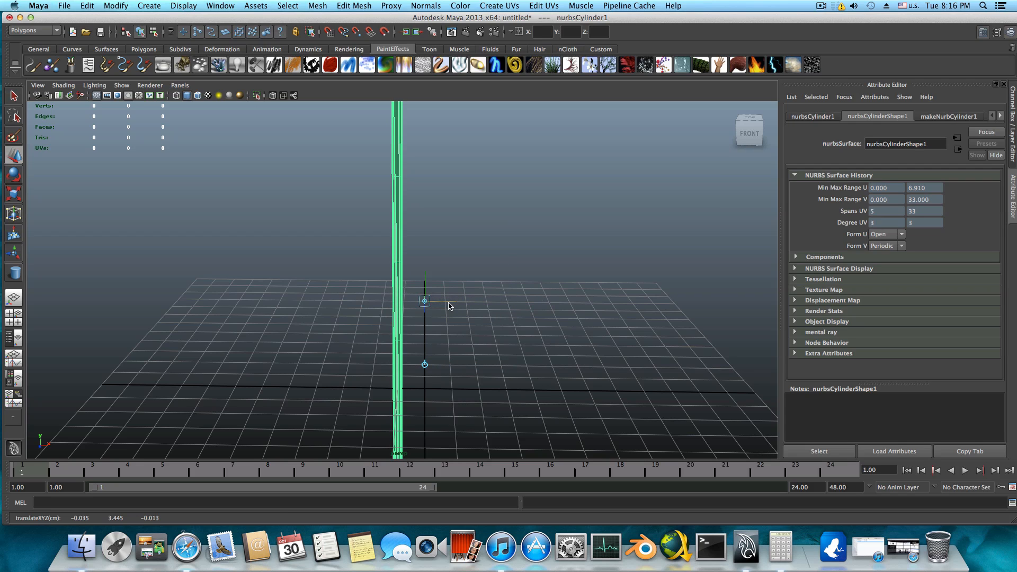
pyautogui.press('Home')
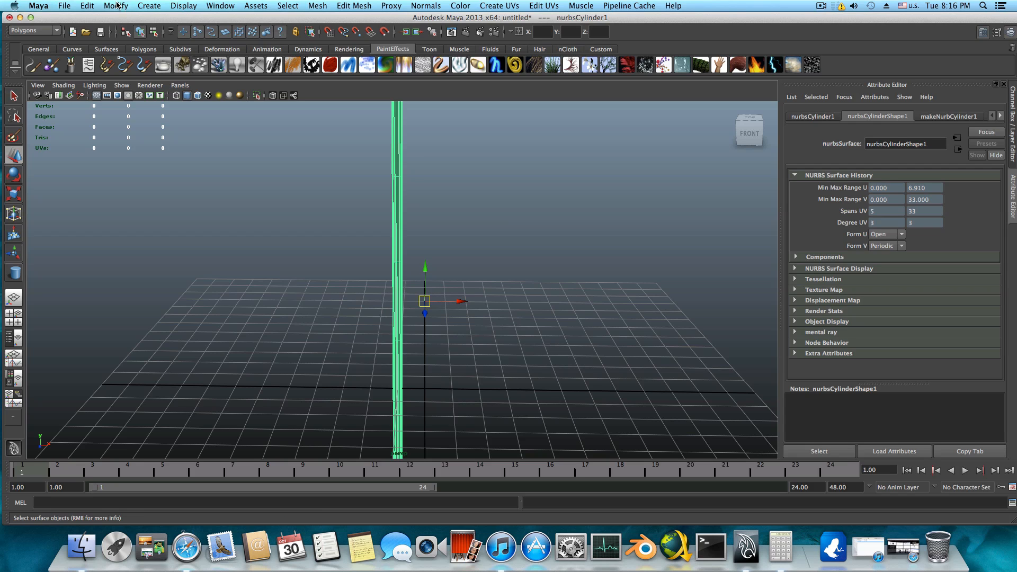
# - Run Duplicate Special on the thickened cylinder with 17 copies and a Y rotation of 21
pyautogui.click(87, 5)
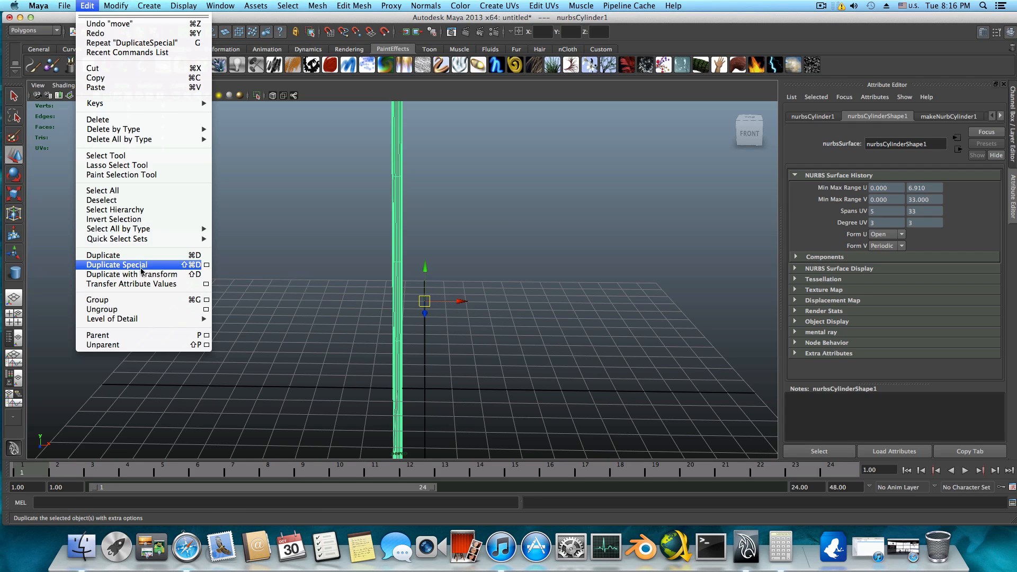
pyautogui.click(207, 265)
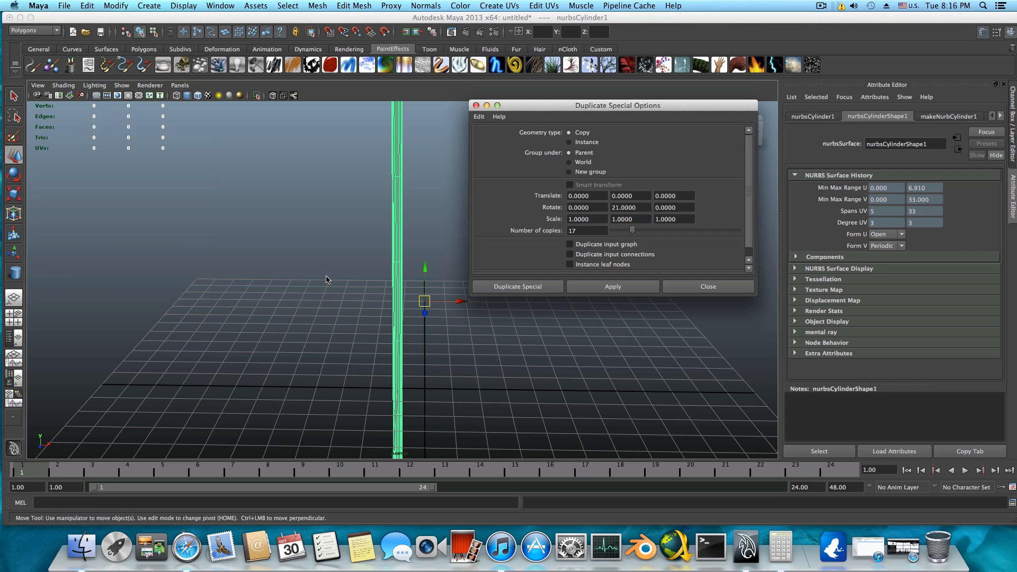
pyautogui.click(536, 287)
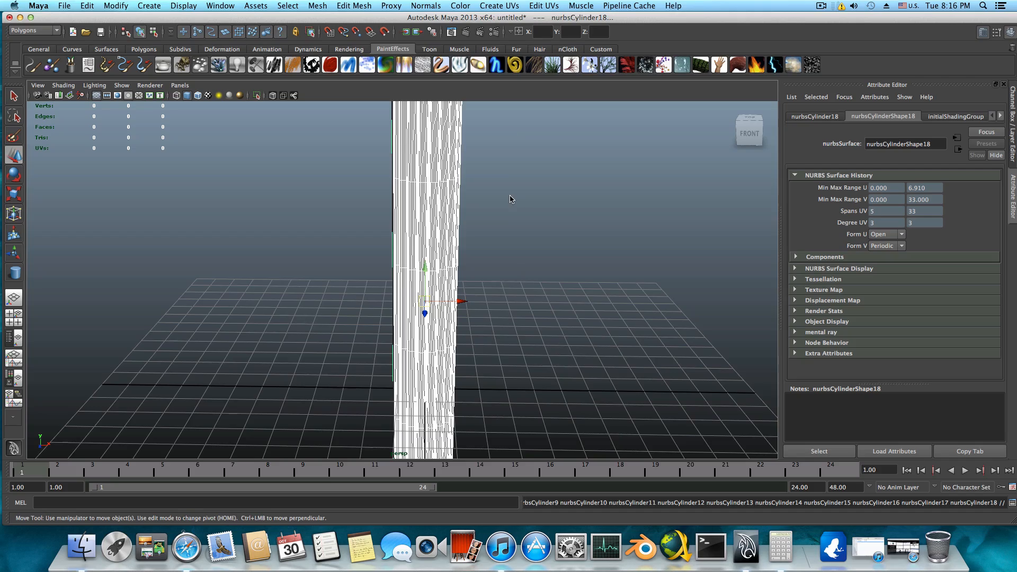
# - Display the new ring shaded from above and check where the original cylinder meets the last copy
pyautogui.keyDown('alt'); pyautogui.moveTo(510, 199); pyautogui.dragTo(442, 222); pyautogui.keyUp('alt')
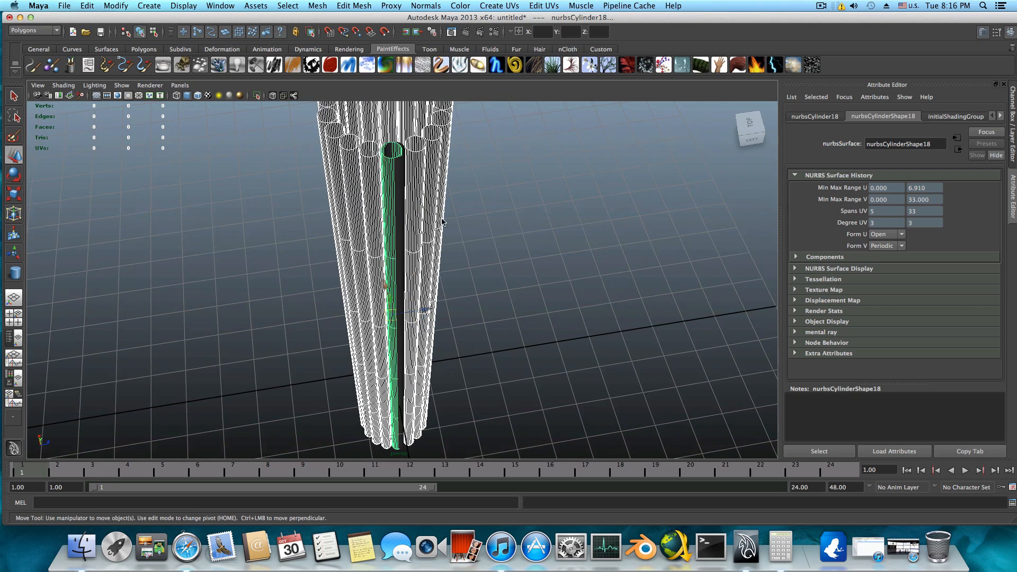
pyautogui.press('5')
pyautogui.click(406, 169)
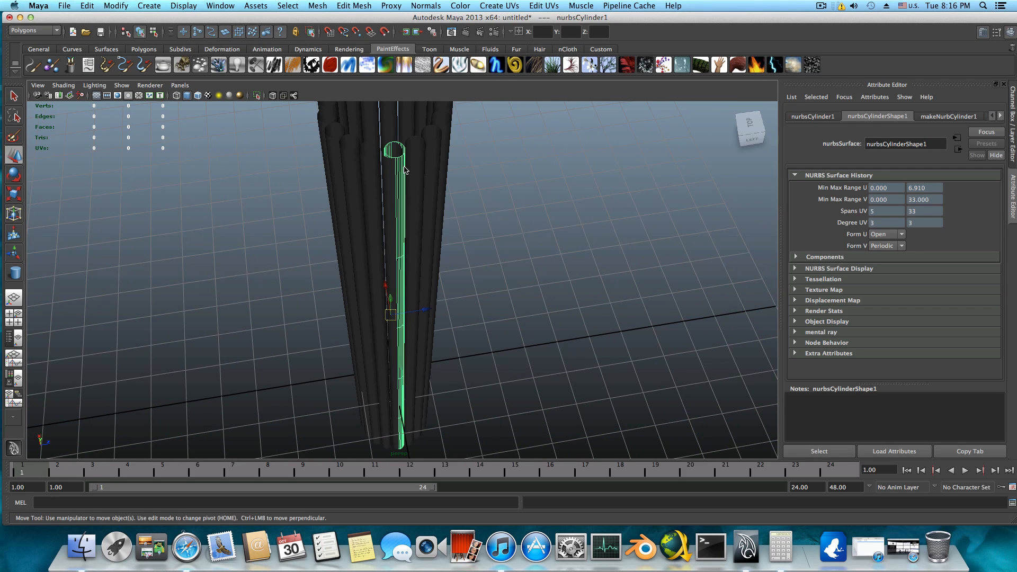
pyautogui.keyDown('shift'); pyautogui.click(406, 170); pyautogui.keyUp('shift')
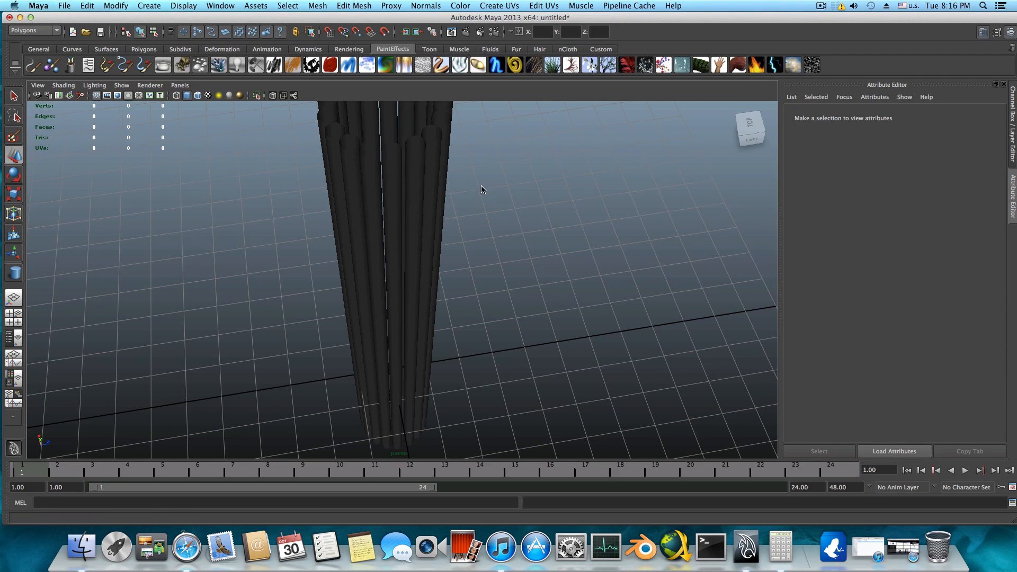
pyautogui.keyDown('alt'); pyautogui.moveTo(482, 188); pyautogui.dragTo(419, 200); pyautogui.keyUp('alt')
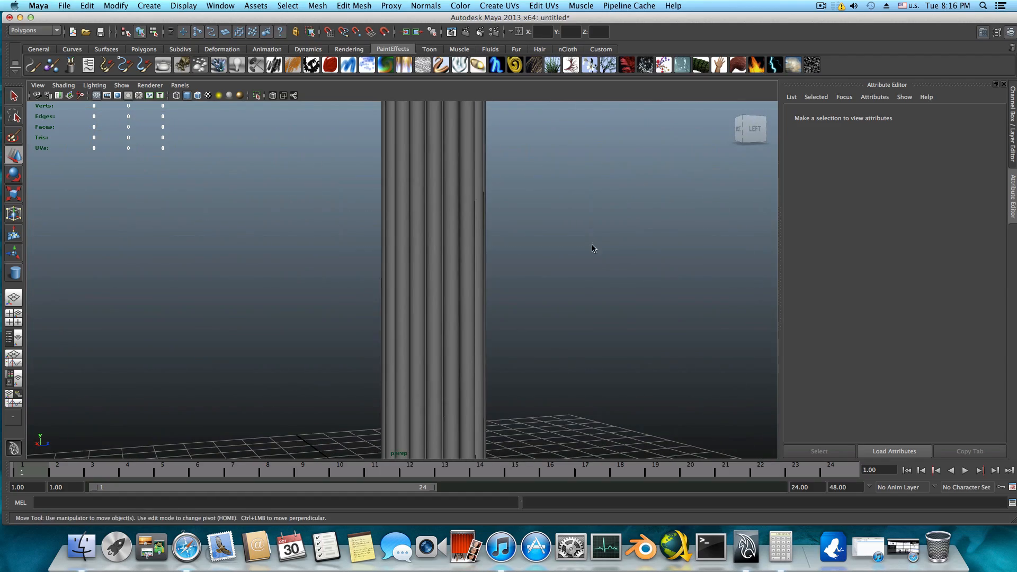
# - Examine the gaps and overlaps between the ring's cylinders from several sides, and select a single cylinder copy
pyautogui.click(472, 218)
pyautogui.press('4')
pyautogui.keyDown('alt'); pyautogui.moveTo(472, 218); pyautogui.dragTo(416, 228); pyautogui.keyUp('alt')
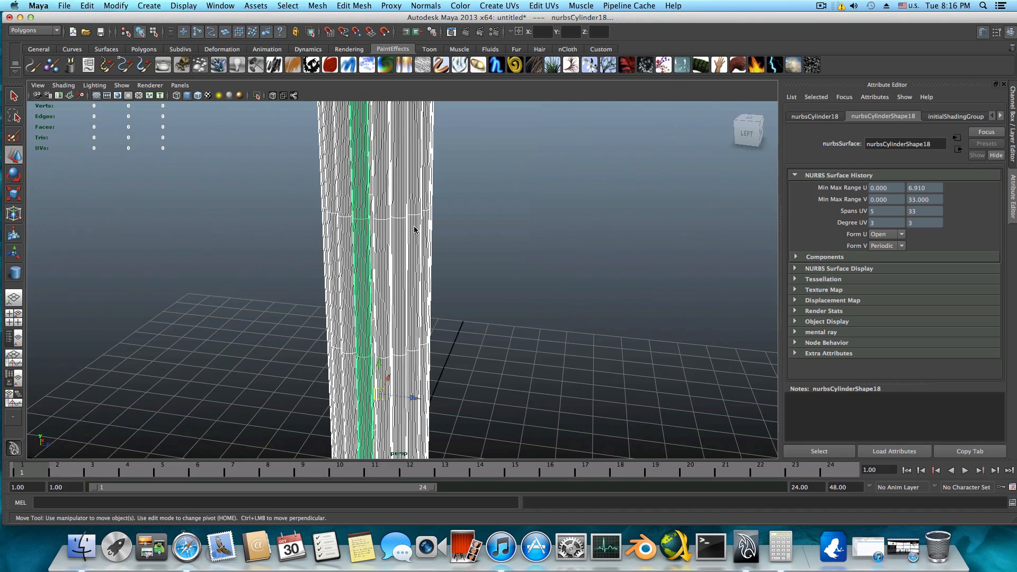
pyautogui.moveTo(421, 229)
pyautogui.keyDown('alt'); pyautogui.mouseDown()
pyautogui.moveTo(425, 245)
pyautogui.moveTo(422, 217)
pyautogui.mouseUp(); pyautogui.keyUp('alt')
pyautogui.keyDown('alt'); pyautogui.moveTo(390, 187); pyautogui.dragTo(469, 265); pyautogui.keyUp('alt')
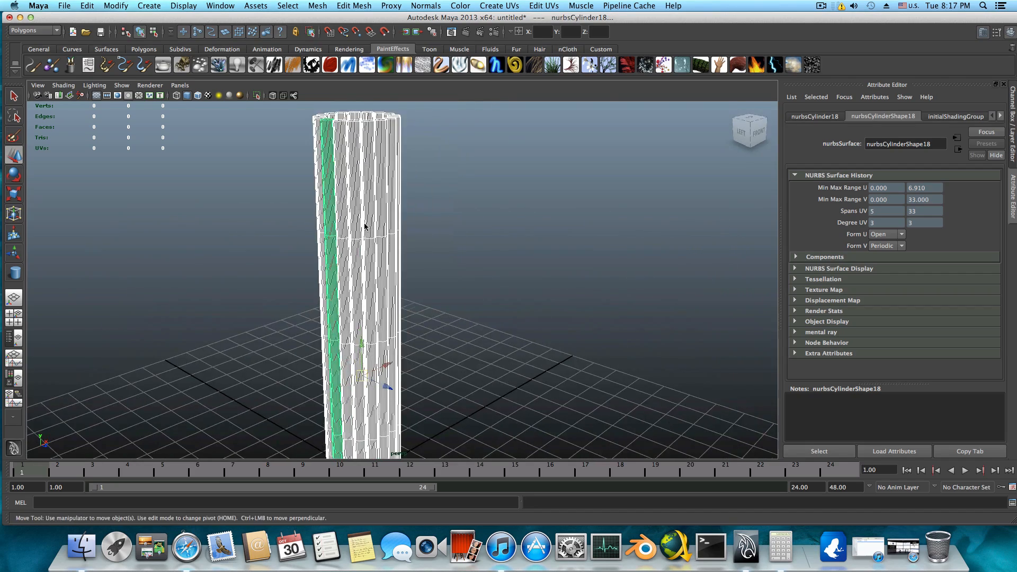
pyautogui.keyDown('alt'); pyautogui.moveTo(366, 228); pyautogui.dragTo(472, 226, button='middle'); pyautogui.keyUp('alt')
pyautogui.keyDown('alt'); pyautogui.moveTo(472, 226); pyautogui.dragTo(448, 337); pyautogui.keyUp('alt')
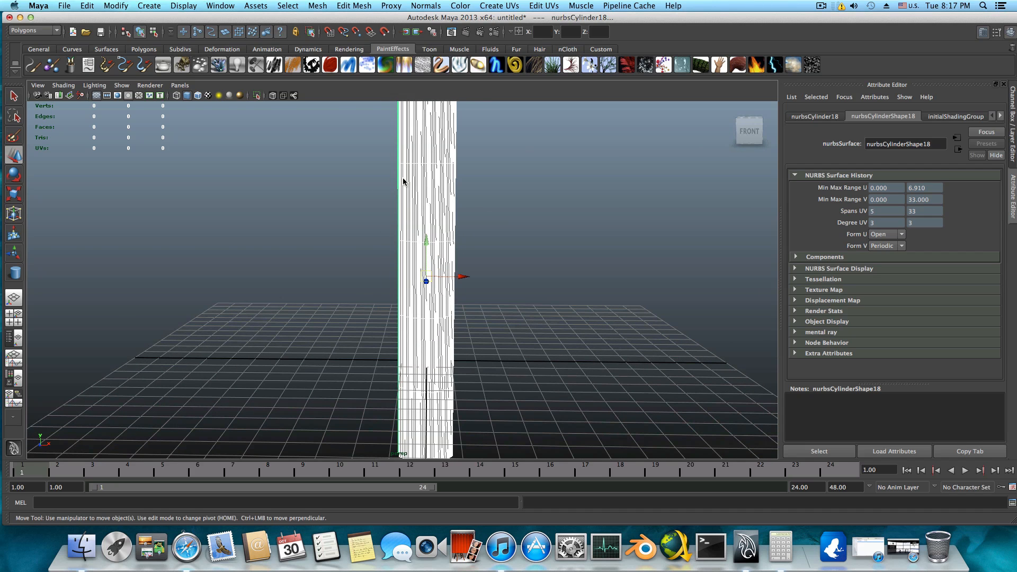
pyautogui.click(405, 241)
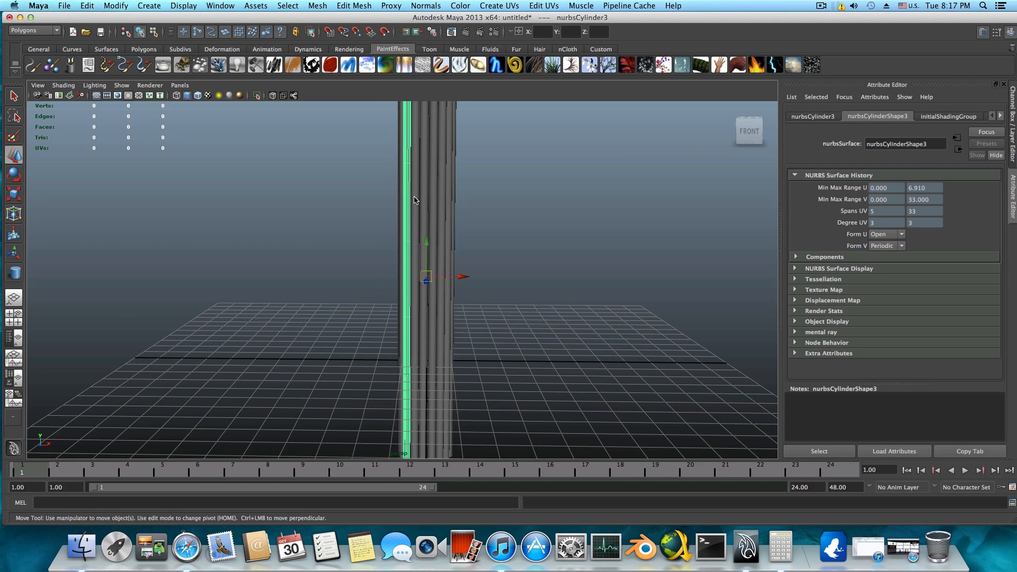
pyautogui.scroll(2, 414, 387)
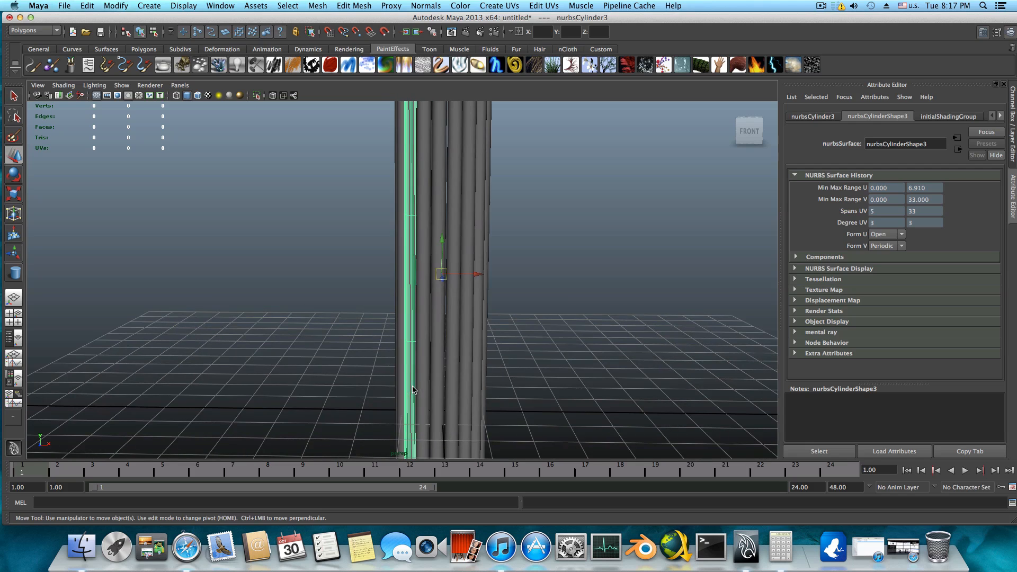
# - View the cylinder ring from above and display the selected copy's Channel Box instead of the Attribute Editor
pyautogui.keyDown('alt'); pyautogui.moveTo(436, 361); pyautogui.dragTo(439, 321); pyautogui.keyUp('alt')
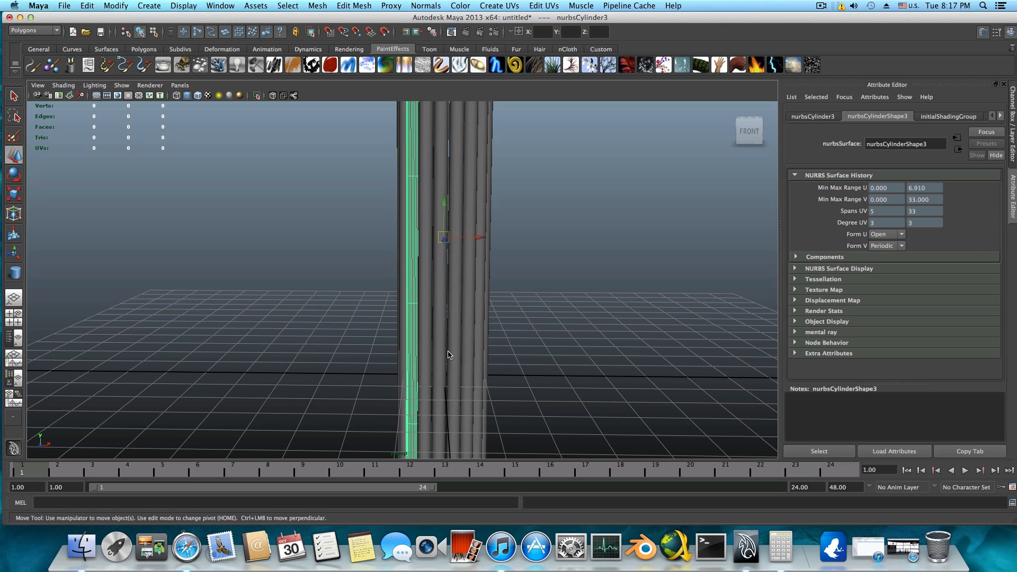
pyautogui.keyDown('alt'); pyautogui.moveTo(452, 288); pyautogui.dragTo(395, 288); pyautogui.keyUp('alt')
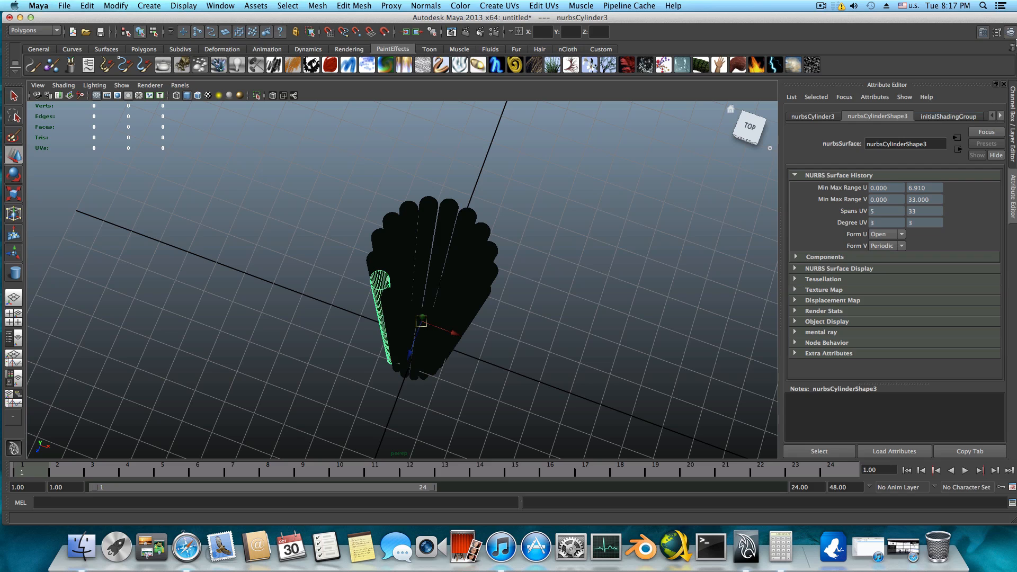
pyautogui.click(1011, 31)
pyautogui.click(1011, 32)
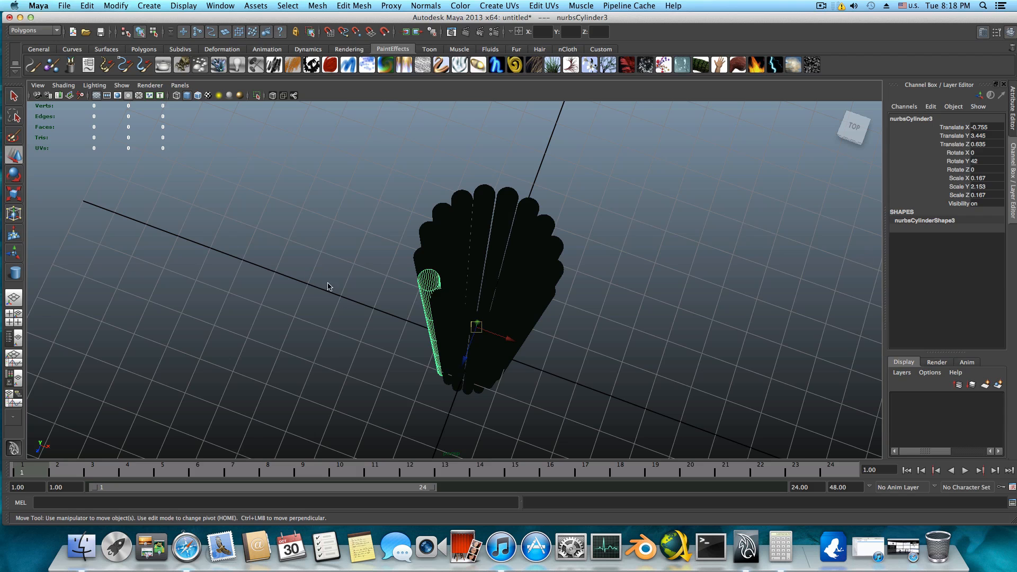
# - Select all cylinders in the ring and stretch them along Y to a scale of about 3.154
pyautogui.keyDown('alt'); pyautogui.moveTo(328, 287); pyautogui.dragTo(645, 282); pyautogui.keyUp('alt')
pyautogui.click(345, 289)
pyautogui.keyDown('alt'); pyautogui.moveTo(627, 329); pyautogui.dragTo(467, 311, button='right'); pyautogui.keyUp('alt')
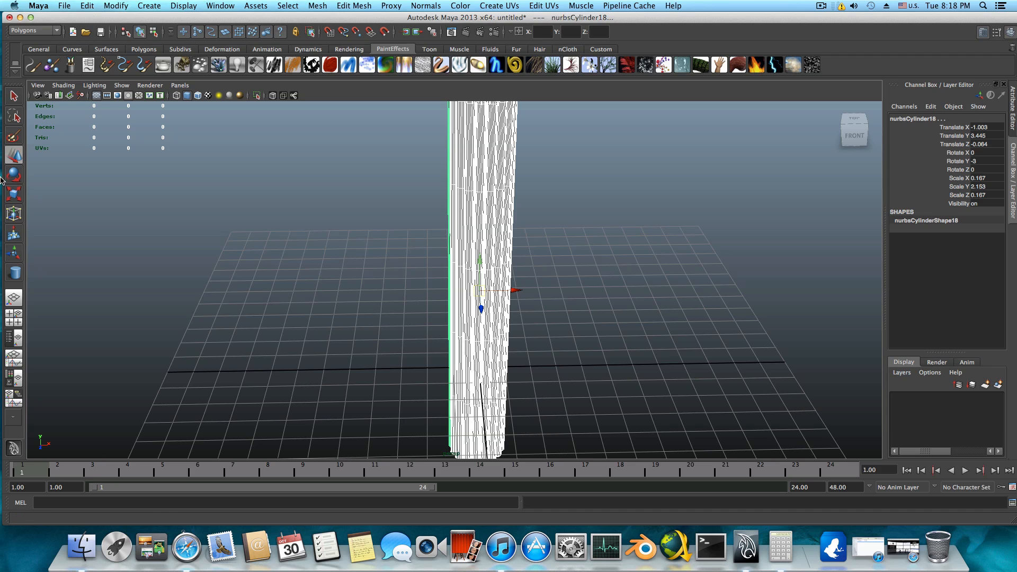
pyautogui.click(14, 194)
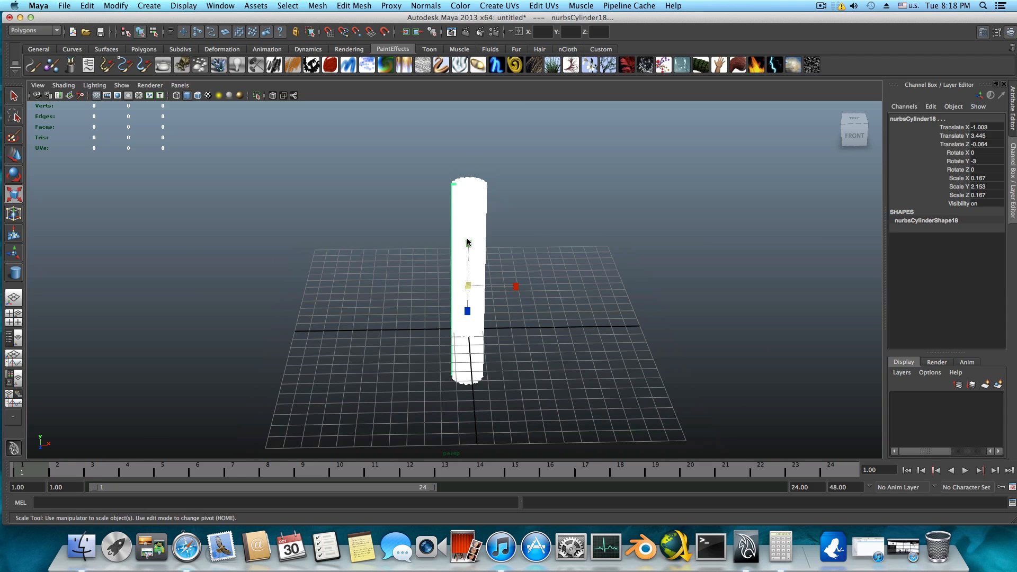
pyautogui.moveTo(468, 243); pyautogui.dragTo(468, 220)
pyautogui.moveTo(463, 265)
pyautogui.keyDown('alt'); pyautogui.mouseDown()
pyautogui.moveTo(504, 293)
pyautogui.moveTo(454, 255)
pyautogui.mouseUp(); pyautogui.keyUp('alt')
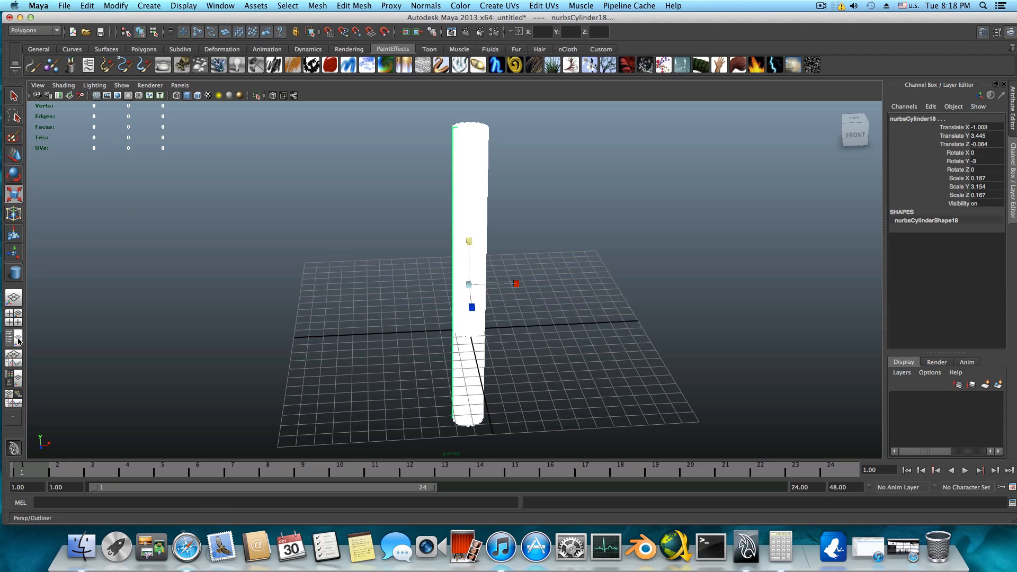
# - Group all the selected cylinders and delete the group's construction history
pyautogui.click(18, 338)
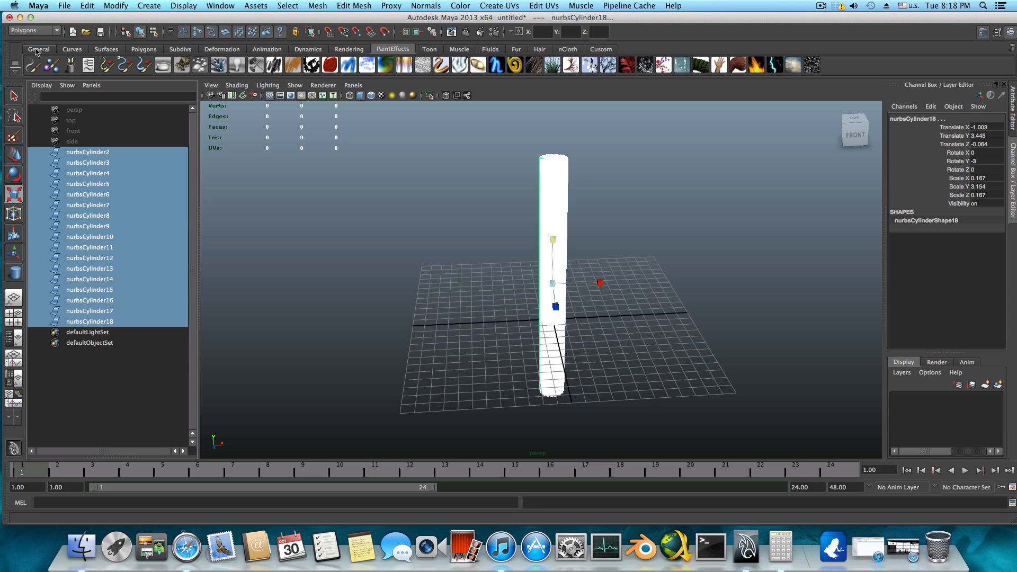
pyautogui.click(37, 49)
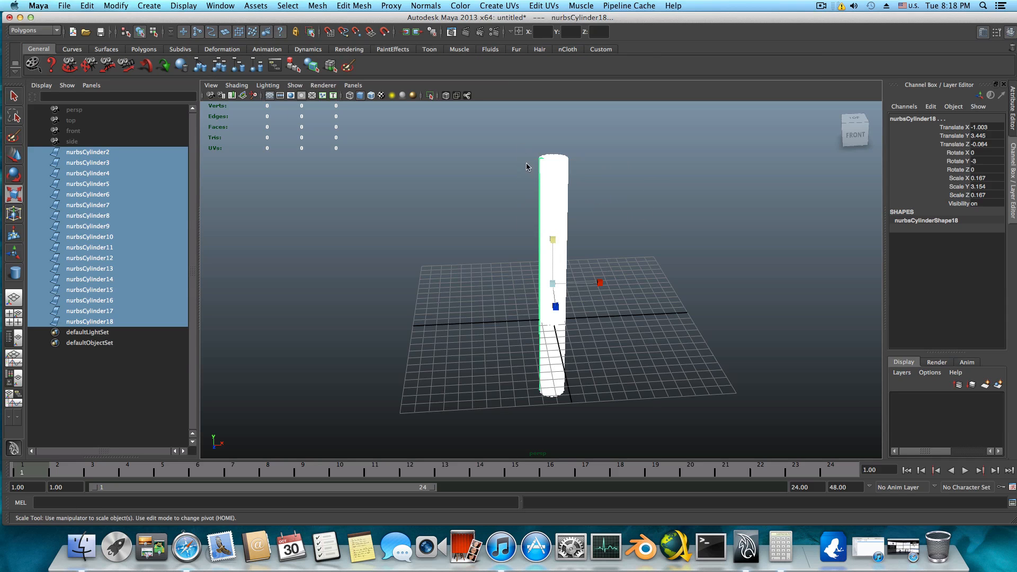
pyautogui.click(200, 67)
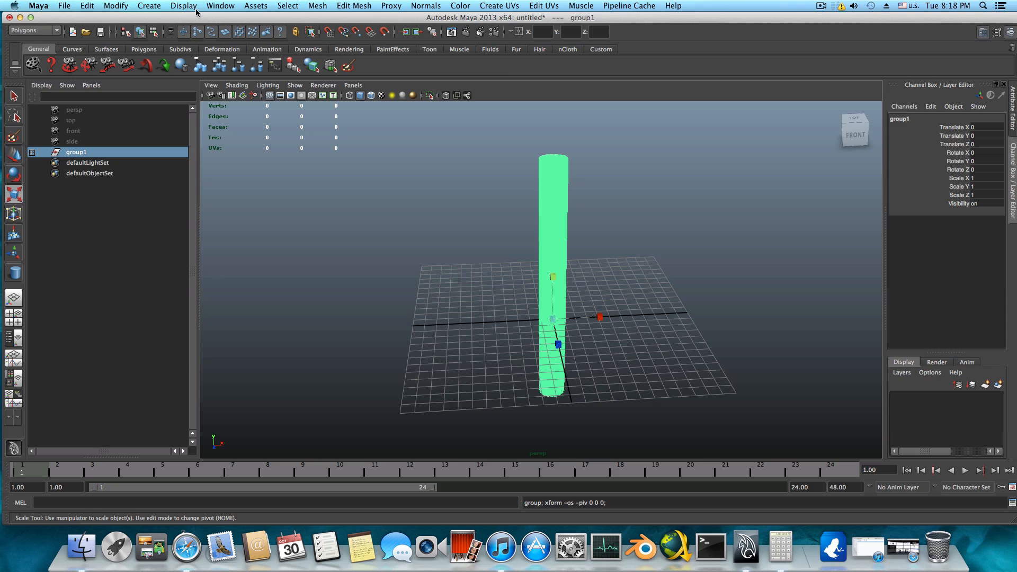
pyautogui.click(88, 6)
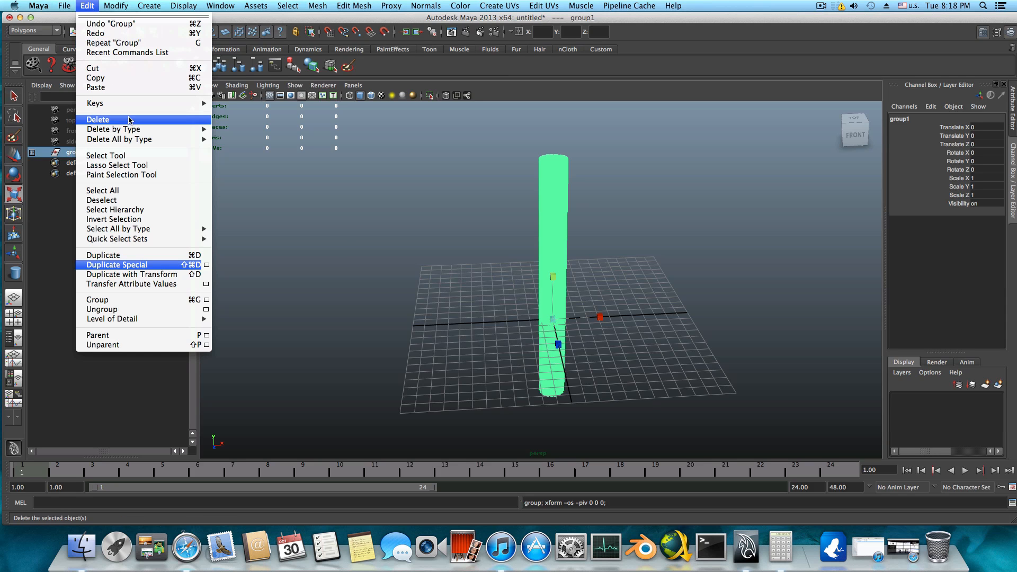
pyautogui.moveTo(136, 132)
pyautogui.click(247, 135)
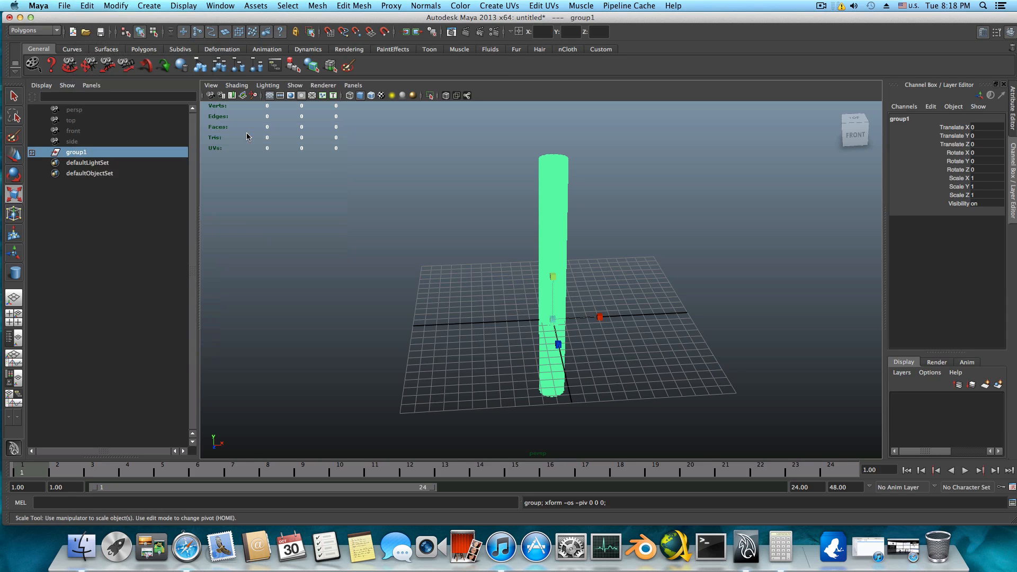
# - Freeze the transformations of the cylinder group and select all of its individual cylinders
pyautogui.click(86, 6)
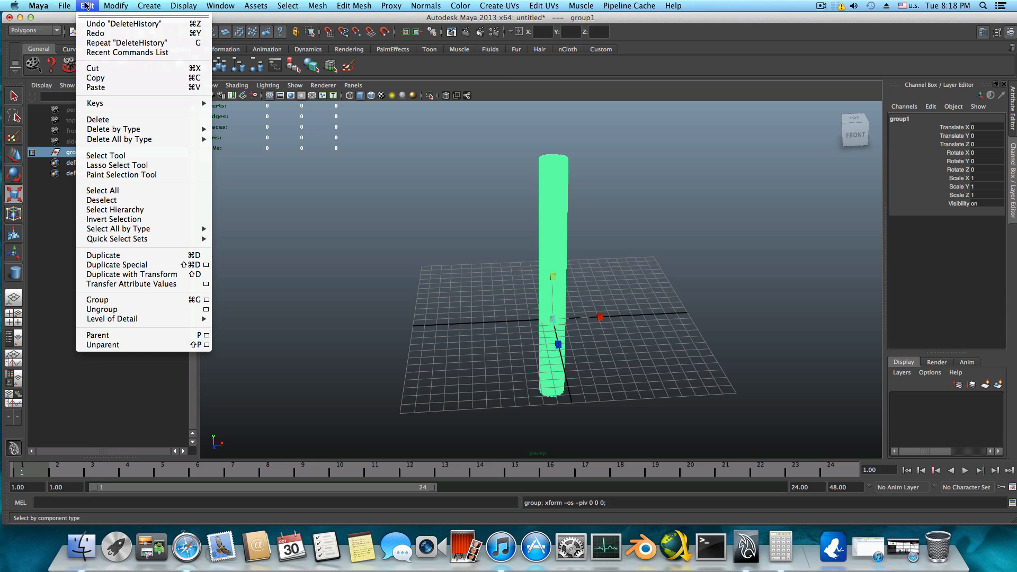
pyautogui.moveTo(116, 5)
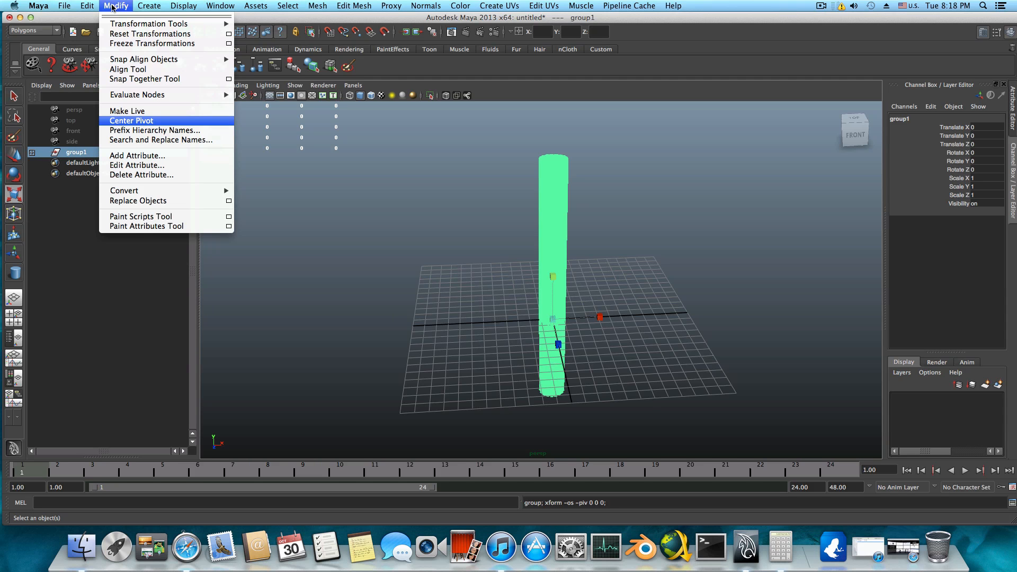
pyautogui.click(132, 121)
pyautogui.click(554, 247)
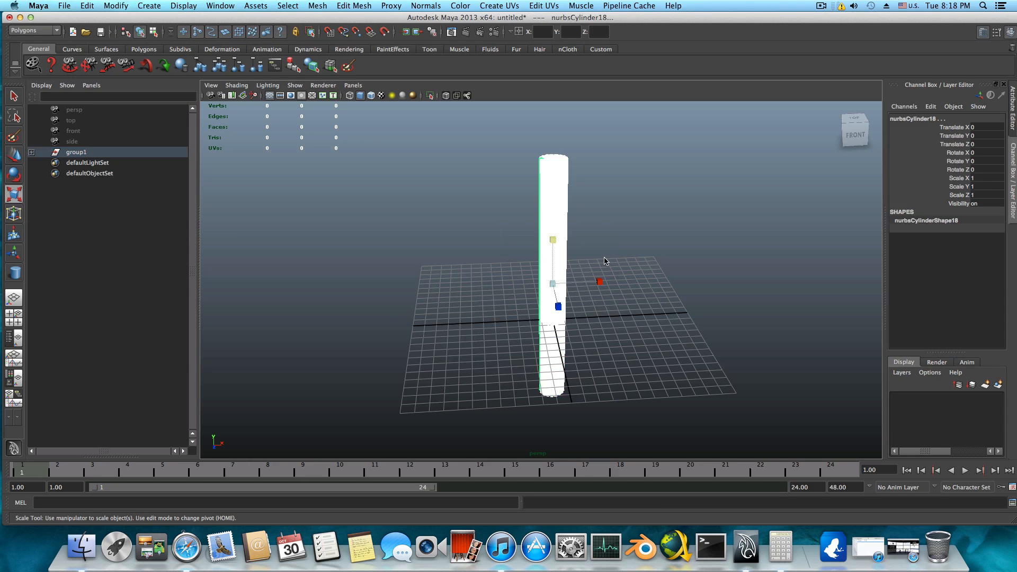
# - Apply a nonlinear Twist deformer to the selected cylinders using the Animation menu set
pyautogui.moveTo(605, 262)
pyautogui.keyDown('alt'); pyautogui.mouseDown()
pyautogui.moveTo(507, 255)
pyautogui.moveTo(595, 268)
pyautogui.mouseUp(); pyautogui.keyUp('alt')
pyautogui.scroll(4, 636, 280)
pyautogui.keyDown('alt'); pyautogui.moveTo(636, 279); pyautogui.dragTo(631, 321, button='middle'); pyautogui.keyUp('alt')
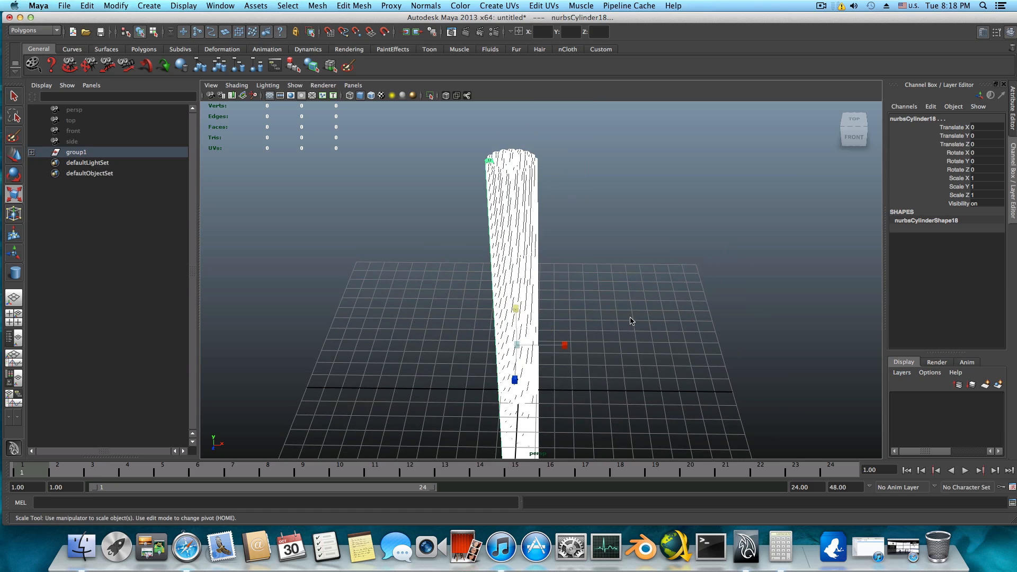
pyautogui.keyDown('alt'); pyautogui.moveTo(631, 321); pyautogui.dragTo(545, 298, button='right'); pyautogui.keyUp('alt')
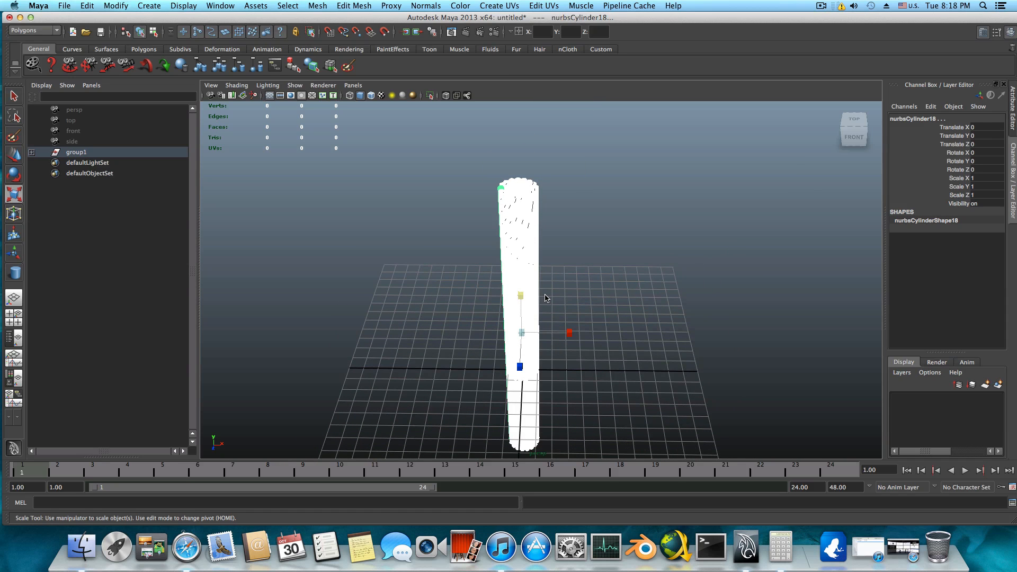
pyautogui.moveTo(545, 298)
pyautogui.keyDown('alt'); pyautogui.mouseDown()
pyautogui.moveTo(616, 268)
pyautogui.moveTo(541, 285)
pyautogui.mouseUp(); pyautogui.keyUp('alt')
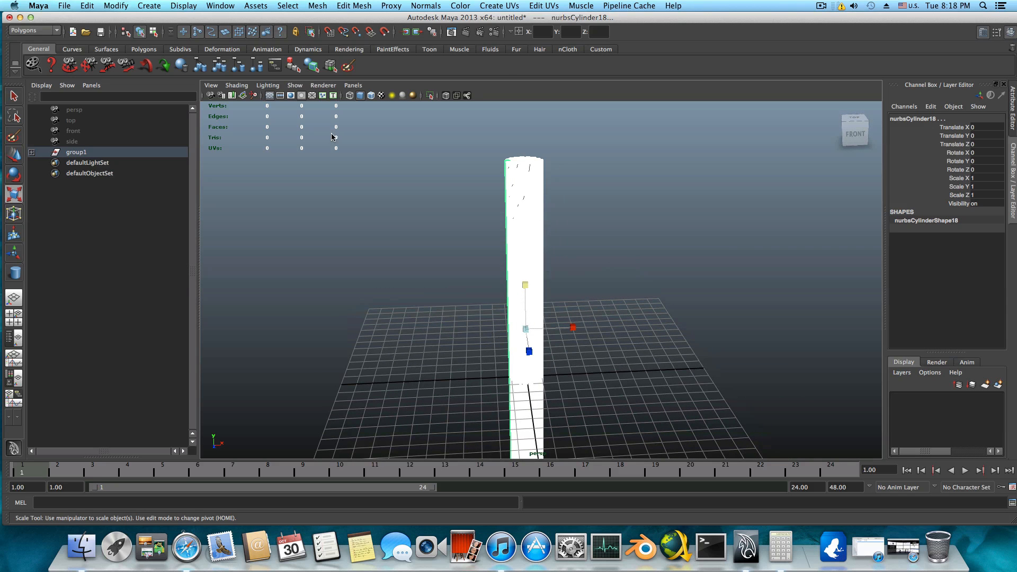
pyautogui.keyDown('alt'); pyautogui.moveTo(442, 175); pyautogui.dragTo(447, 190); pyautogui.keyUp('alt')
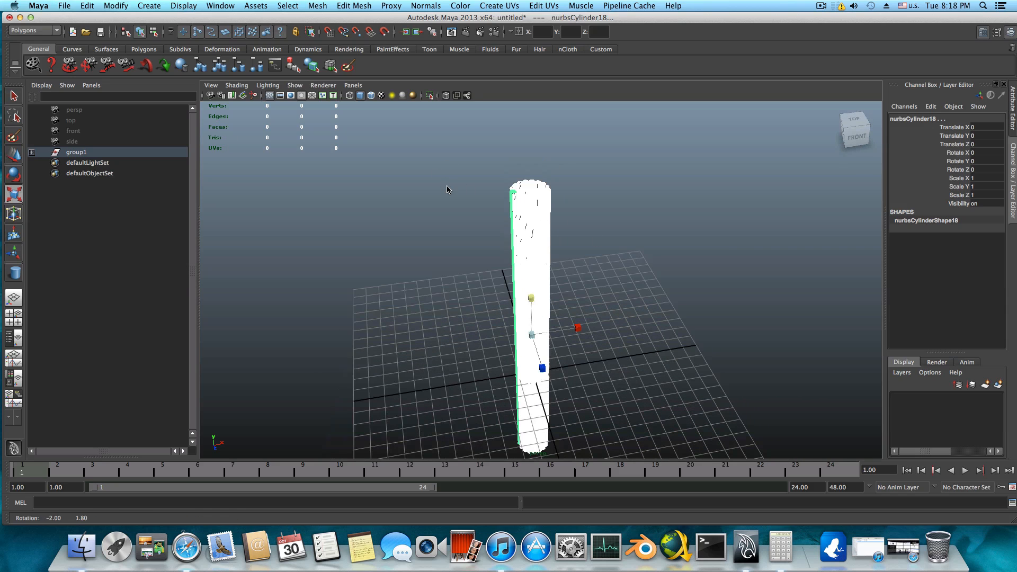
pyautogui.click(33, 31)
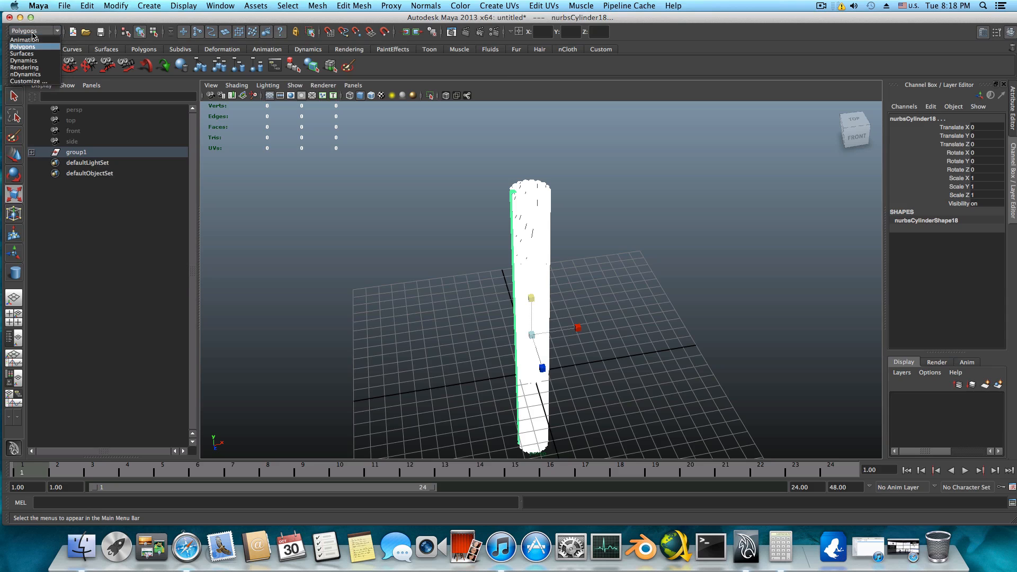
pyautogui.click(25, 39)
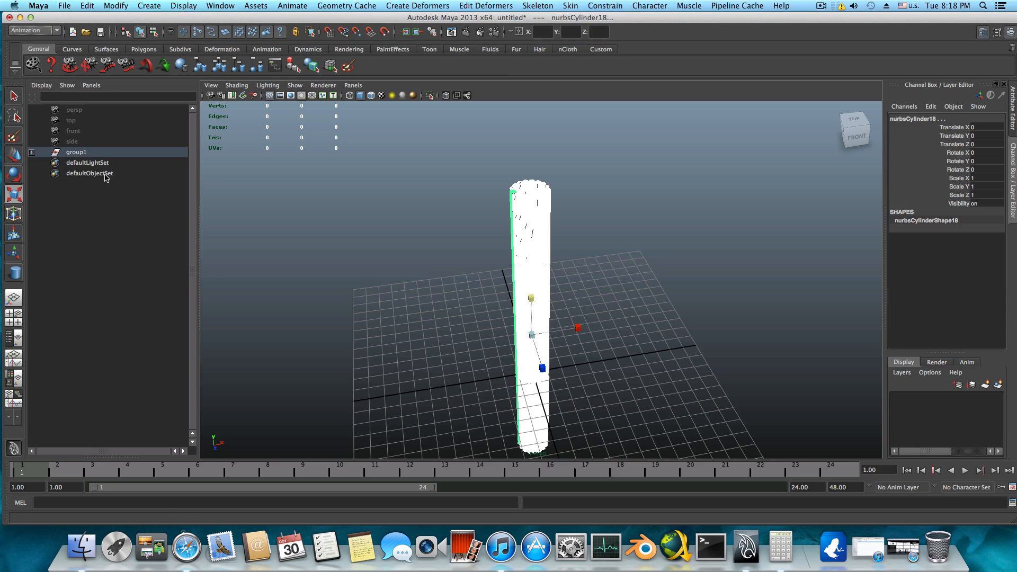
pyautogui.click(33, 30)
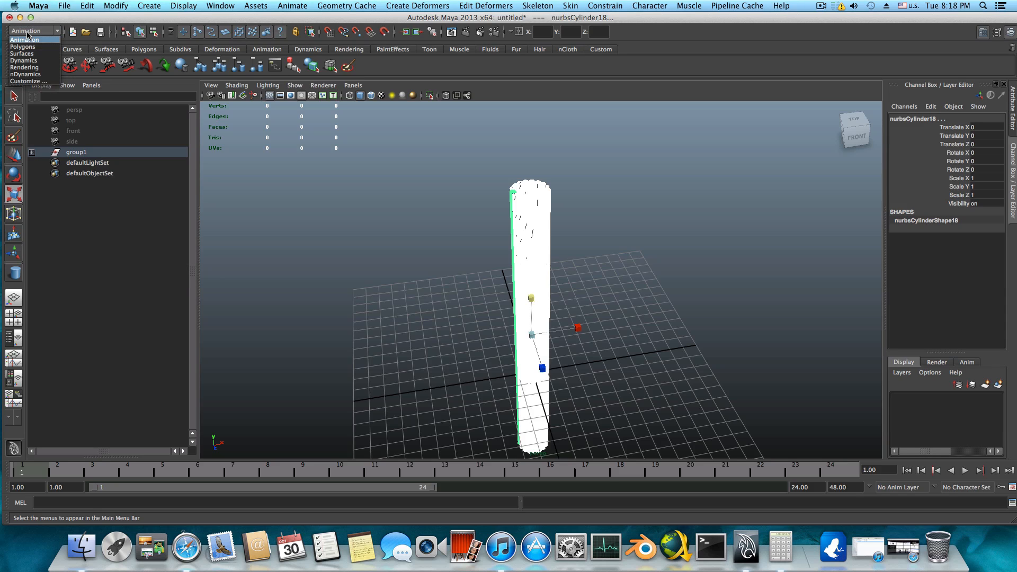
pyautogui.click(26, 43)
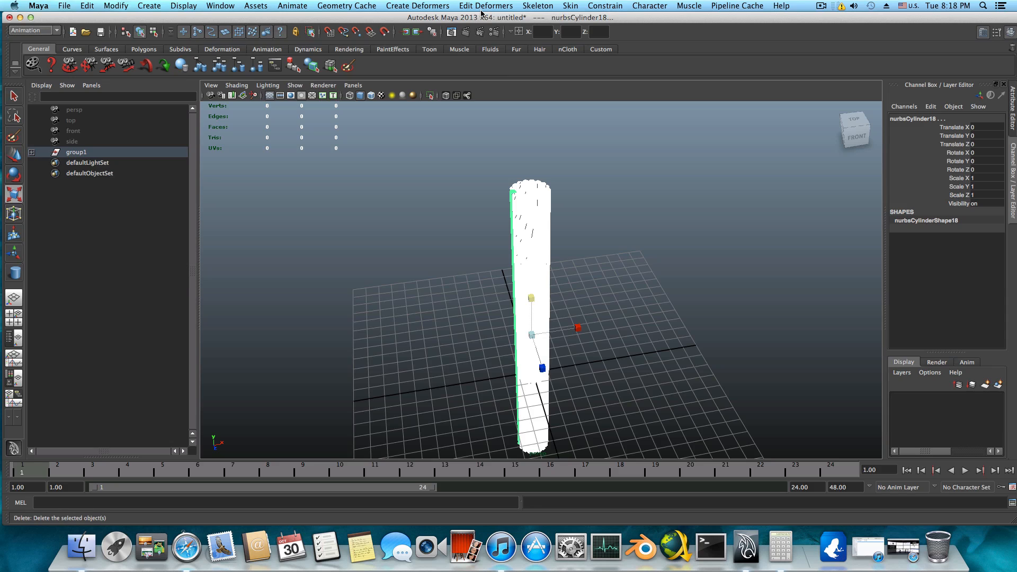
pyautogui.click(434, 6)
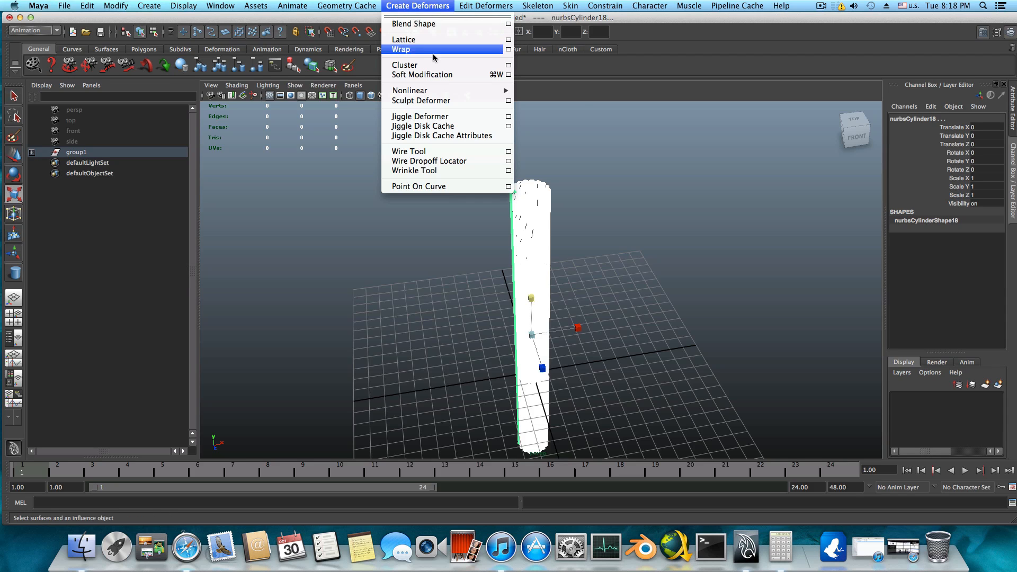
pyautogui.moveTo(437, 94)
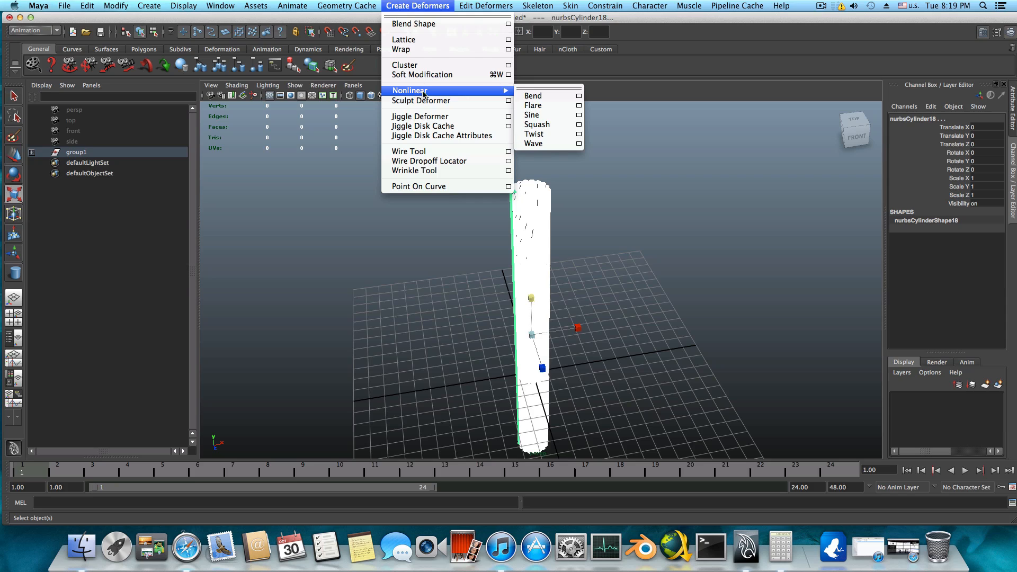
pyautogui.click(532, 134)
pyautogui.keyDown('alt'); pyautogui.moveTo(533, 151); pyautogui.dragTo(578, 251); pyautogui.keyUp('alt')
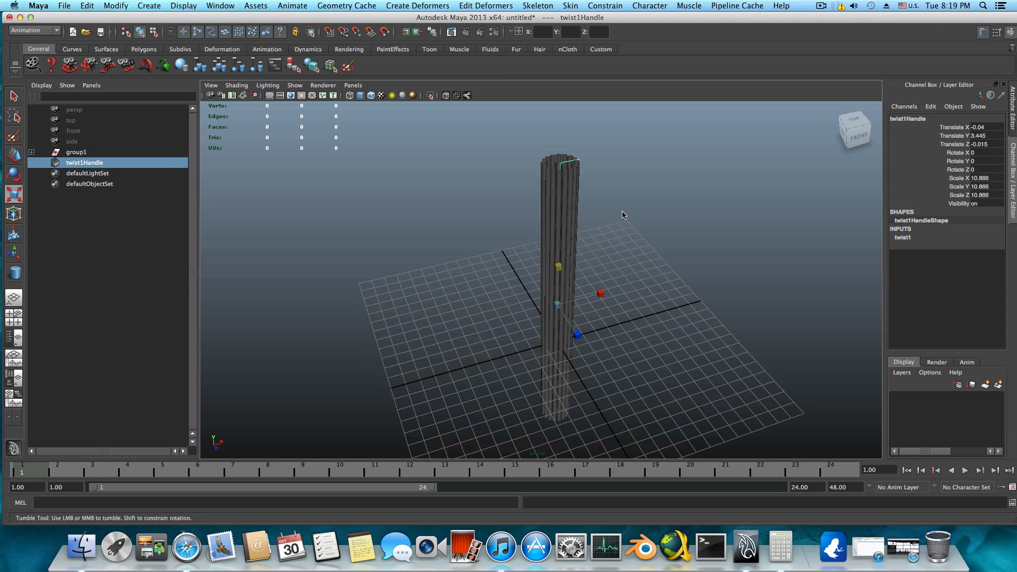
# - Set the twist deformer's Start Angle to about 299 so the cylinders wind around each other
pyautogui.keyDown('alt'); pyautogui.moveTo(644, 211); pyautogui.dragTo(511, 209); pyautogui.keyUp('alt')
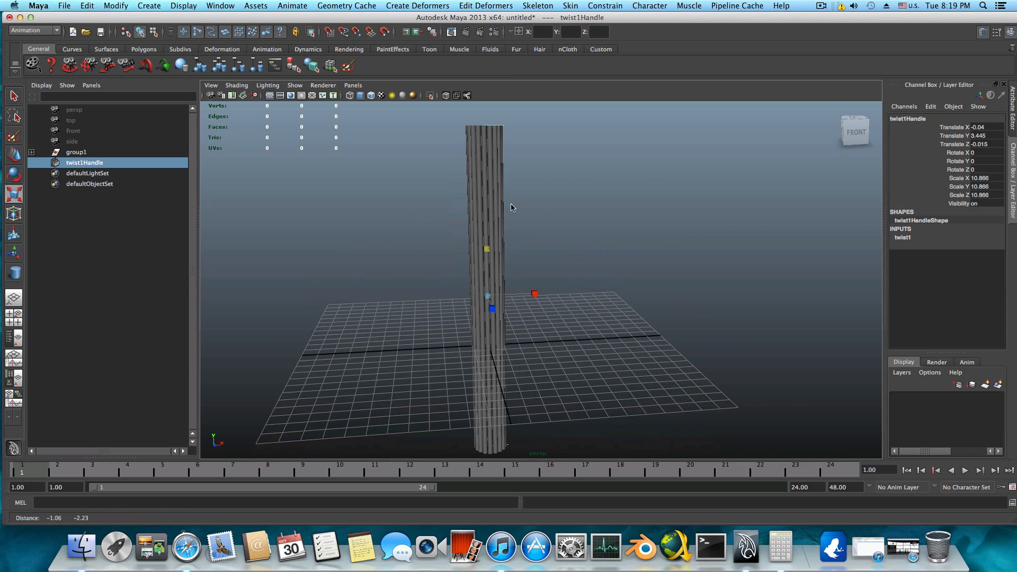
pyautogui.click(1011, 33)
pyautogui.click(1011, 33)
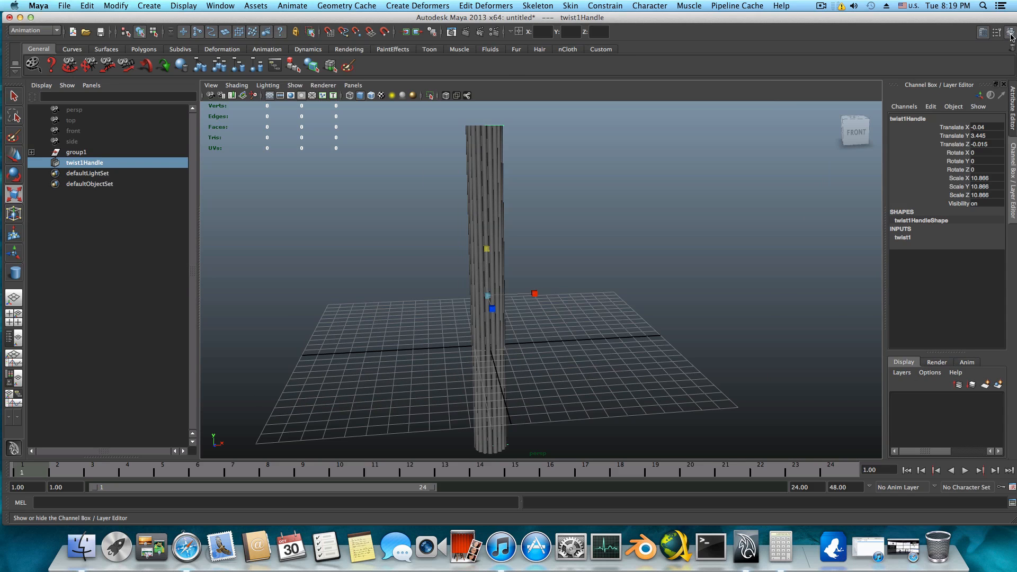
pyautogui.click(905, 238)
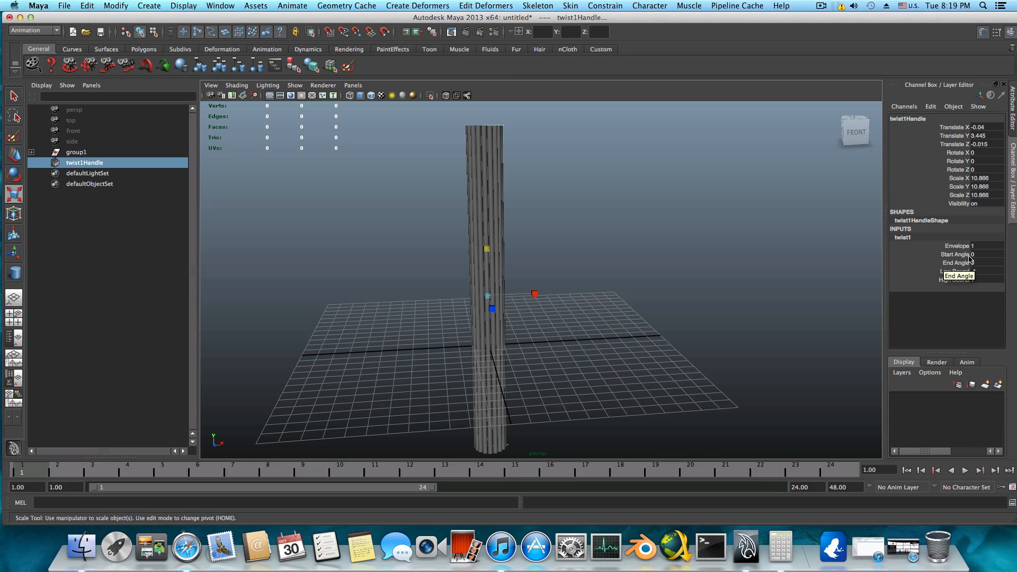
pyautogui.click(951, 255)
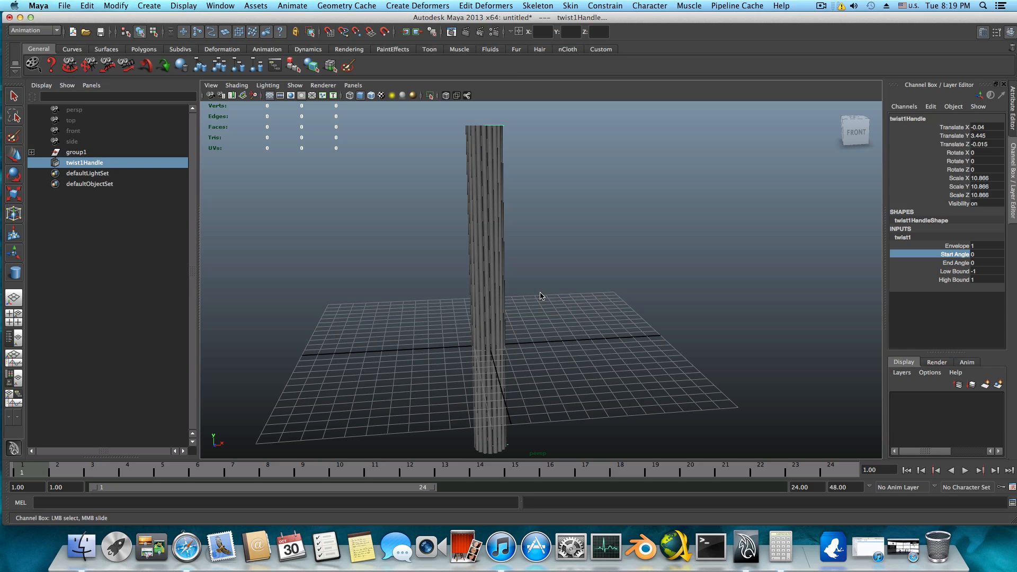
pyautogui.moveTo(540, 296); pyautogui.dragTo(676, 302, button='middle')
pyautogui.moveTo(608, 268)
pyautogui.keyDown('alt'); pyautogui.mouseDown()
pyautogui.moveTo(569, 327)
pyautogui.moveTo(620, 262)
pyautogui.mouseUp(); pyautogui.keyUp('alt')
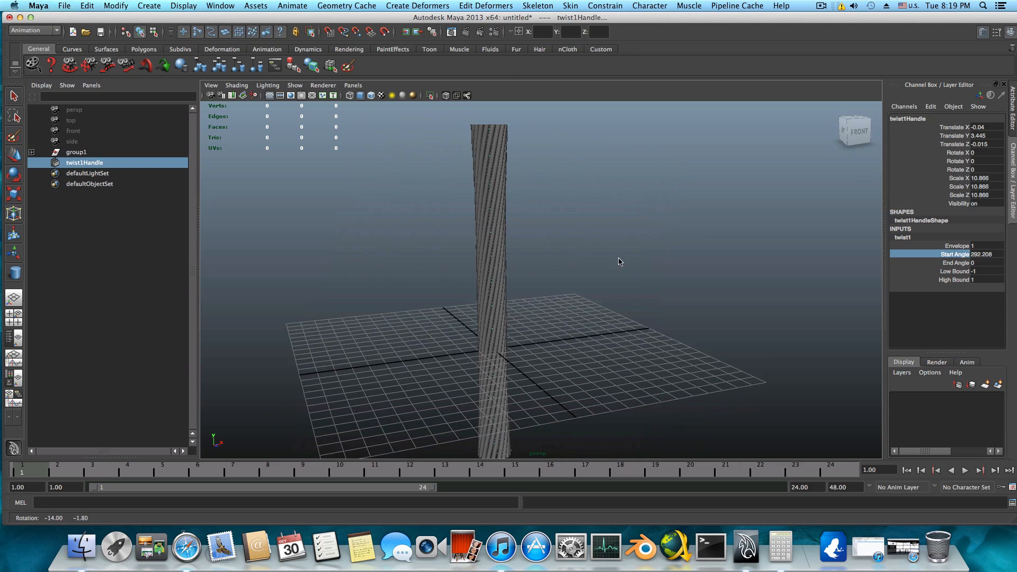
pyautogui.moveTo(548, 267); pyautogui.dragTo(551, 267, button='middle')
pyautogui.keyDown('alt'); pyautogui.moveTo(551, 272); pyautogui.dragTo(532, 279); pyautogui.keyUp('alt')
pyautogui.press('r')
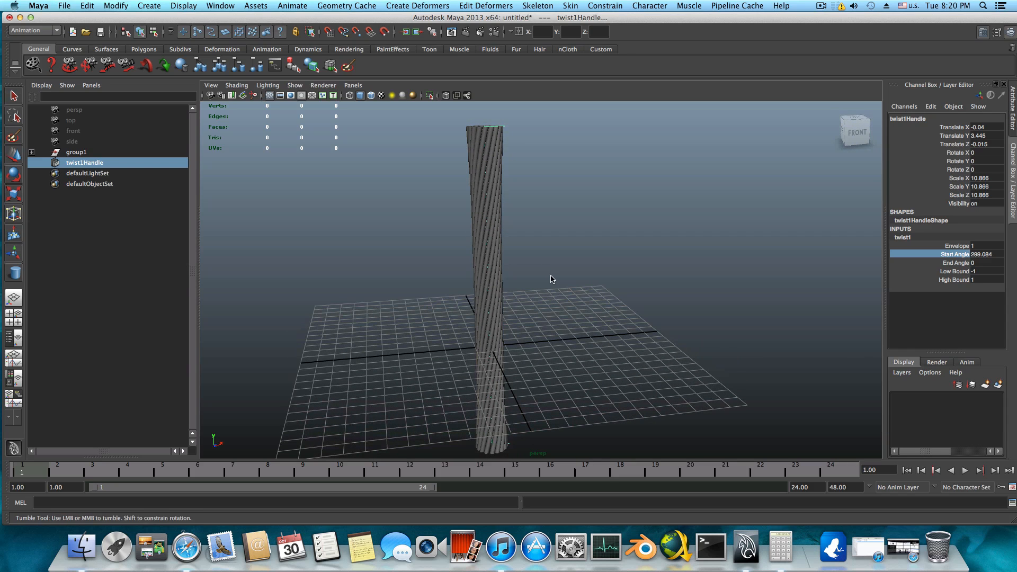
# - Create a lattice deformer with 2 × 7 × 2 divisions around the twisted cylinder group
pyautogui.click(551, 279)
pyautogui.keyDown('alt'); pyautogui.moveTo(551, 279); pyautogui.dragTo(460, 246); pyautogui.keyUp('alt')
pyautogui.keyDown('alt'); pyautogui.moveTo(459, 245); pyautogui.dragTo(517, 259, button='right'); pyautogui.keyUp('alt')
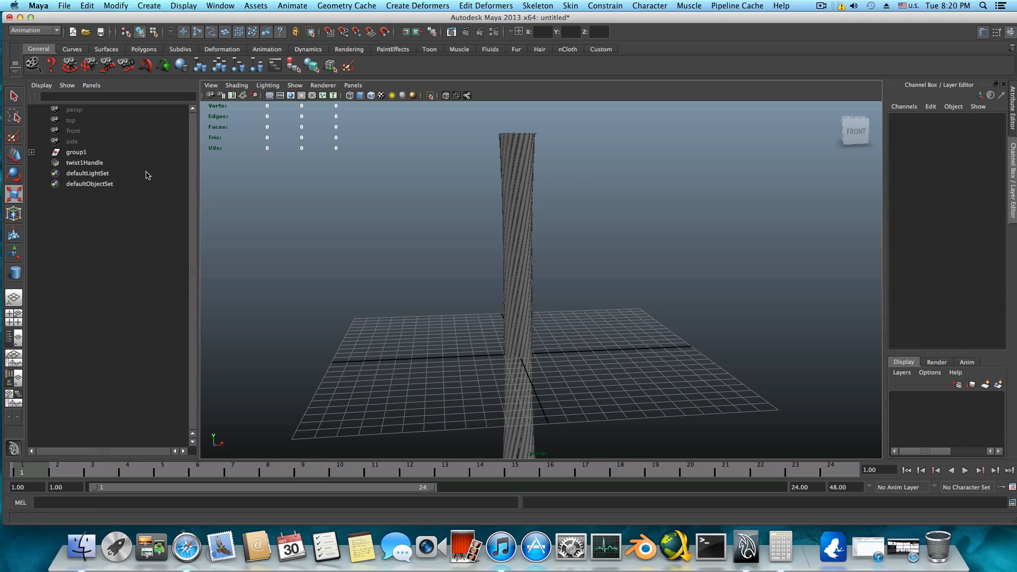
pyautogui.click(73, 153)
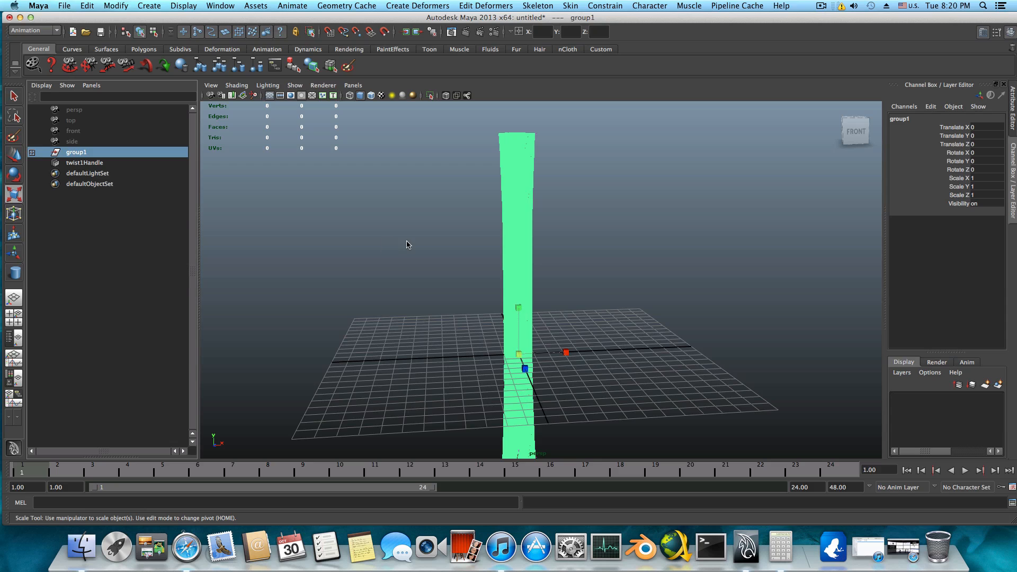
pyautogui.click(415, 7)
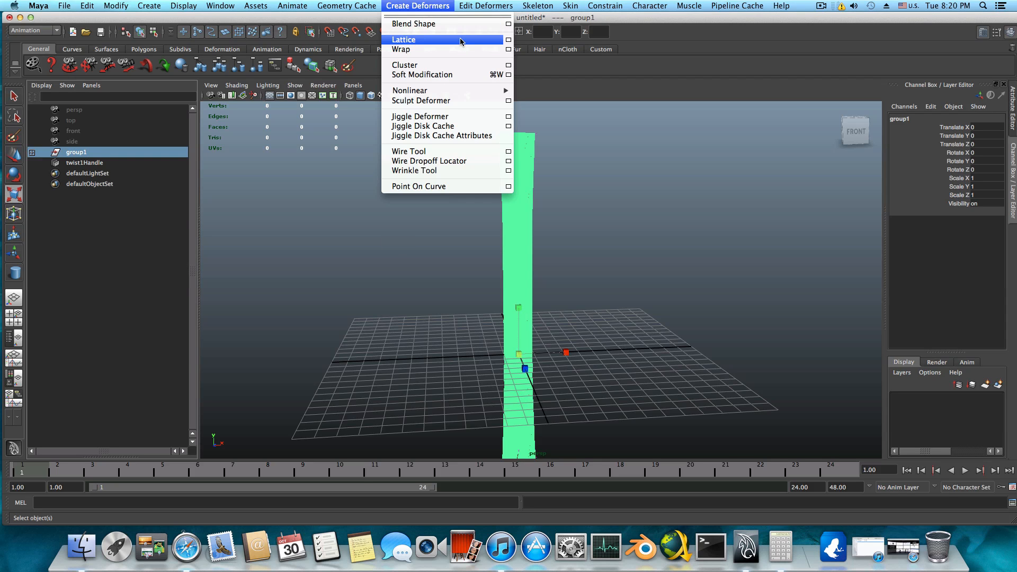
pyautogui.click(509, 40)
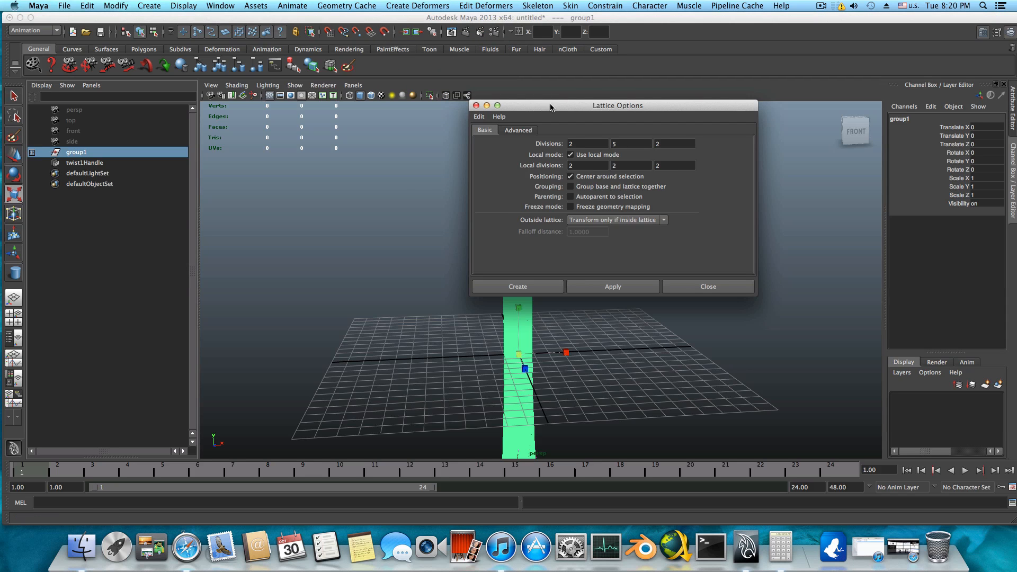
pyautogui.moveTo(561, 109); pyautogui.dragTo(666, 114)
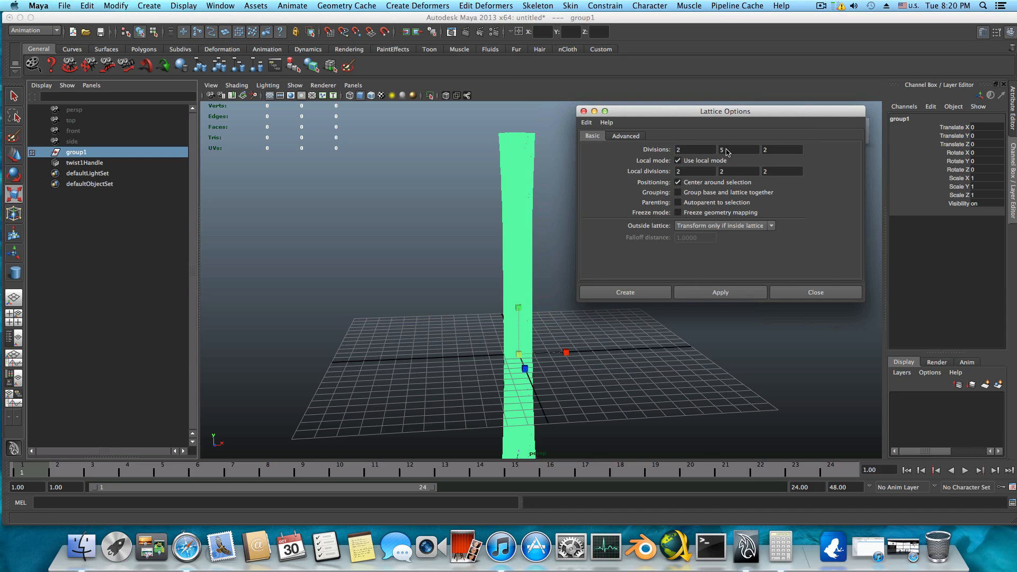
pyautogui.doubleClick(731, 150)
pyautogui.doubleClick(724, 151)
pyautogui.click(649, 294)
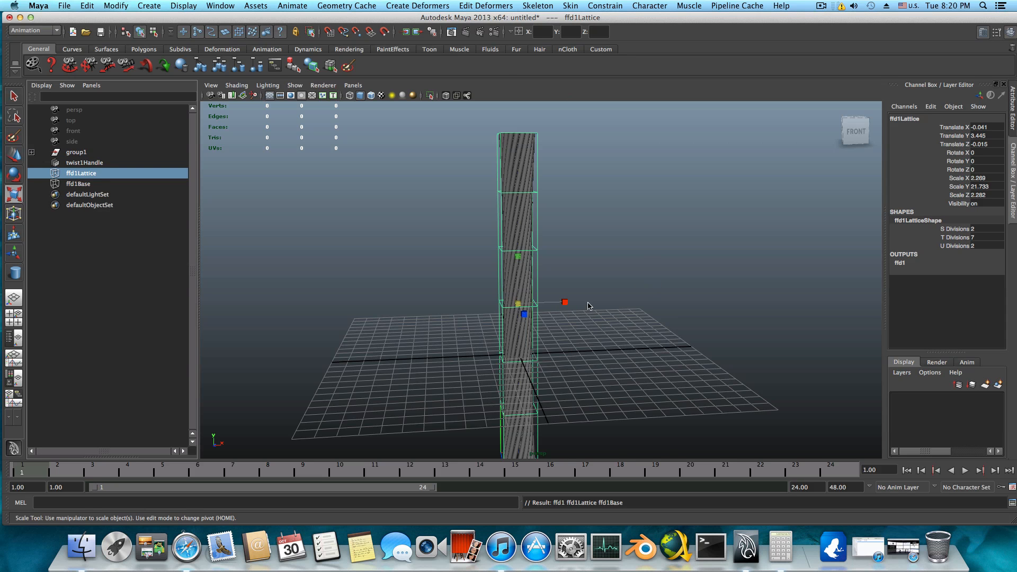
# - Switch the lattice around the twisted bundle to lattice point editing
pyautogui.keyDown('alt'); pyautogui.moveTo(588, 306); pyautogui.dragTo(521, 207); pyautogui.keyUp('alt')
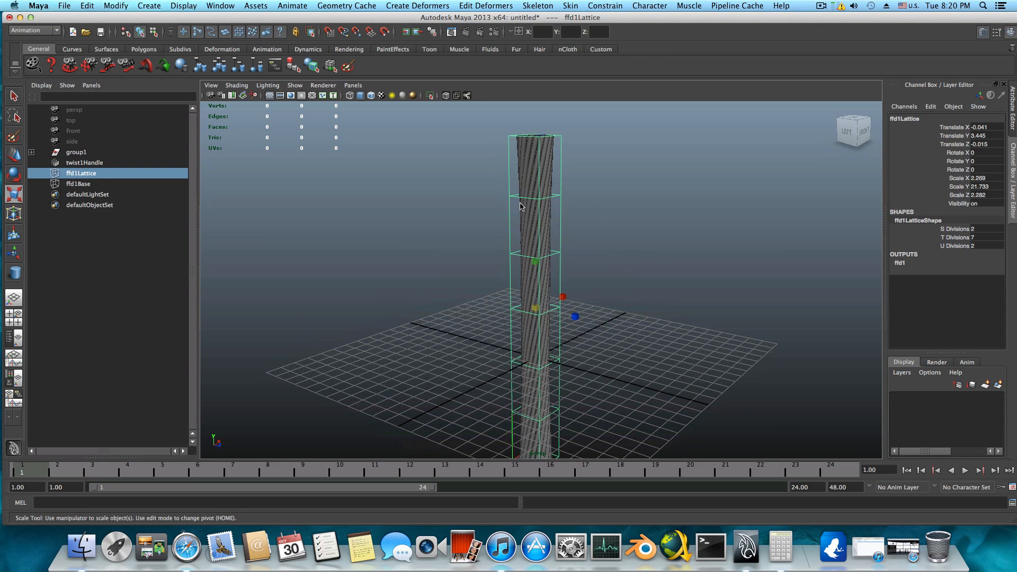
pyautogui.keyDown('alt'); pyautogui.moveTo(577, 253); pyautogui.dragTo(585, 272); pyautogui.keyUp('alt')
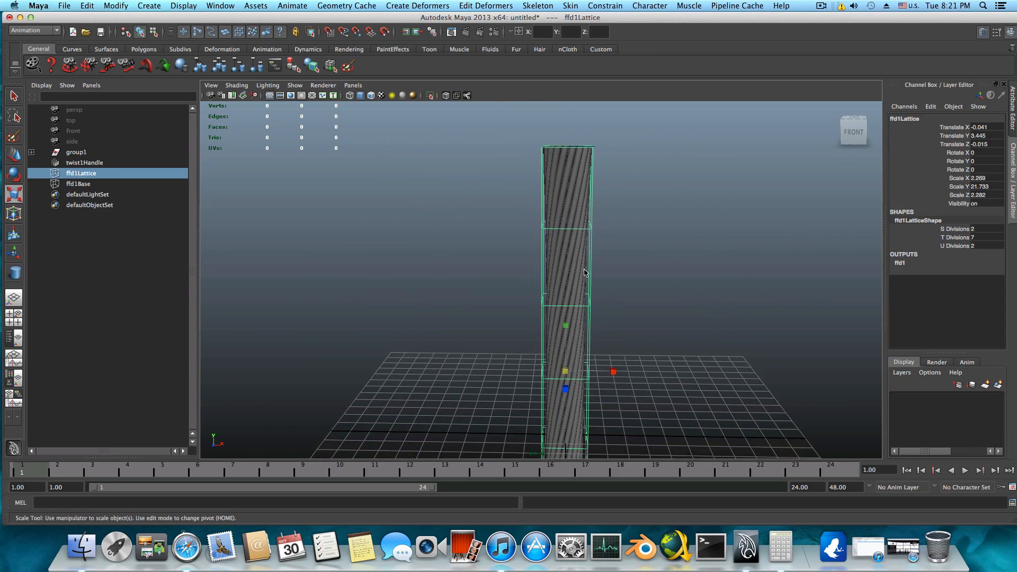
pyautogui.keyDown('alt'); pyautogui.moveTo(527, 241); pyautogui.dragTo(506, 232); pyautogui.keyUp('alt')
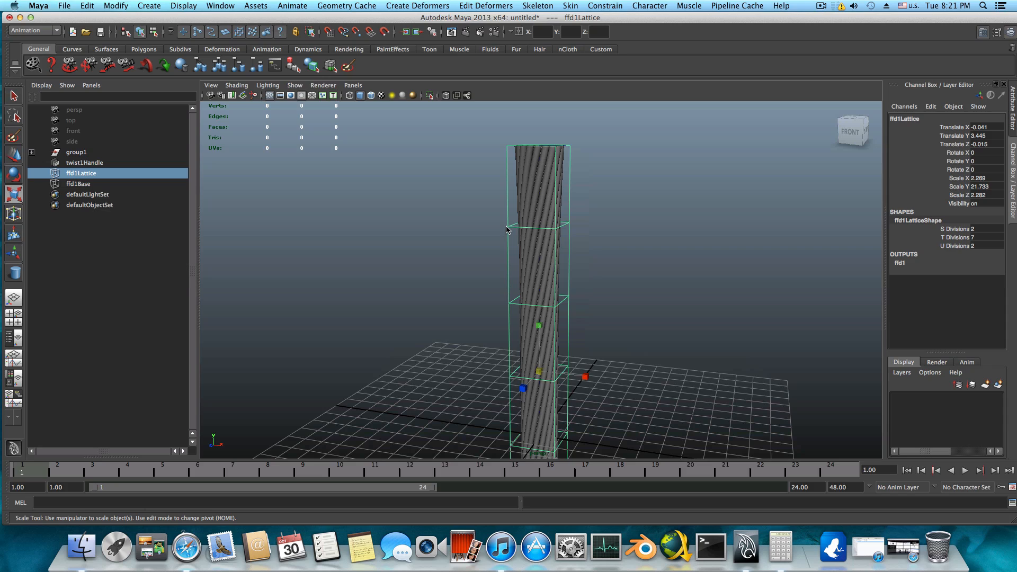
pyautogui.rightClick(510, 229)
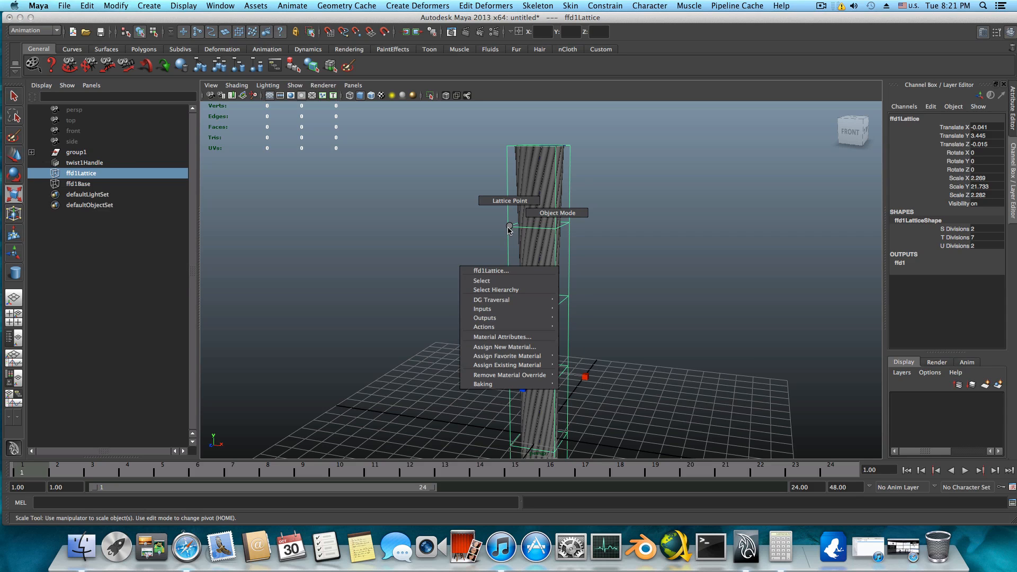
pyautogui.click(509, 228)
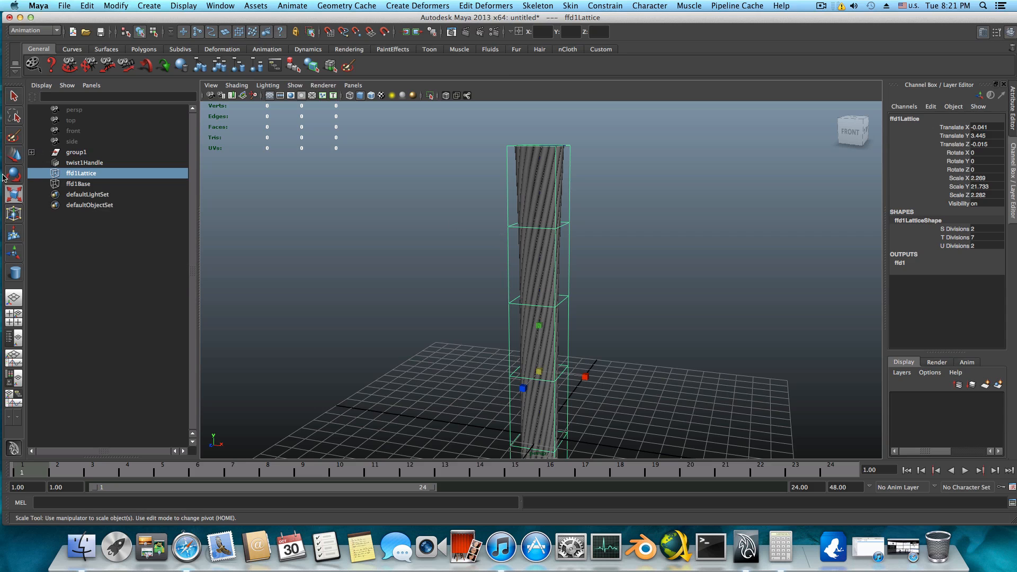
pyautogui.click(14, 196)
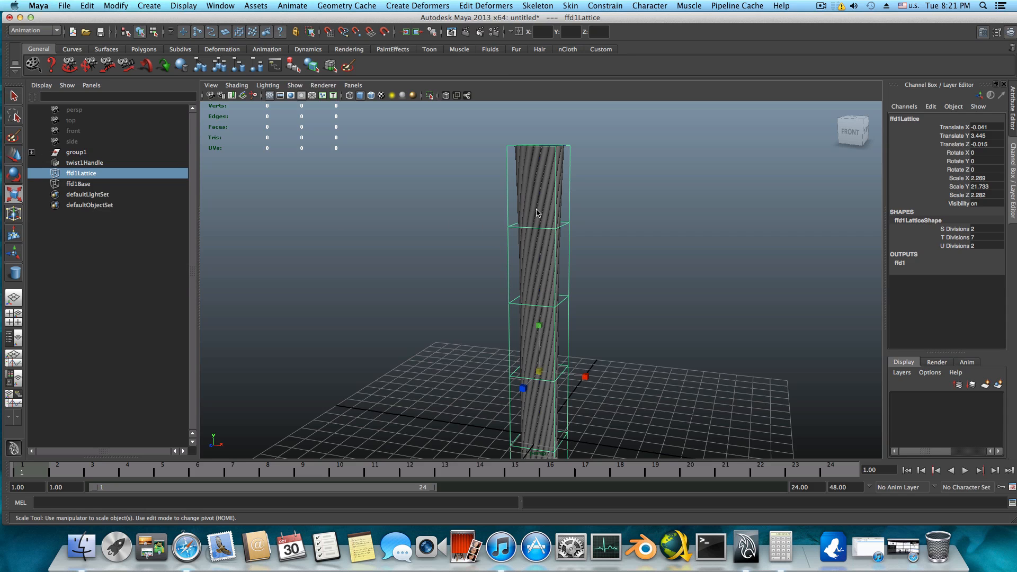
pyautogui.rightClick(508, 226)
pyautogui.click(512, 219)
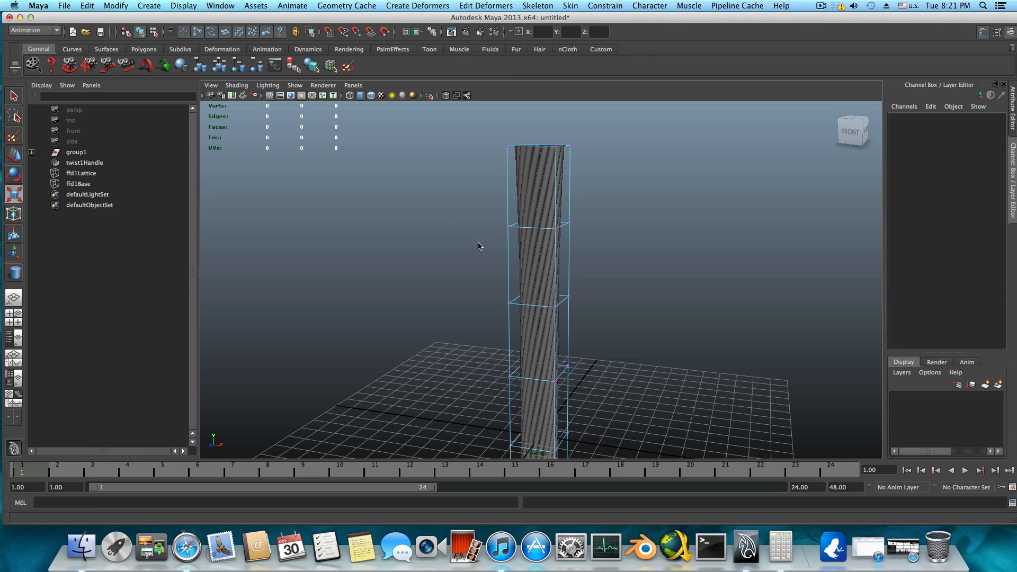
# - Select the top row of lattice points and scale it outward horizontally to flare the bundle's upper end
pyautogui.keyDown('alt'); pyautogui.moveTo(482, 243); pyautogui.dragTo(498, 243); pyautogui.keyUp('alt')
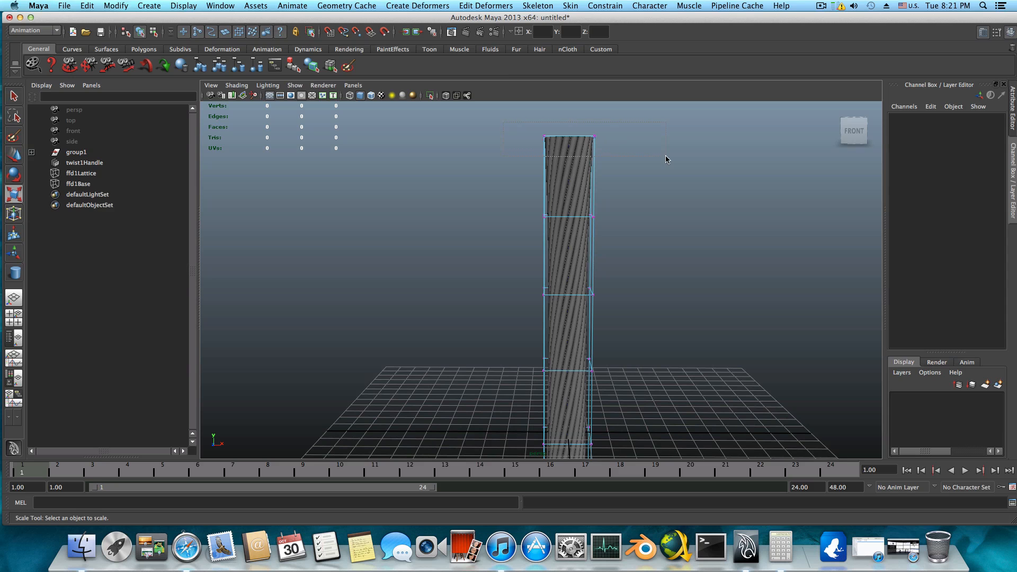
pyautogui.moveTo(666, 154); pyautogui.dragTo(604, 223)
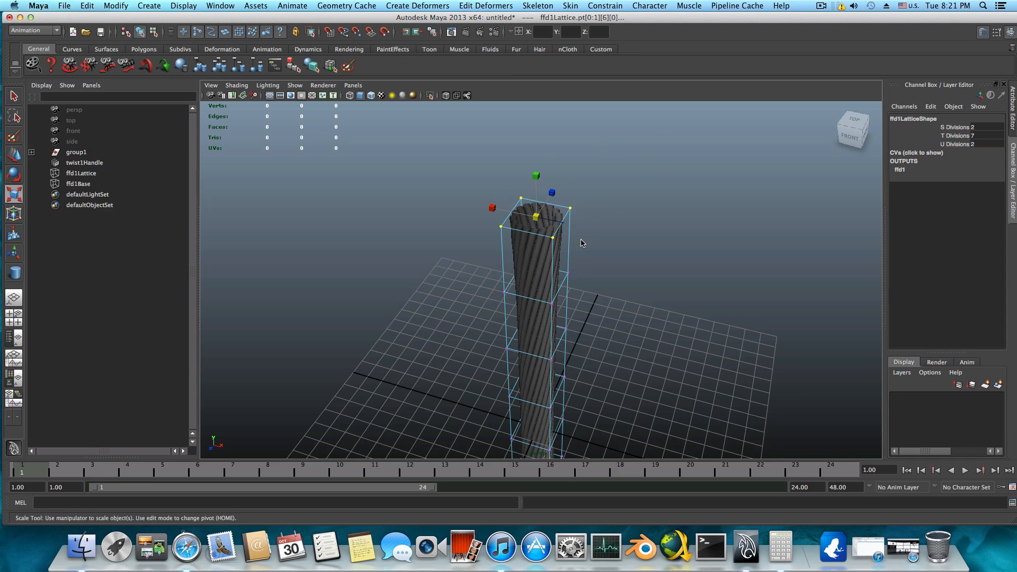
pyautogui.moveTo(538, 220); pyautogui.dragTo(587, 244)
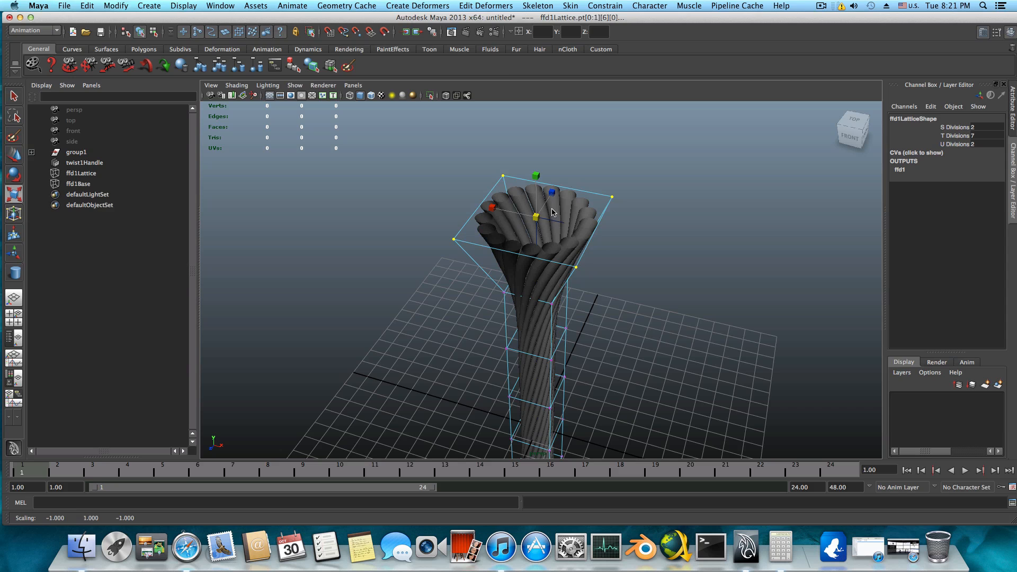
# - Select the third row of lattice points from the top and scale it inward horizontally to narrow the bundle
pyautogui.click(17, 152)
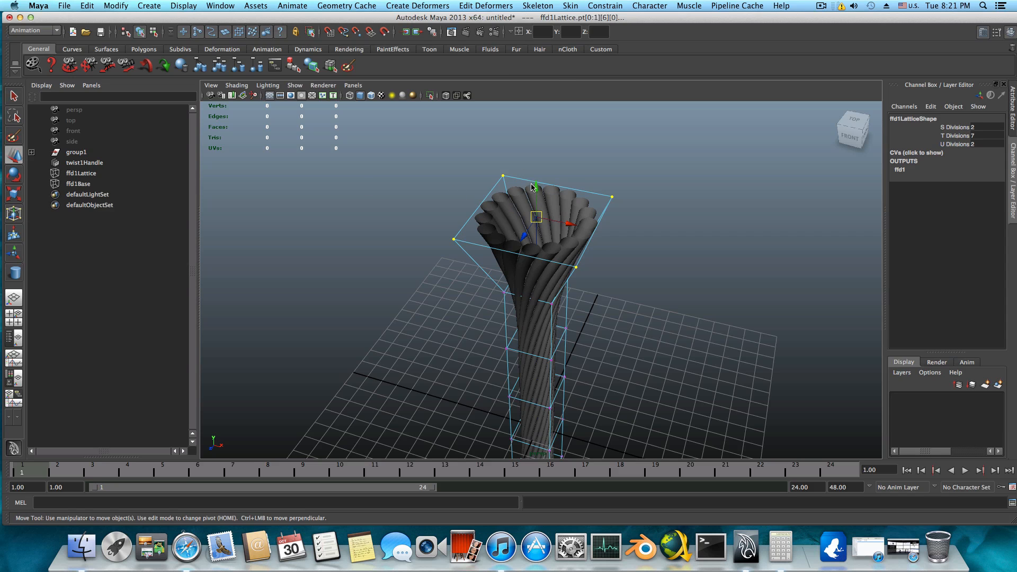
pyautogui.keyDown('alt'); pyautogui.moveTo(532, 186); pyautogui.dragTo(595, 216); pyautogui.keyUp('alt')
pyautogui.keyDown('alt'); pyautogui.moveTo(531, 234); pyautogui.dragTo(505, 233); pyautogui.keyUp('alt')
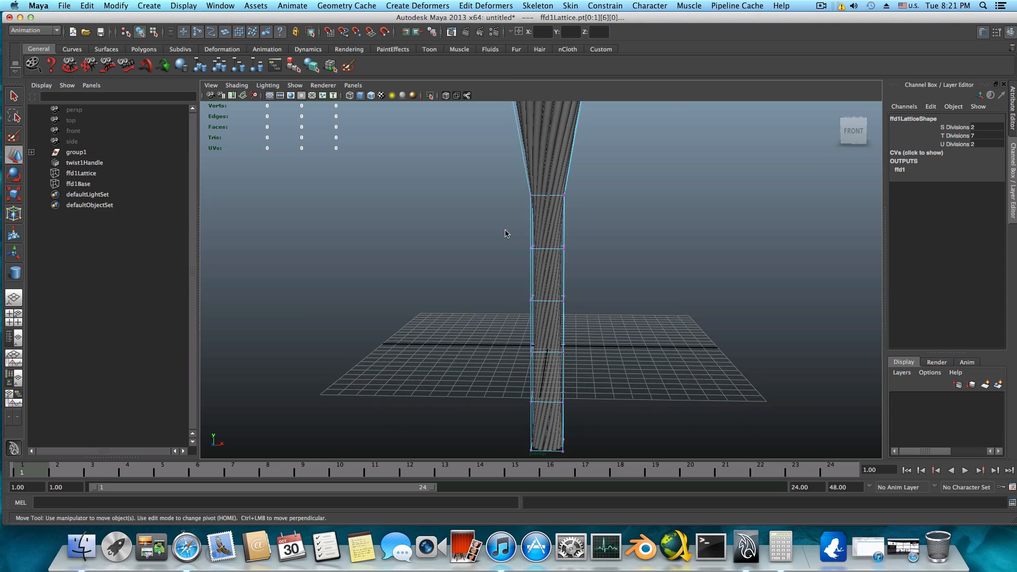
pyautogui.scroll(3, 505, 233)
pyautogui.moveTo(496, 193); pyautogui.dragTo(617, 224)
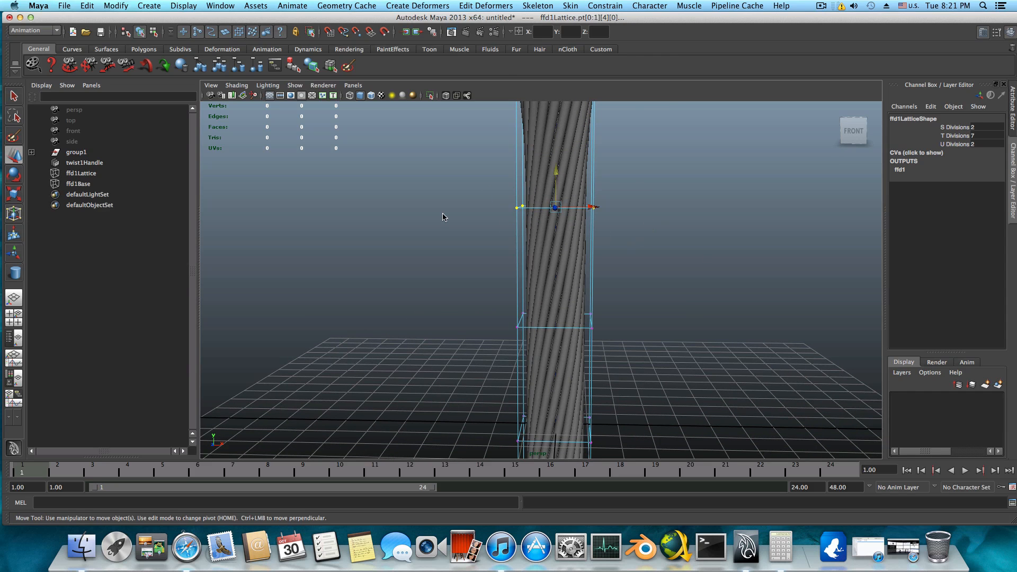
pyautogui.press('r')
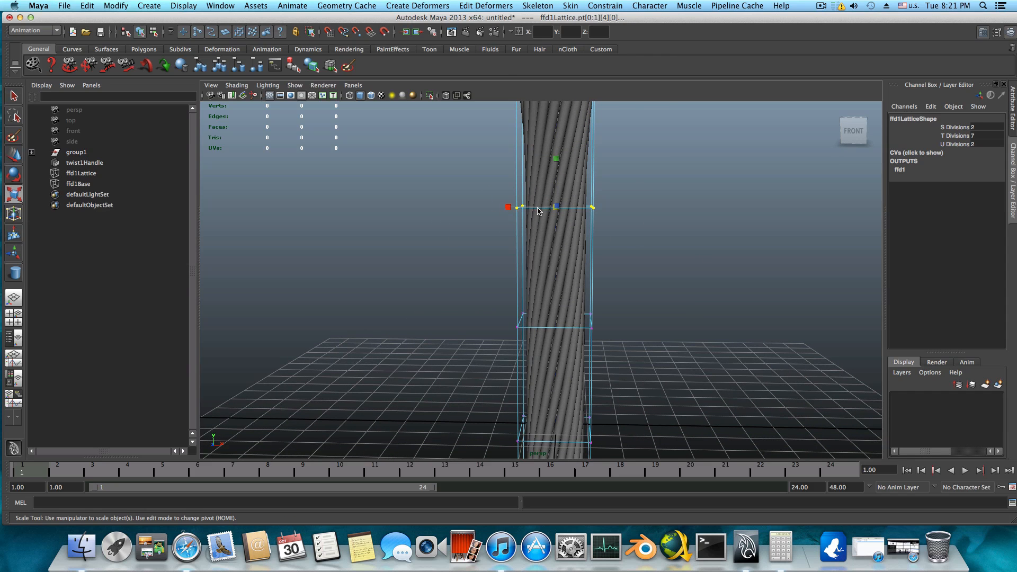
pyautogui.keyDown('alt'); pyautogui.moveTo(538, 211); pyautogui.dragTo(577, 171); pyautogui.keyUp('alt')
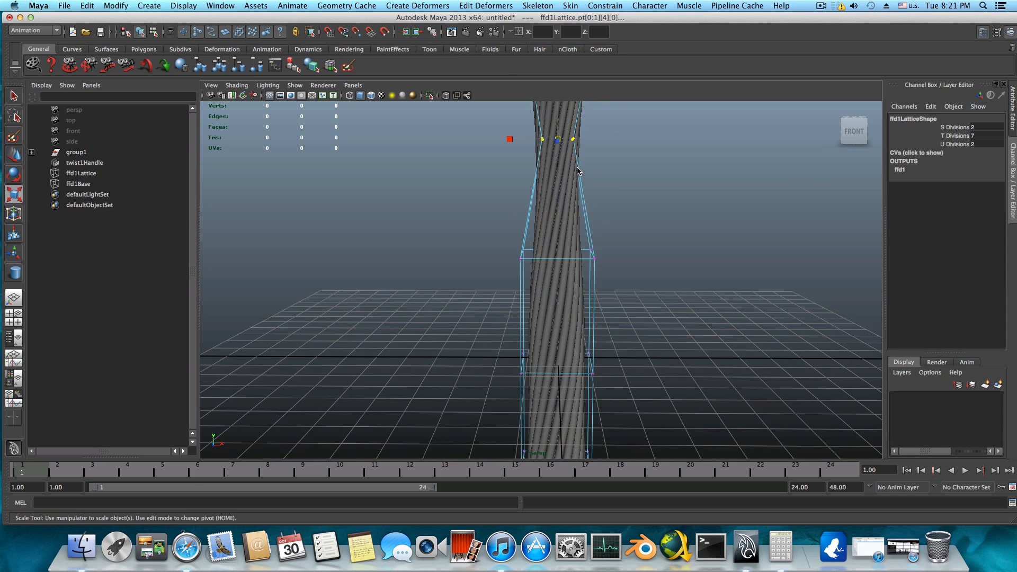
# - Scale the next three lower rows of lattice points inward horizontally, leaving the bottom row wide, and deselect the points
pyautogui.moveTo(476, 225); pyautogui.dragTo(713, 294)
pyautogui.moveTo(569, 265); pyautogui.dragTo(632, 266)
pyautogui.moveTo(567, 255); pyautogui.dragTo(577, 234)
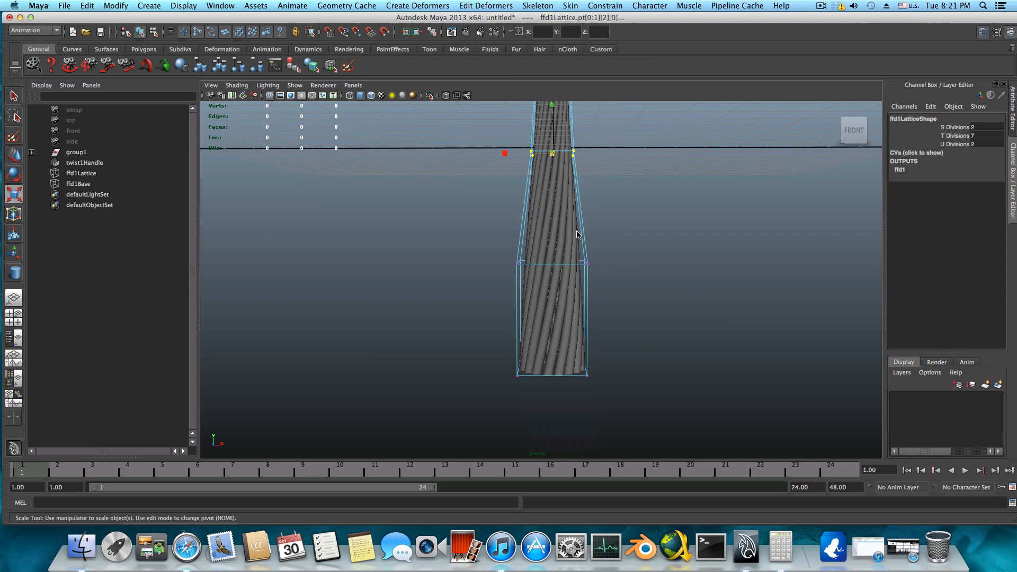
pyautogui.moveTo(534, 267); pyautogui.dragTo(535, 266)
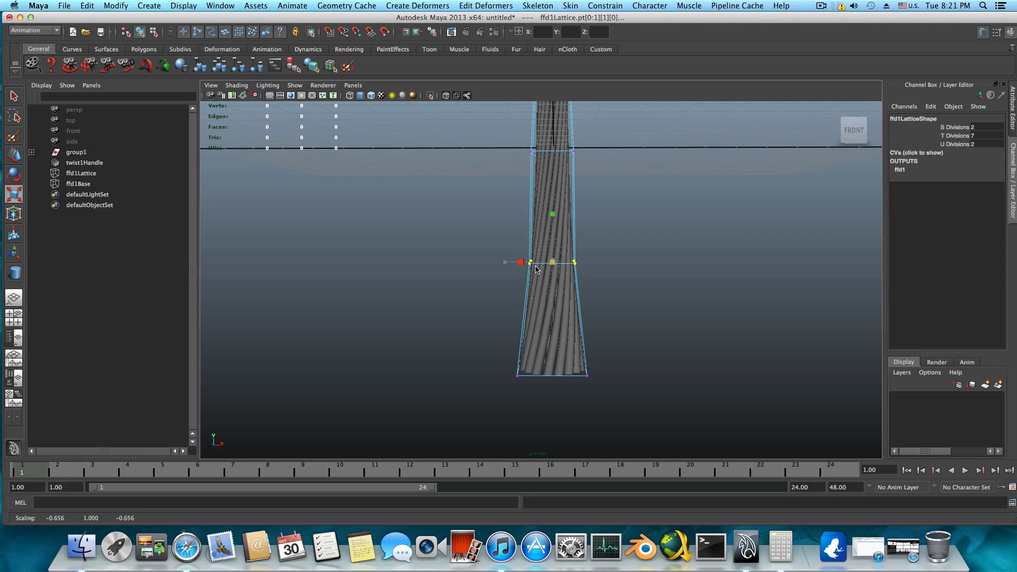
pyautogui.keyDown('alt'); pyautogui.moveTo(590, 229); pyautogui.dragTo(587, 343, button='middle'); pyautogui.keyUp('alt')
pyautogui.keyDown('alt'); pyautogui.moveTo(679, 275); pyautogui.dragTo(588, 336); pyautogui.keyUp('alt')
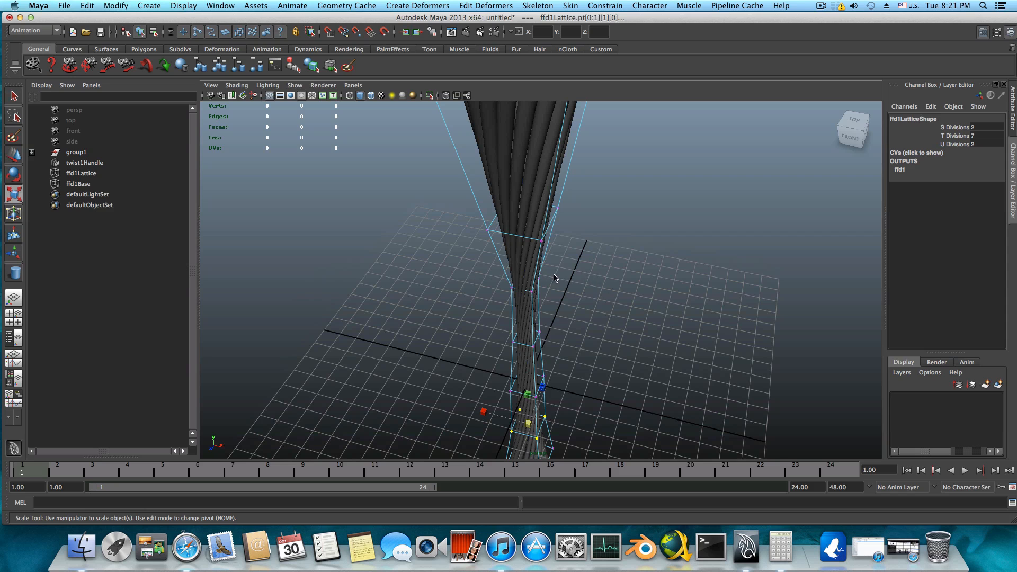
pyautogui.keyDown('alt'); pyautogui.moveTo(555, 275); pyautogui.dragTo(582, 284, button='right'); pyautogui.keyUp('alt')
pyautogui.keyDown('alt'); pyautogui.moveTo(581, 283); pyautogui.dragTo(551, 242); pyautogui.keyUp('alt')
pyautogui.click(603, 222)
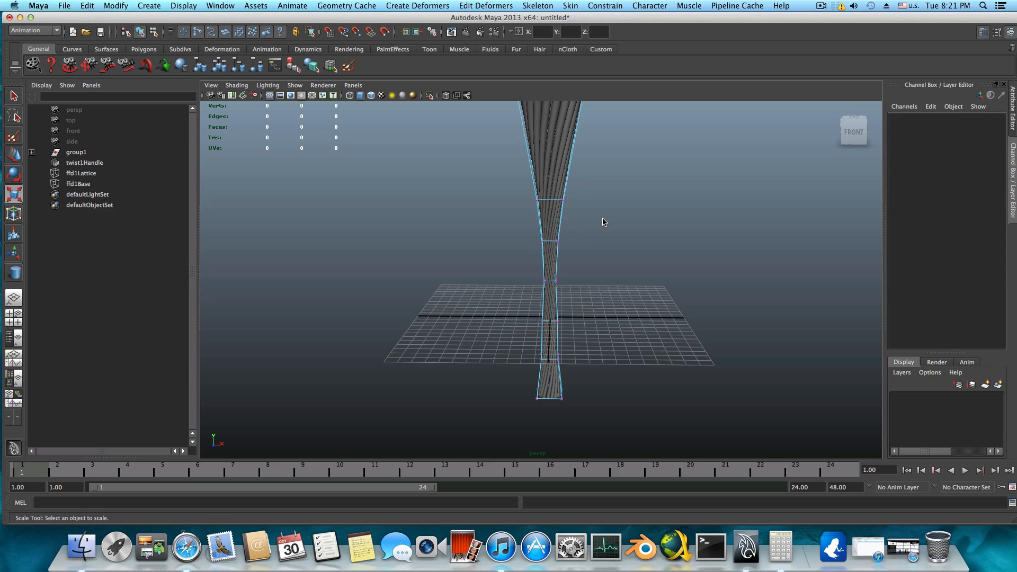
# - Reselect the top row of lattice points and scale it much wider horizontally to spread the wire ends apart
pyautogui.keyDown('alt'); pyautogui.moveTo(597, 191); pyautogui.dragTo(466, 208); pyautogui.keyUp('alt')
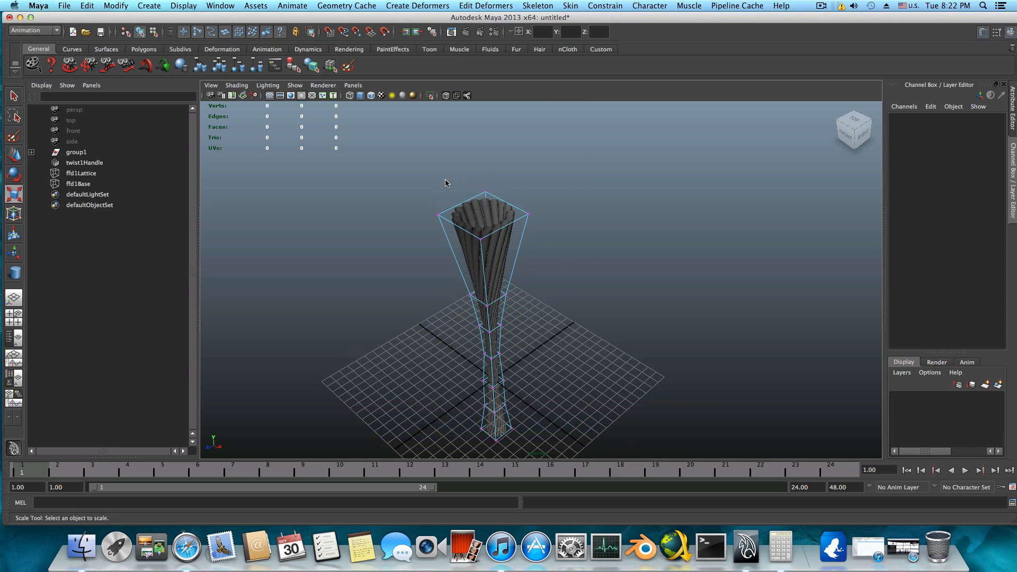
pyautogui.moveTo(406, 173); pyautogui.dragTo(551, 326)
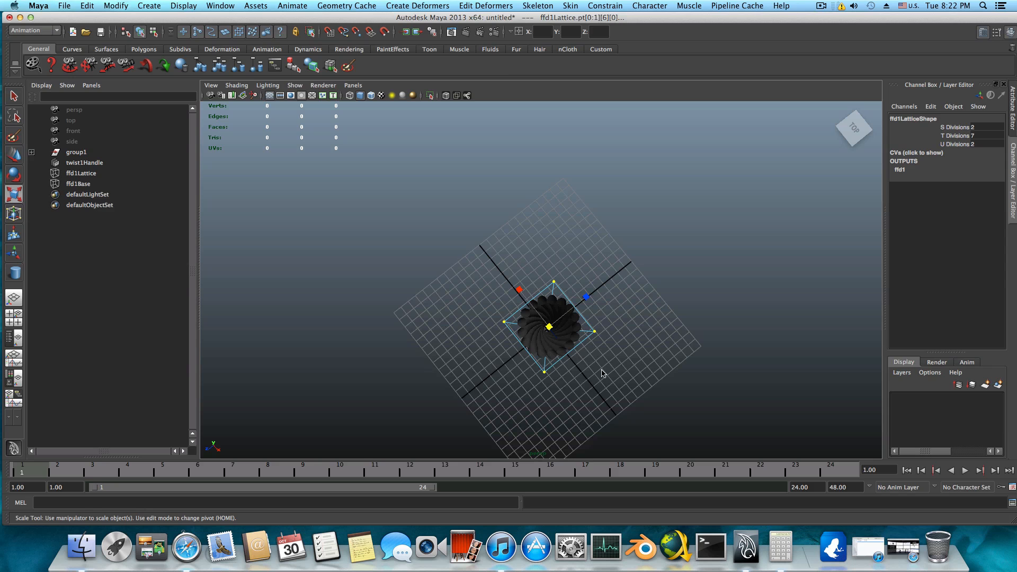
pyautogui.scroll(3, 560, 322)
pyautogui.scroll(-1, 556, 322)
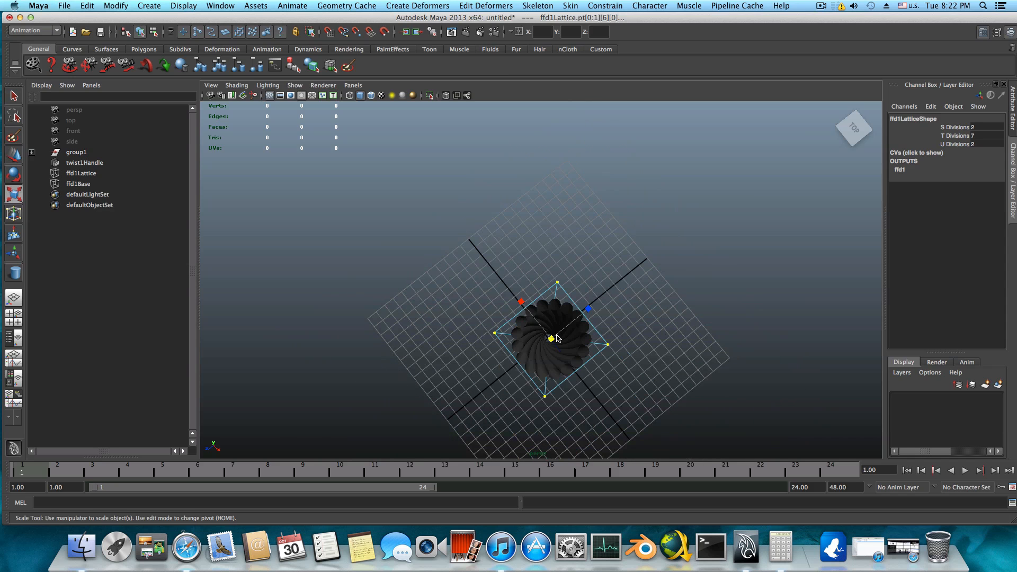
pyautogui.keyDown('alt'); pyautogui.moveTo(557, 322); pyautogui.dragTo(544, 263); pyautogui.keyUp('alt')
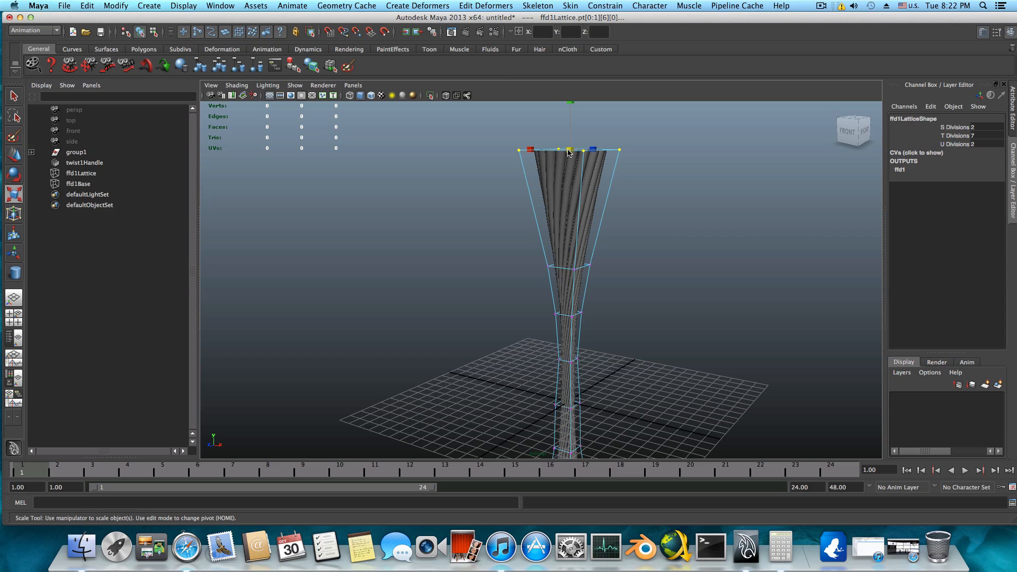
pyautogui.moveTo(569, 153); pyautogui.dragTo(546, 170)
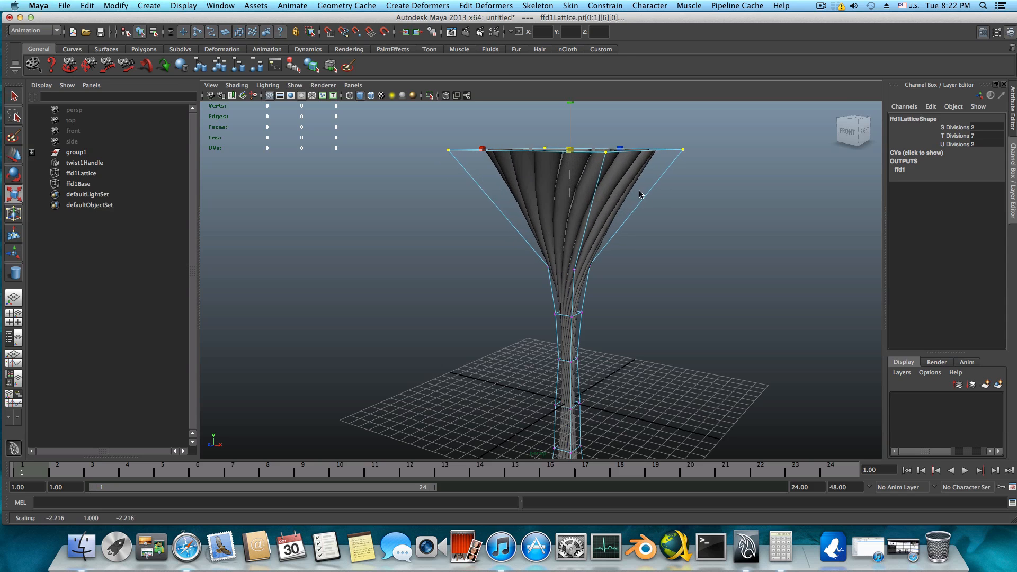
pyautogui.moveTo(640, 194); pyautogui.dragTo(699, 284)
# - Examine the inside of the flared bundle from above and its overall silhouette from the front
pyautogui.scroll(10, 566, 342)
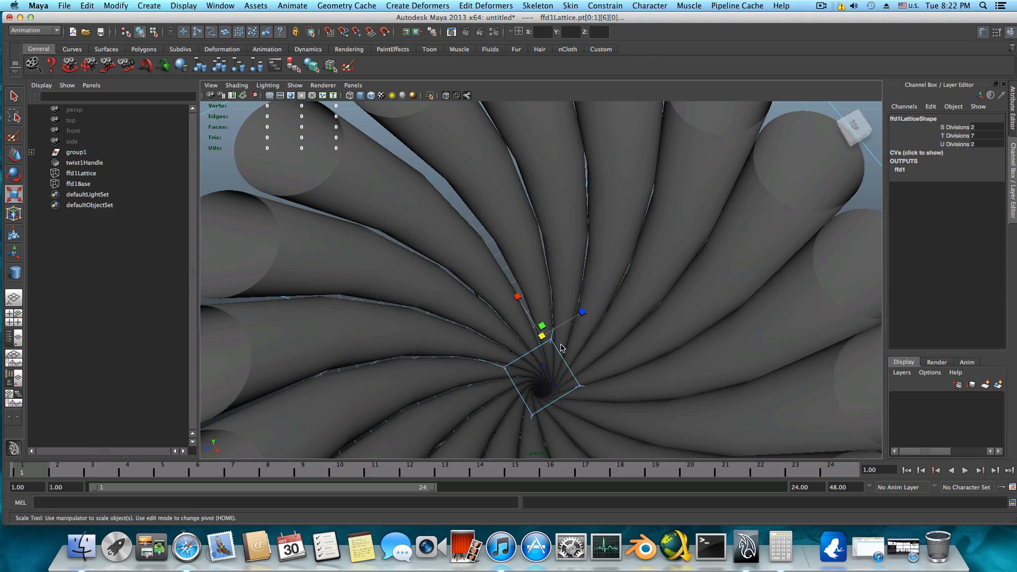
pyautogui.scroll(10, 561, 347)
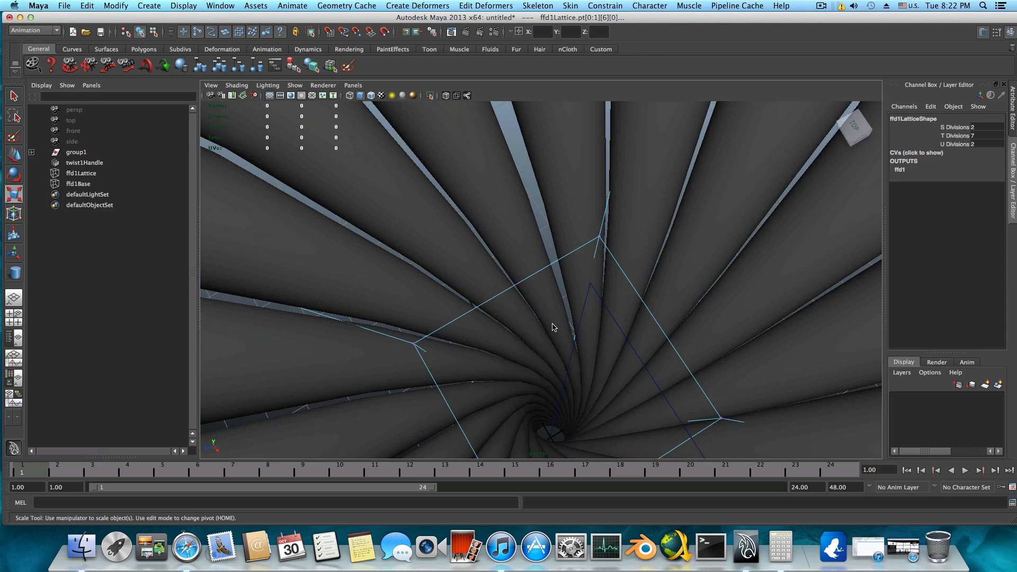
pyautogui.scroll(10, 551, 326)
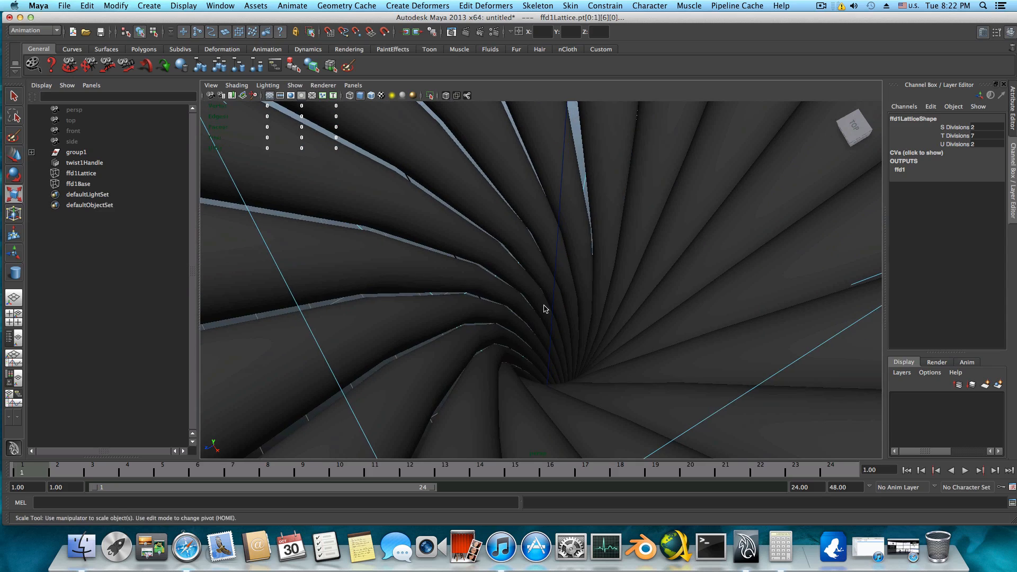
pyautogui.scroll(-15, 545, 308)
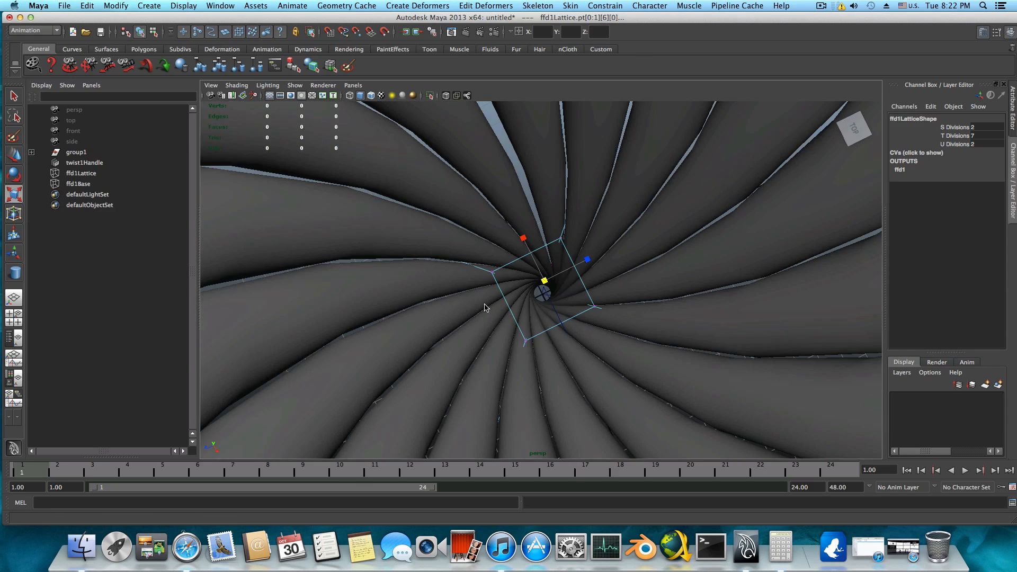
pyautogui.scroll(-10, 485, 309)
pyautogui.keyDown('alt'); pyautogui.moveTo(563, 314); pyautogui.dragTo(715, 255); pyautogui.keyUp('alt')
pyautogui.scroll(-6, 716, 255)
pyautogui.keyDown('alt'); pyautogui.moveTo(603, 300); pyautogui.dragTo(502, 257); pyautogui.keyUp('alt')
pyautogui.keyDown('alt'); pyautogui.moveTo(502, 257); pyautogui.dragTo(679, 231, button='right'); pyautogui.keyUp('alt')
pyautogui.keyDown('alt'); pyautogui.moveTo(615, 252); pyautogui.dragTo(466, 291); pyautogui.keyUp('alt')
pyautogui.keyDown('alt'); pyautogui.moveTo(467, 291); pyautogui.dragTo(493, 156, button='right'); pyautogui.keyUp('alt')
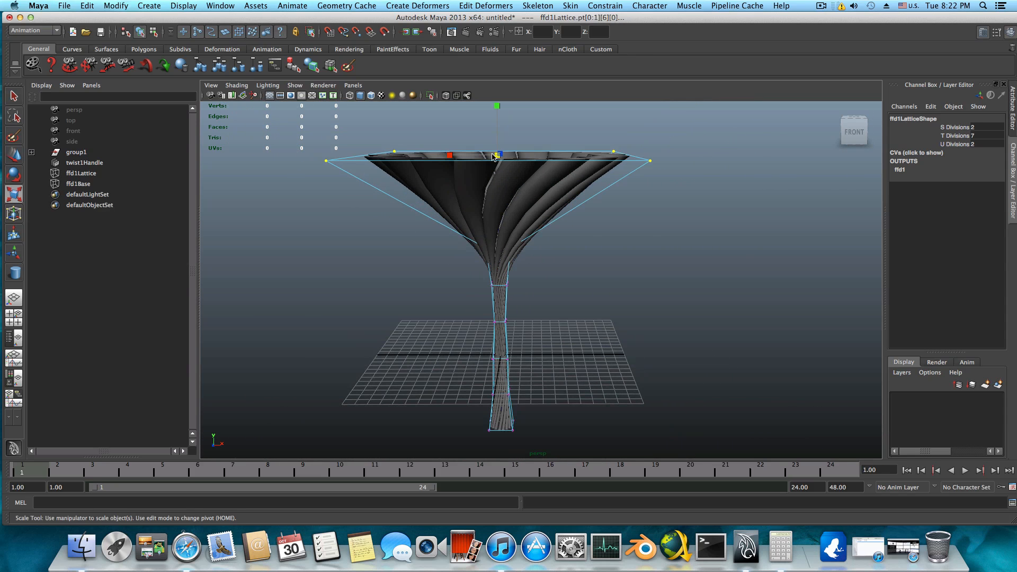
# - Scale the top row of lattice points inward horizontally to reduce the flare, and narrow the second and third rows to match
pyautogui.moveTo(500, 157); pyautogui.dragTo(381, 183)
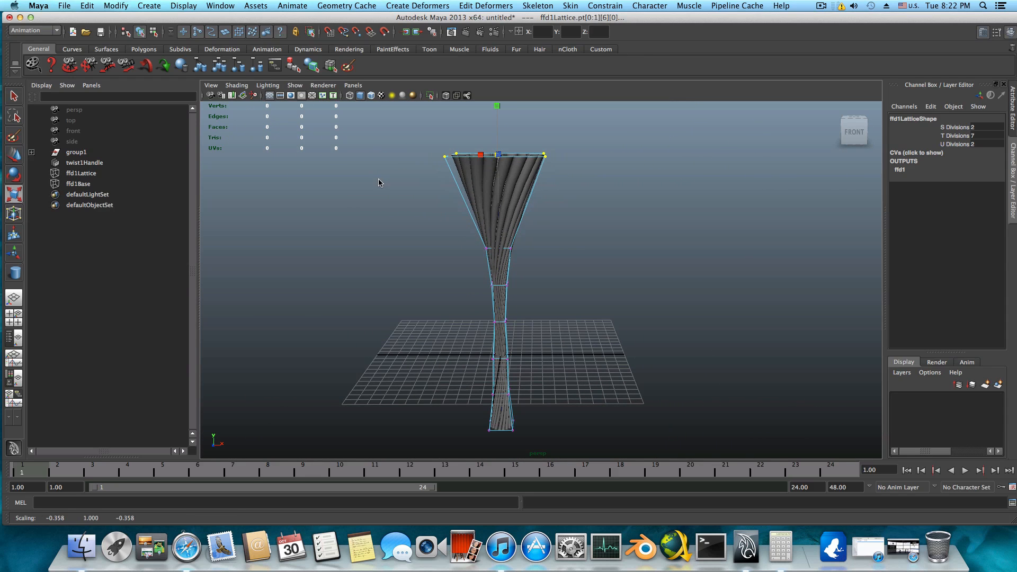
pyautogui.moveTo(496, 157); pyautogui.dragTo(486, 255)
pyautogui.keyDown('alt'); pyautogui.moveTo(486, 255); pyautogui.dragTo(574, 290, button='right'); pyautogui.keyUp('alt')
pyautogui.keyDown('alt'); pyautogui.moveTo(540, 269); pyautogui.dragTo(576, 226, button='middle'); pyautogui.keyUp('alt')
pyautogui.moveTo(495, 239); pyautogui.dragTo(591, 266)
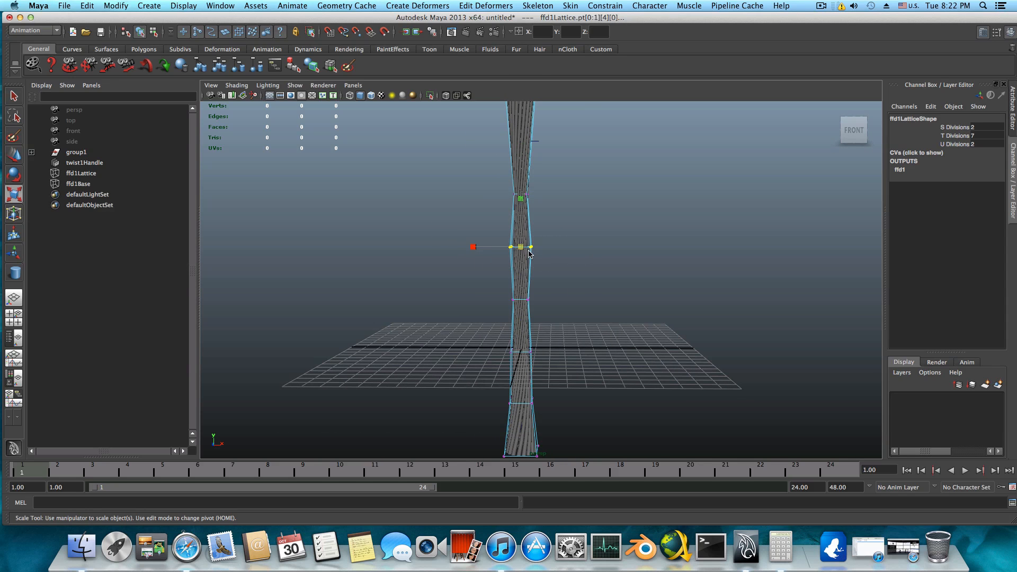
pyautogui.moveTo(522, 248); pyautogui.dragTo(513, 250)
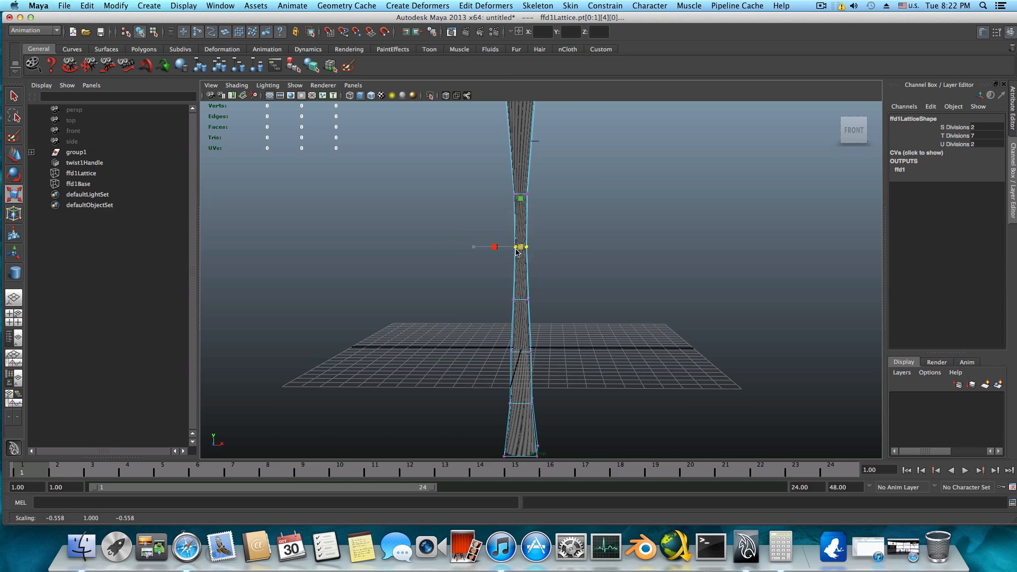
# - Scale the fourth, fifth and sixth rows of lattice points inward horizontally to slim the bundle's stem evenly above its base
pyautogui.moveTo(502, 285); pyautogui.dragTo(563, 309)
pyautogui.keyDown('alt'); pyautogui.moveTo(564, 302); pyautogui.dragTo(586, 257, button='middle'); pyautogui.keyUp('alt')
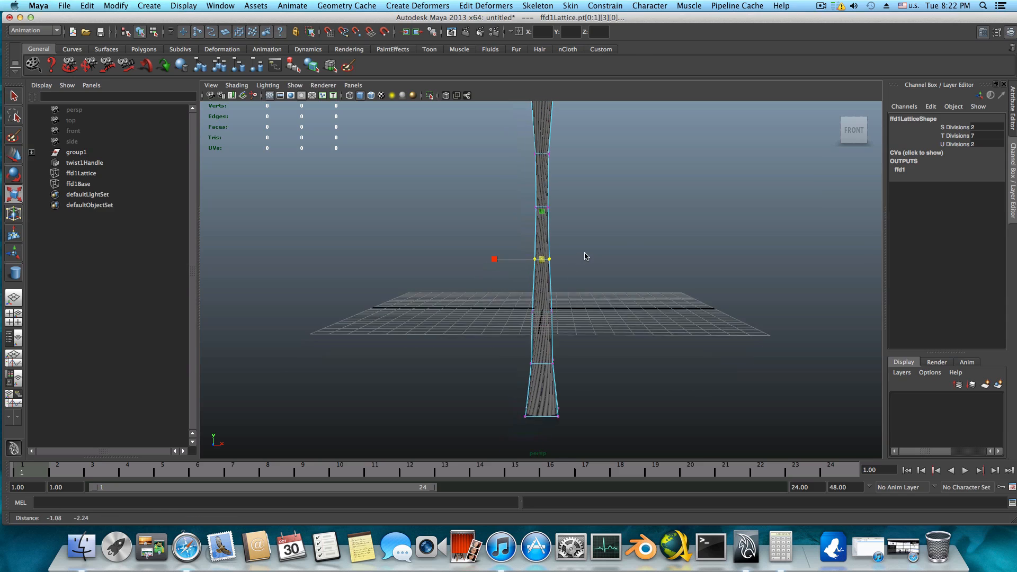
pyautogui.keyDown('alt'); pyautogui.moveTo(586, 257); pyautogui.dragTo(645, 270, button='right'); pyautogui.keyUp('alt')
pyautogui.moveTo(546, 246); pyautogui.dragTo(545, 245)
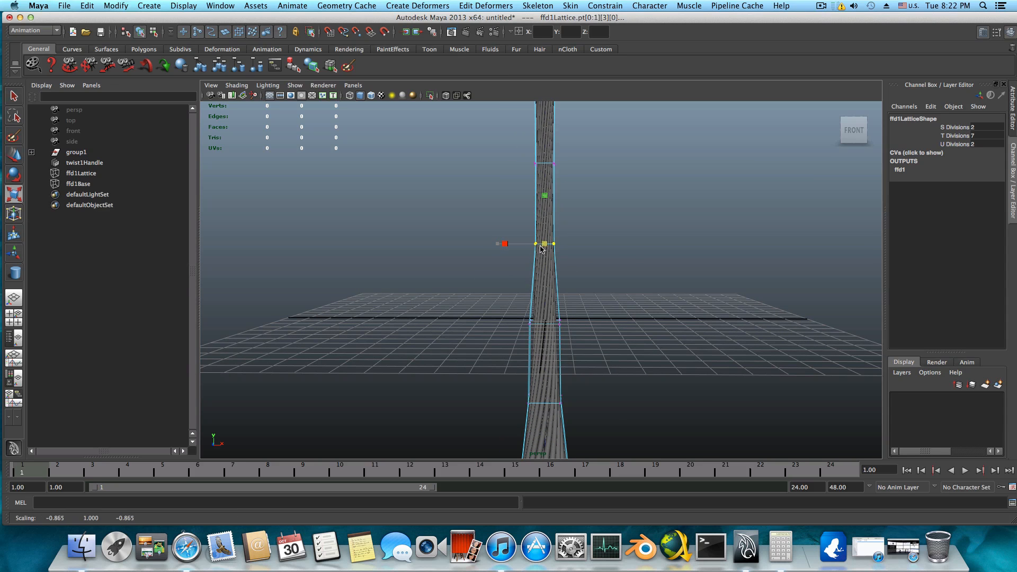
pyautogui.moveTo(509, 309); pyautogui.dragTo(534, 328)
pyautogui.keyDown('alt'); pyautogui.moveTo(548, 354); pyautogui.dragTo(561, 296, button='middle'); pyautogui.keyUp('alt')
pyautogui.moveTo(524, 318); pyautogui.dragTo(547, 347)
pyautogui.keyDown('alt'); pyautogui.moveTo(606, 223); pyautogui.dragTo(597, 295, button='middle'); pyautogui.keyUp('alt')
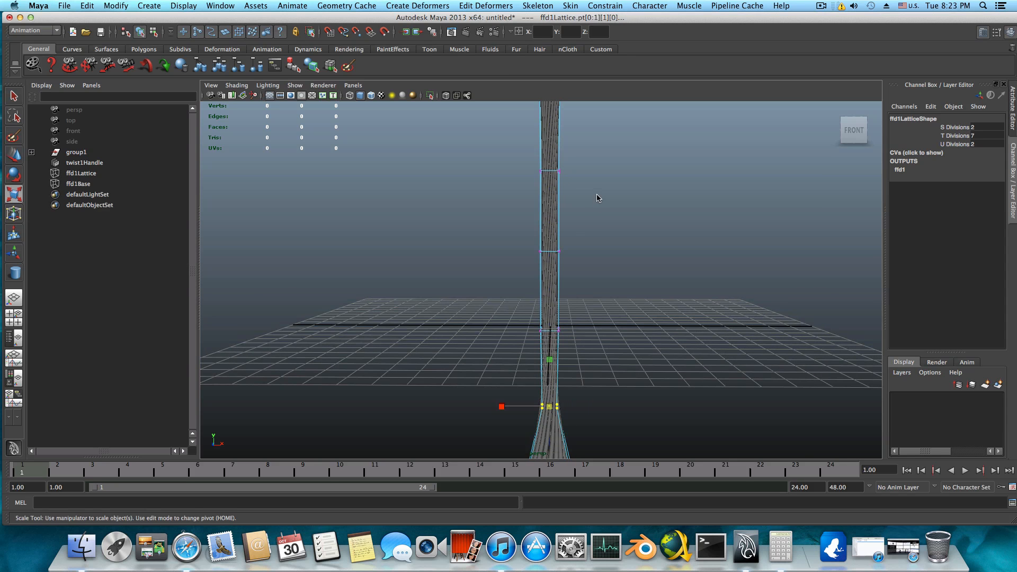
# - Examine the slimmed bundle and its open wire ends from above and from the front
pyautogui.keyDown('alt'); pyautogui.moveTo(597, 196); pyautogui.dragTo(612, 324); pyautogui.keyUp('alt')
pyautogui.keyDown('alt'); pyautogui.moveTo(612, 324); pyautogui.dragTo(561, 227, button='right'); pyautogui.keyUp('alt')
pyautogui.press('r')
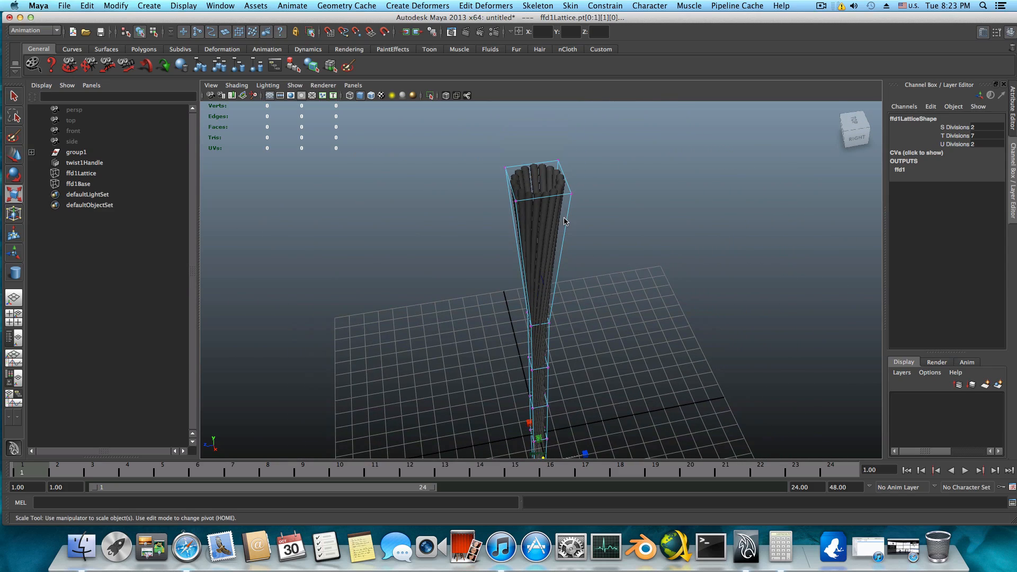
pyautogui.keyDown('alt'); pyautogui.moveTo(566, 221); pyautogui.dragTo(665, 234); pyautogui.keyUp('alt')
pyautogui.keyDown('alt'); pyautogui.moveTo(643, 234); pyautogui.dragTo(563, 215, button='middle'); pyautogui.keyUp('alt')
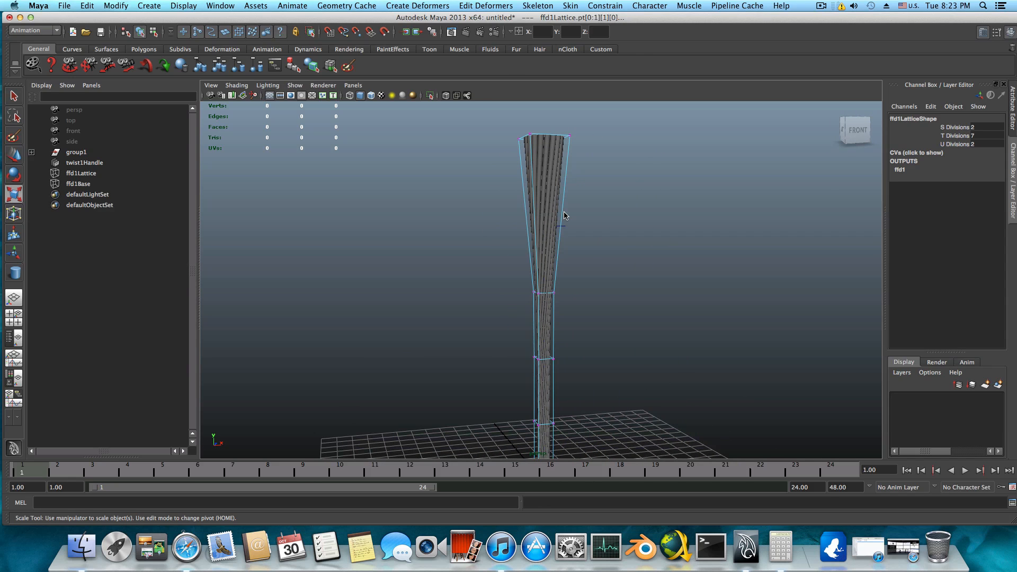